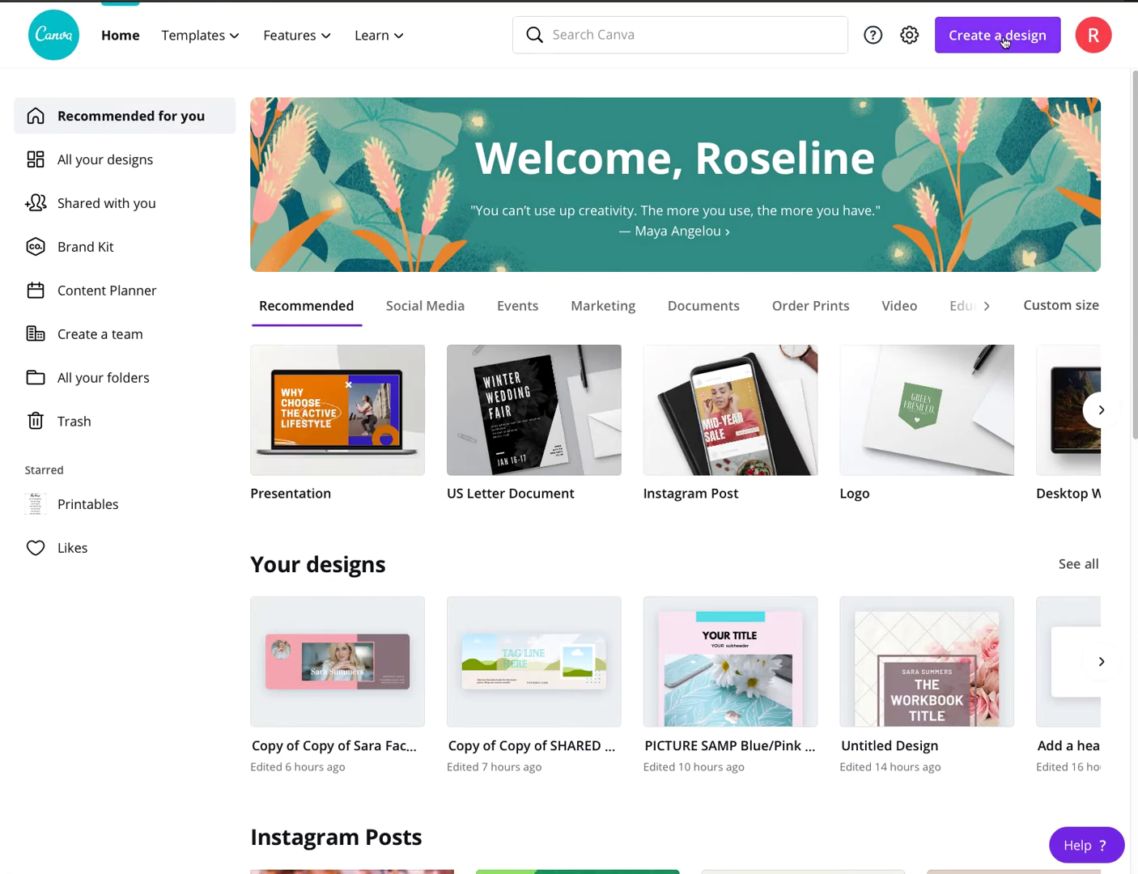
Create a new US Letter Document from the Create a design menu
click(998, 42)
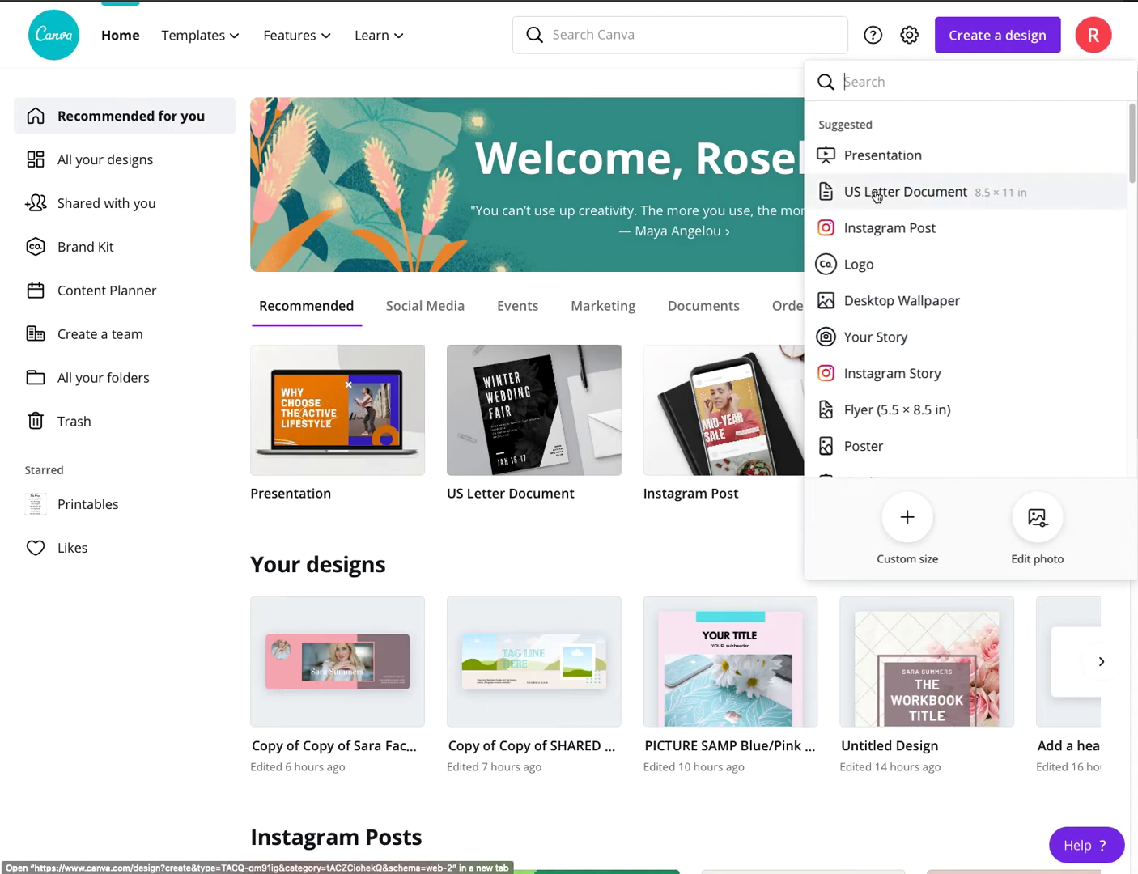
click(897, 192)
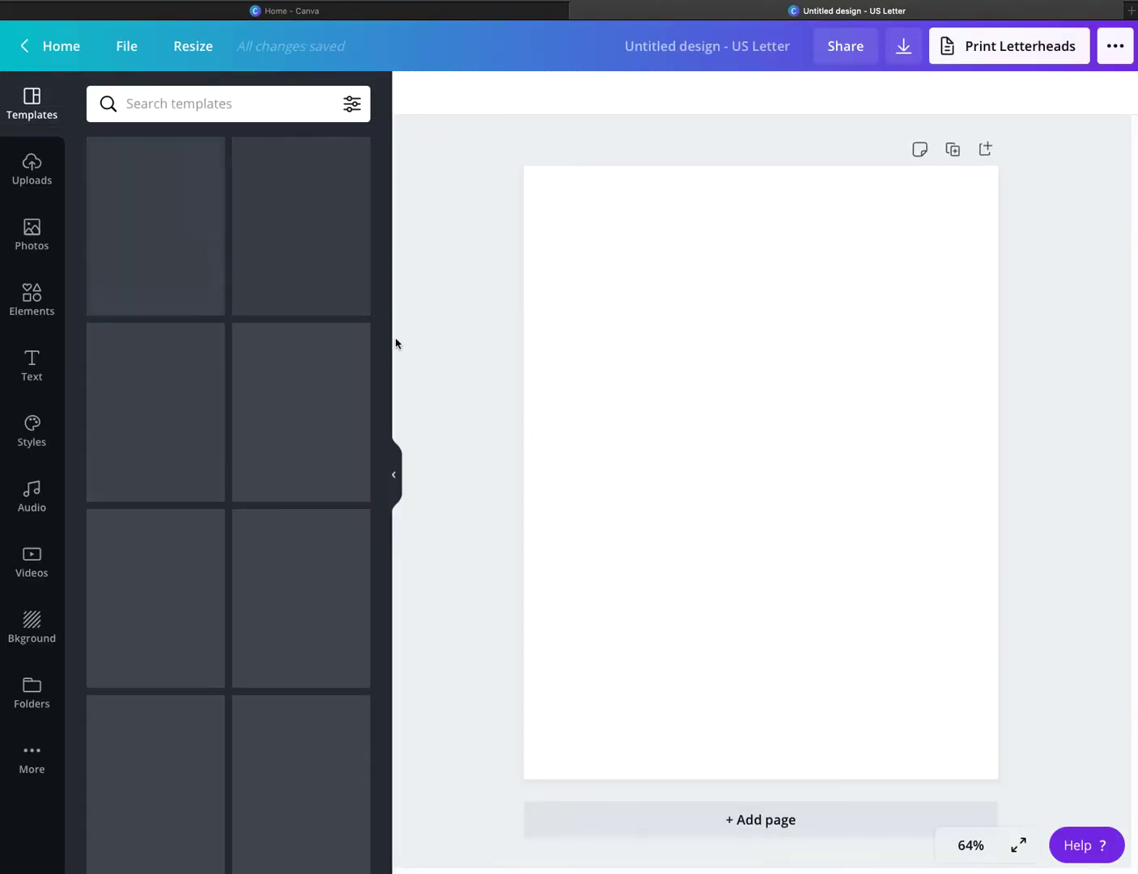
Hide Templates, open Elements and scroll through all Frames to the alphabet letter frames
click(398, 475)
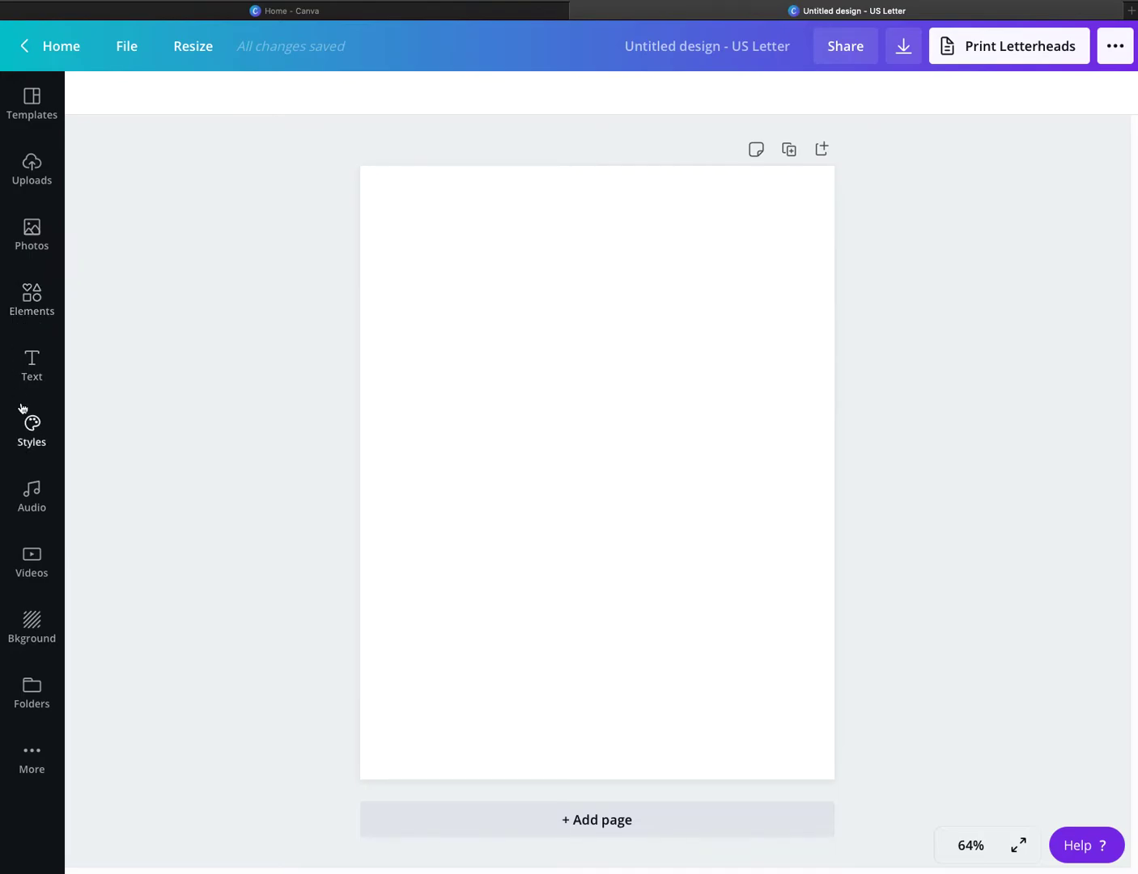
click(33, 311)
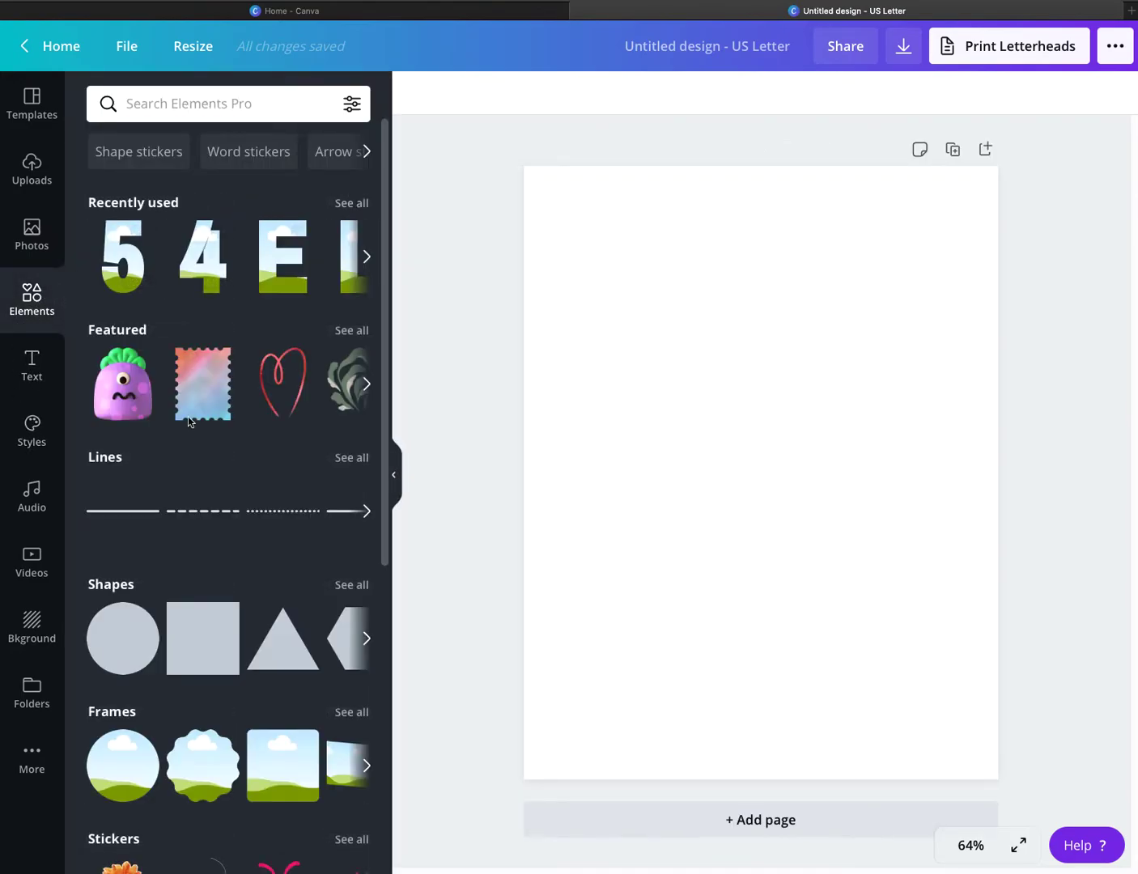
scroll(270, 486, down, 3)
click(353, 477)
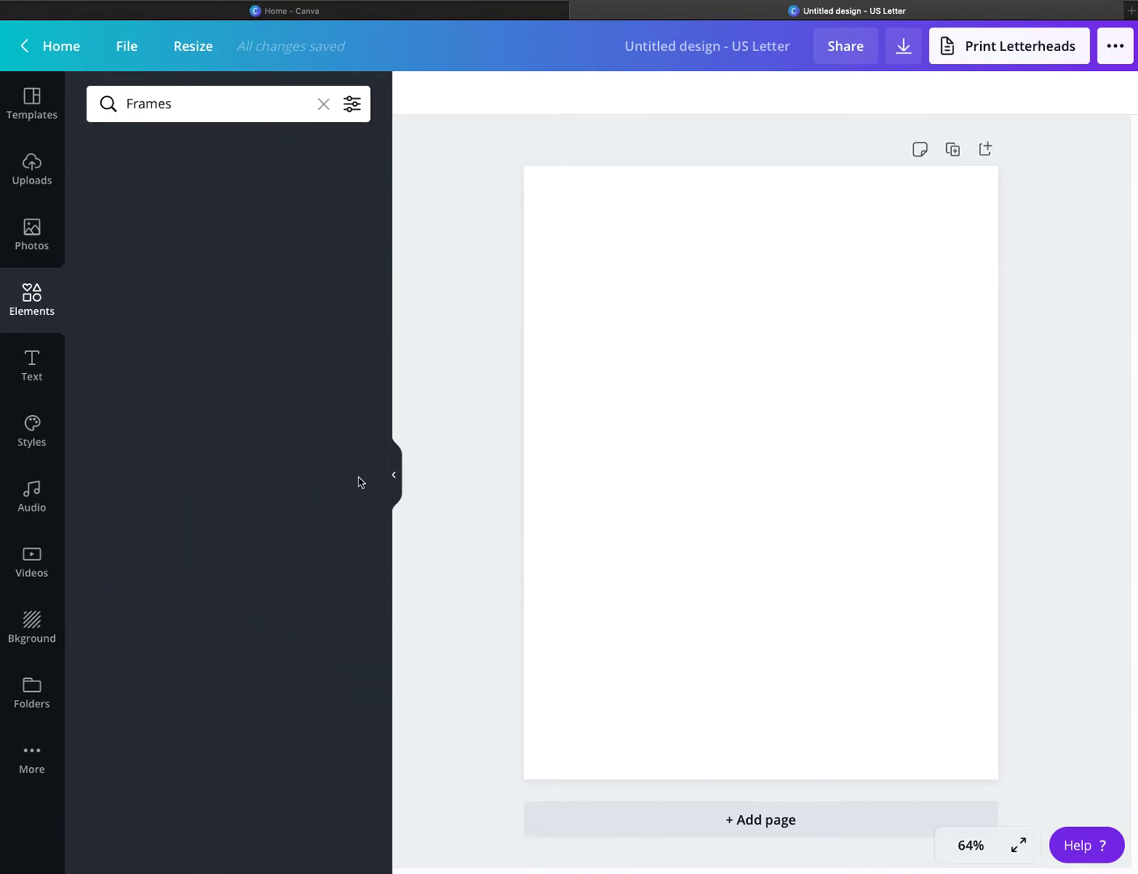
scroll(240, 397, down, 15)
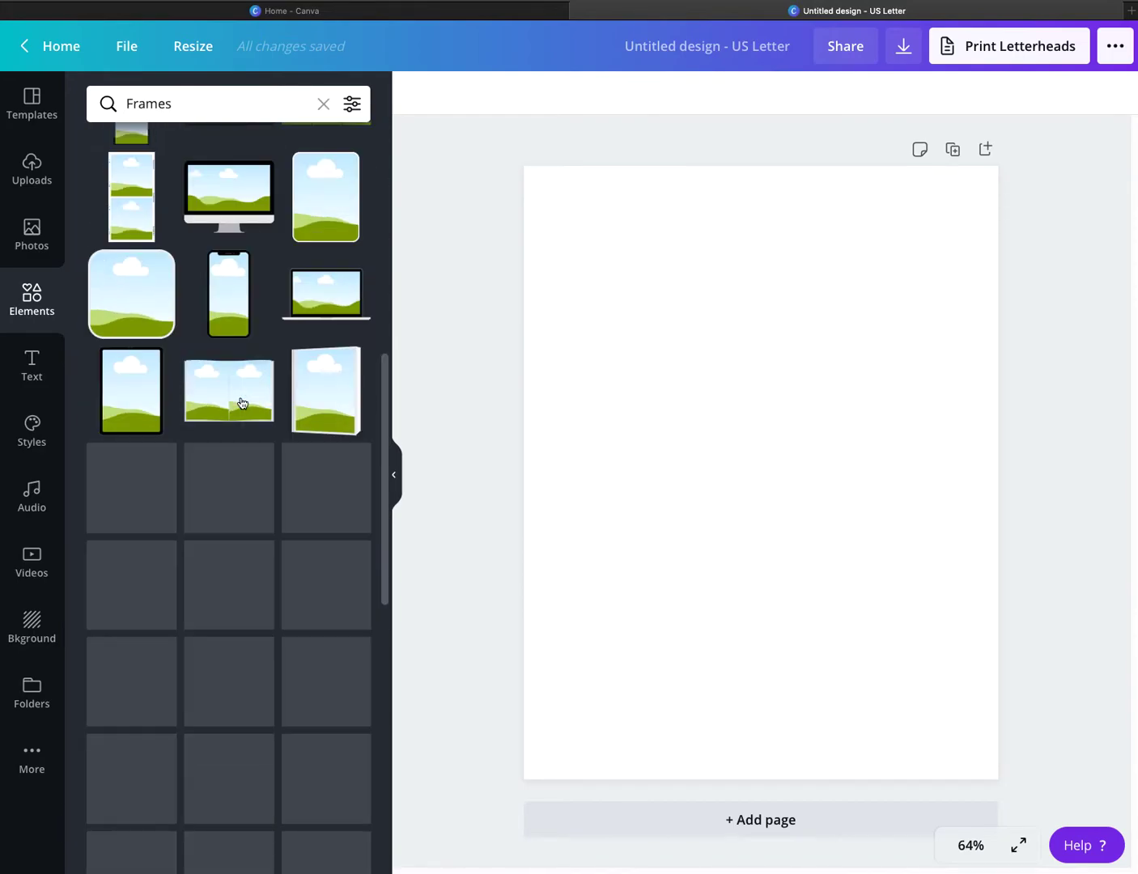
scroll(240, 405, down, 10)
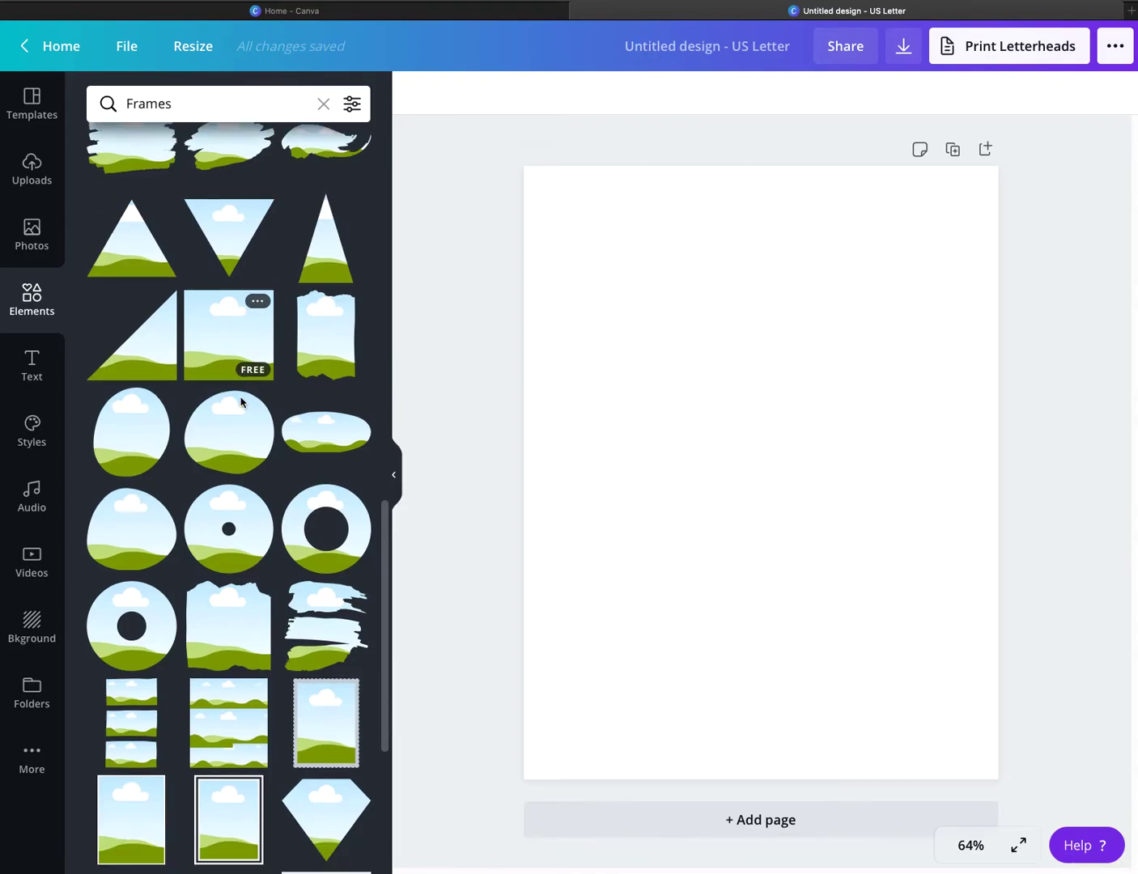
scroll(240, 420, down, 2)
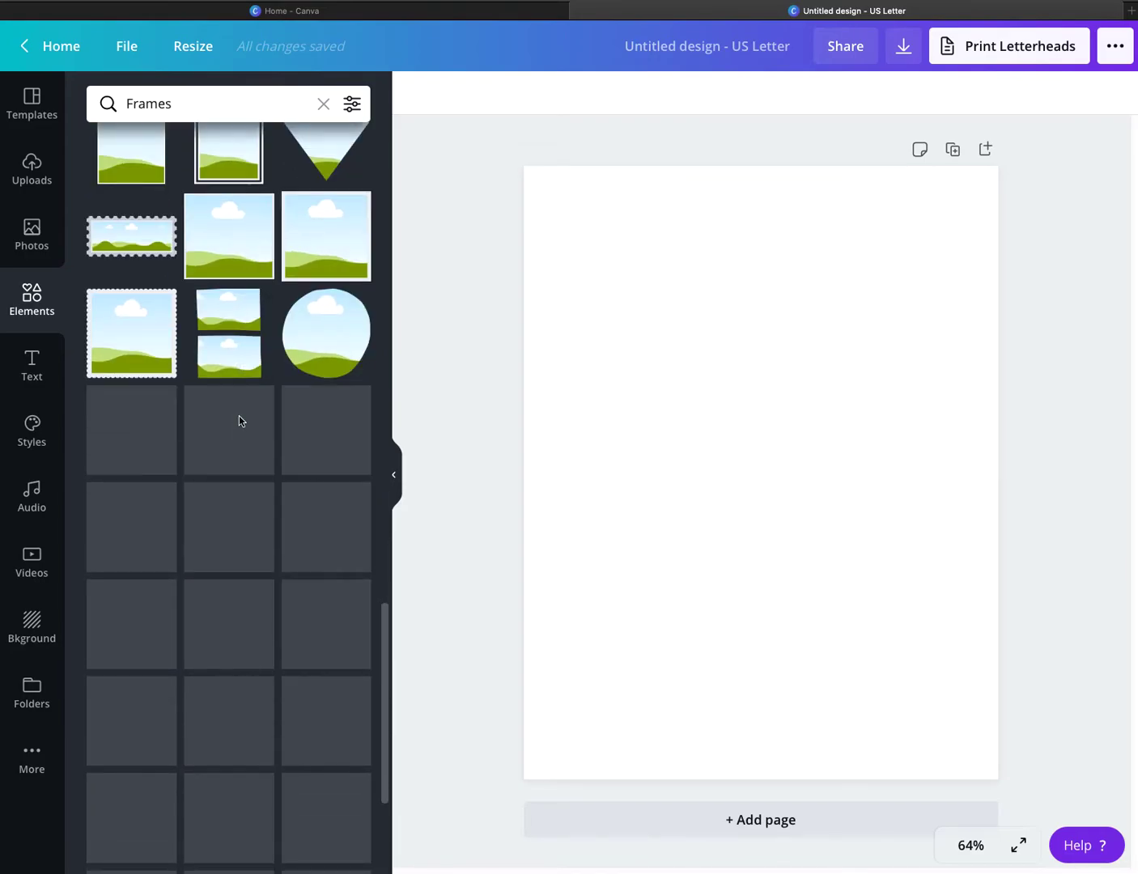
scroll(240, 421, down, 2)
scroll(239, 421, down, 3)
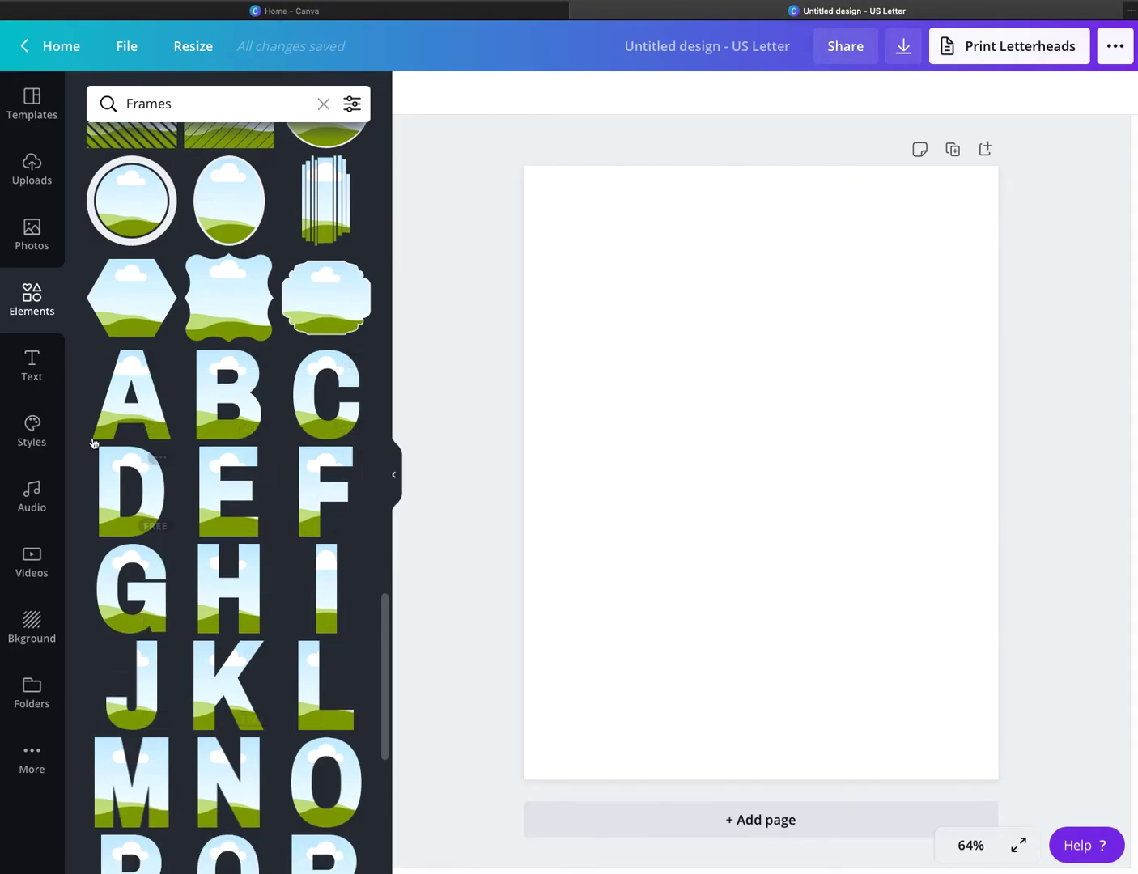
scroll(227, 527, down, 1)
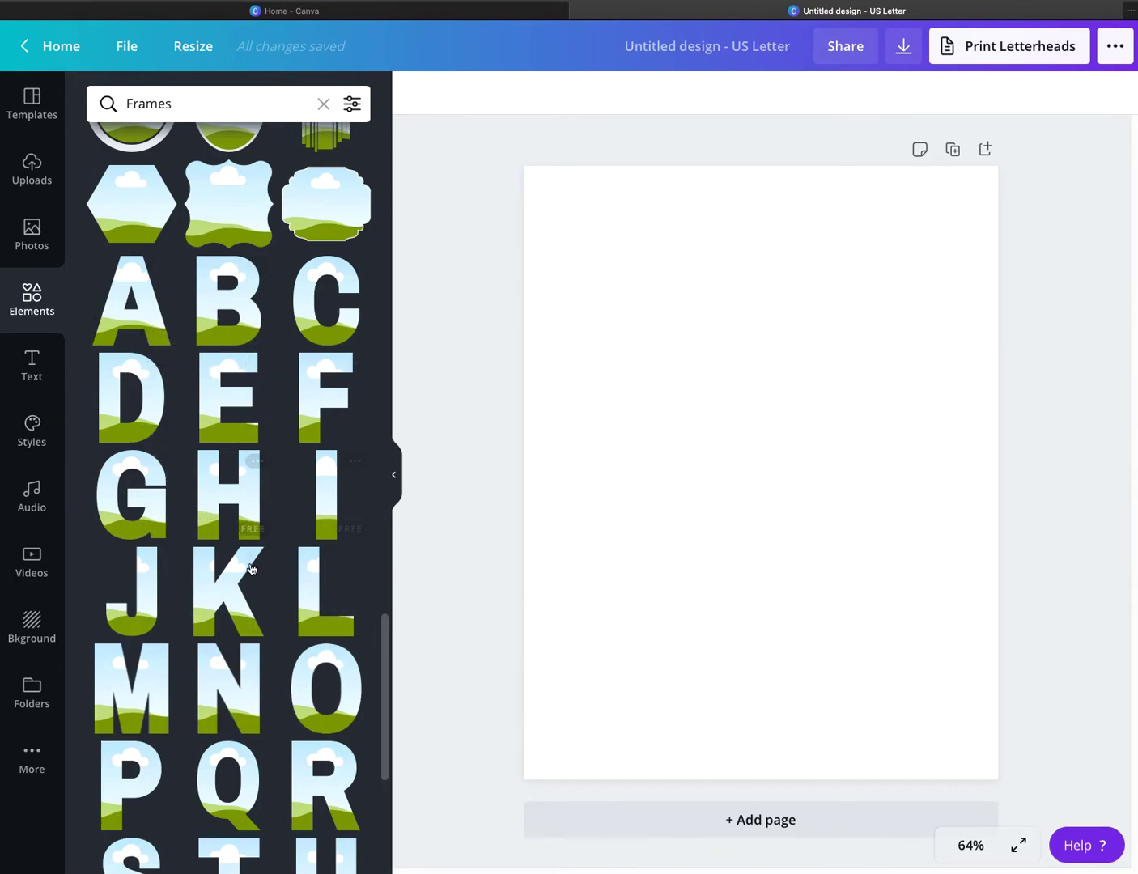
scroll(201, 660, down, 1)
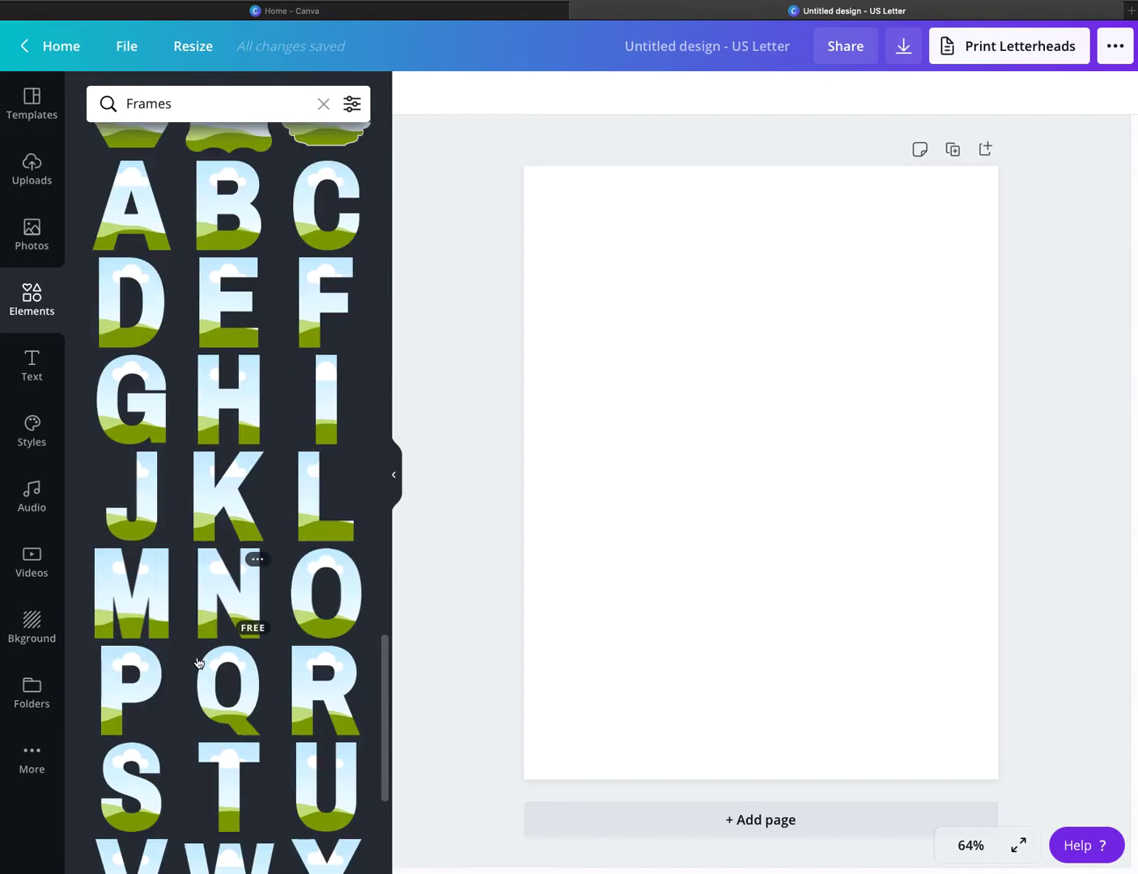
Add an S letter frame, shrink it and move it to the upper left of the page
click(125, 783)
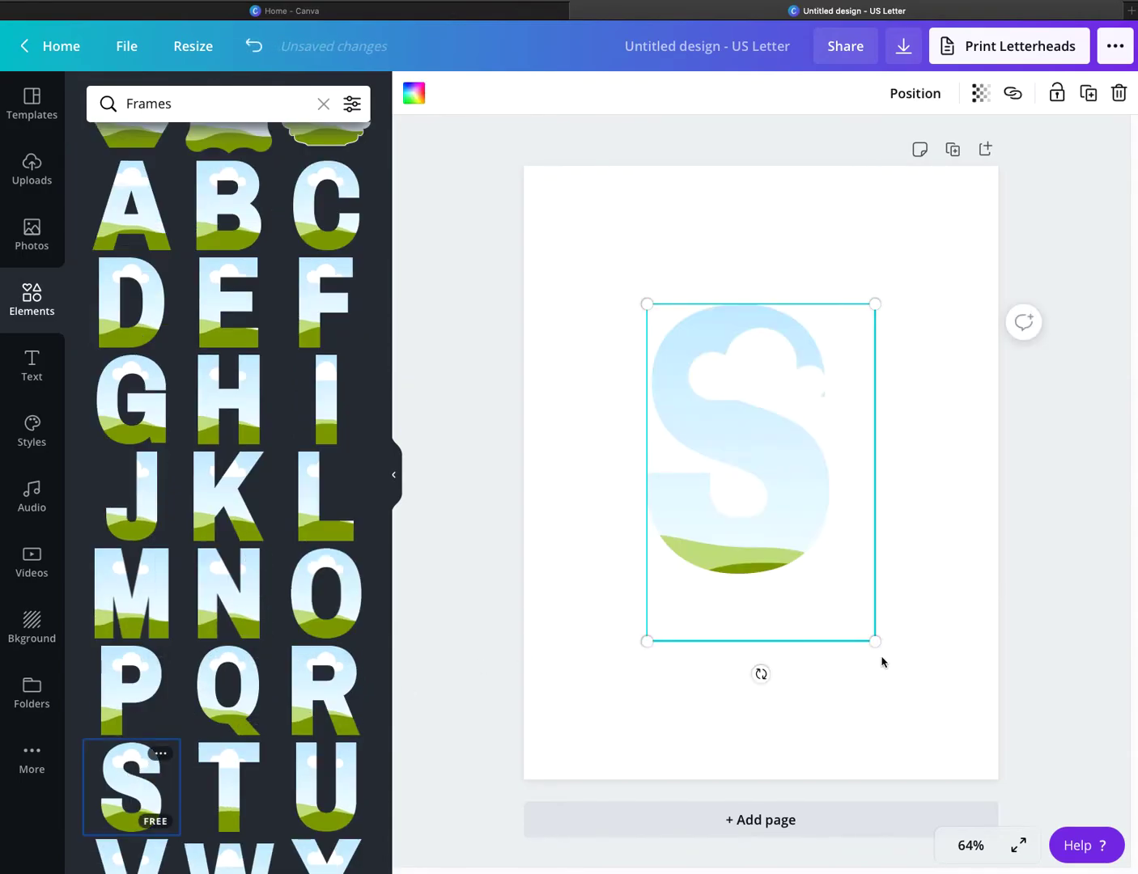
drag(878, 640, 743, 492)
click(706, 584)
drag(701, 382, 593, 327)
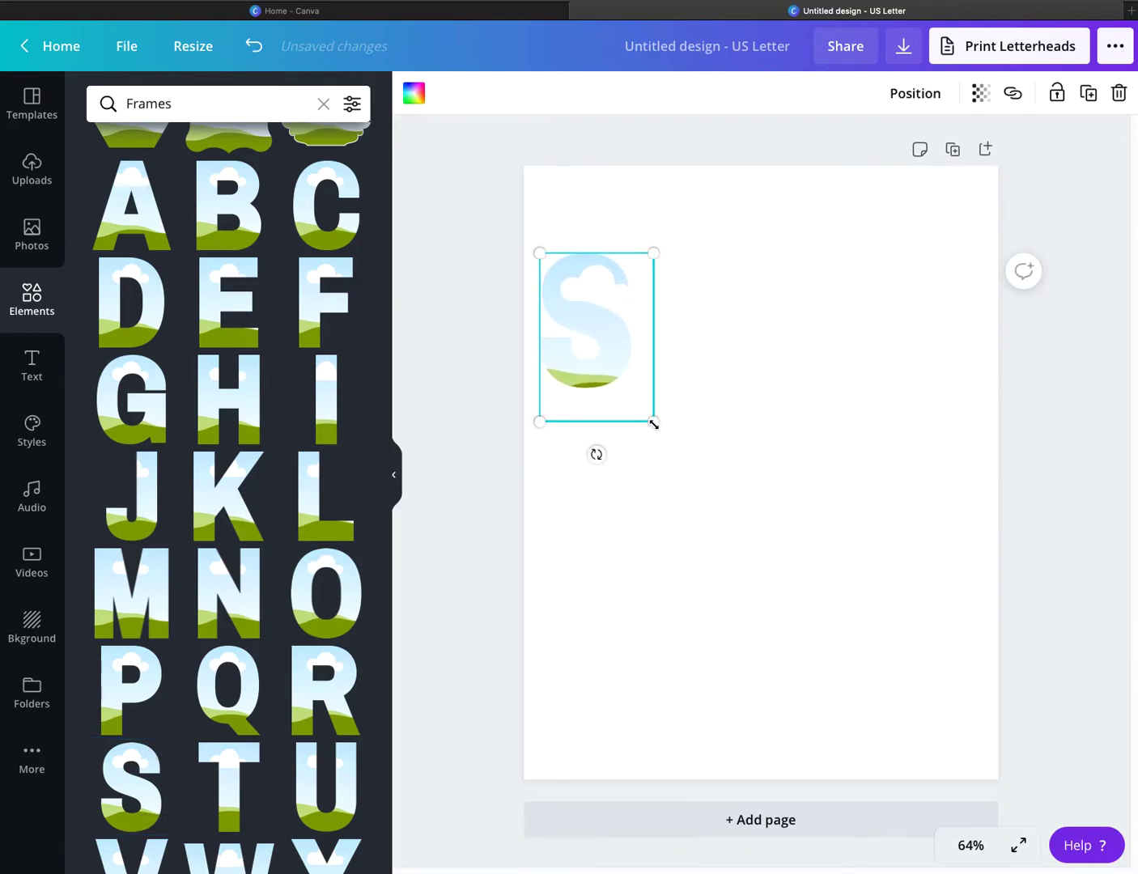
click(655, 423)
Add an M letter frame, resize it and line it up beside the S
click(118, 603)
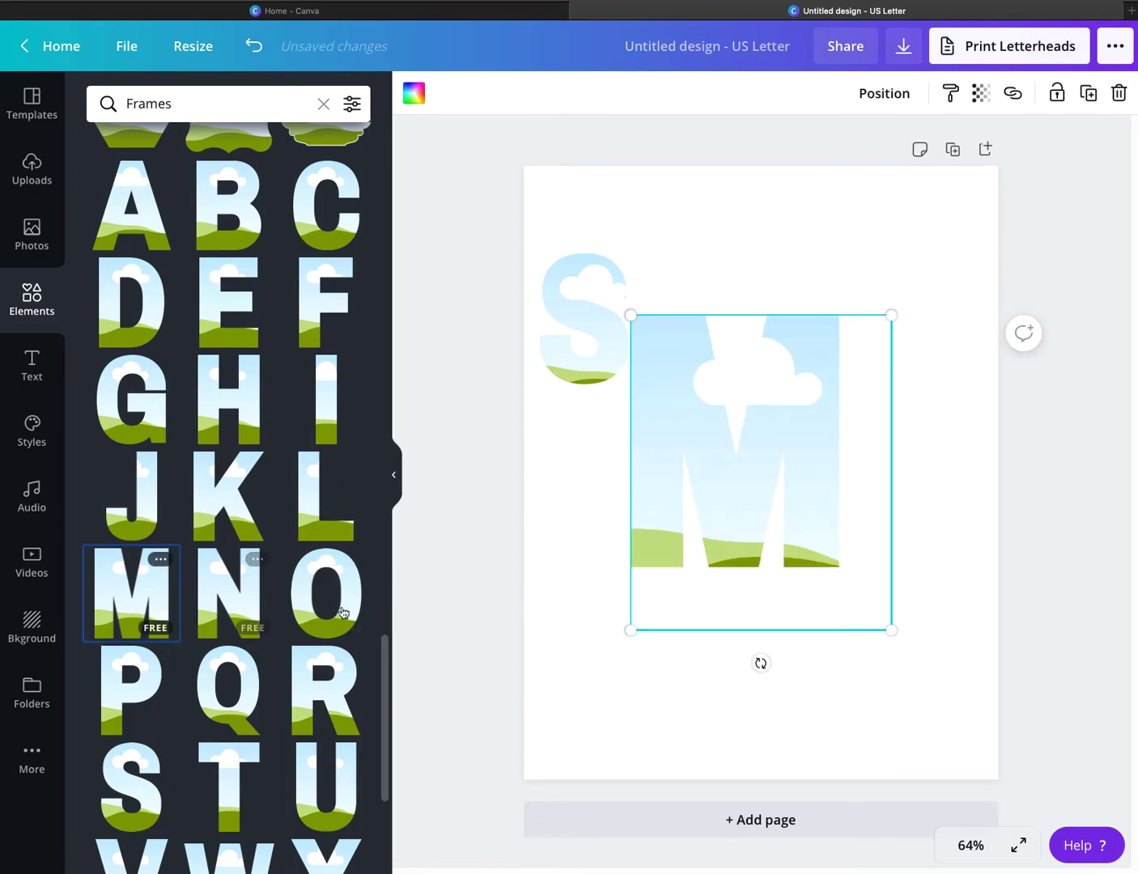
drag(888, 630, 747, 438)
drag(691, 405, 701, 346)
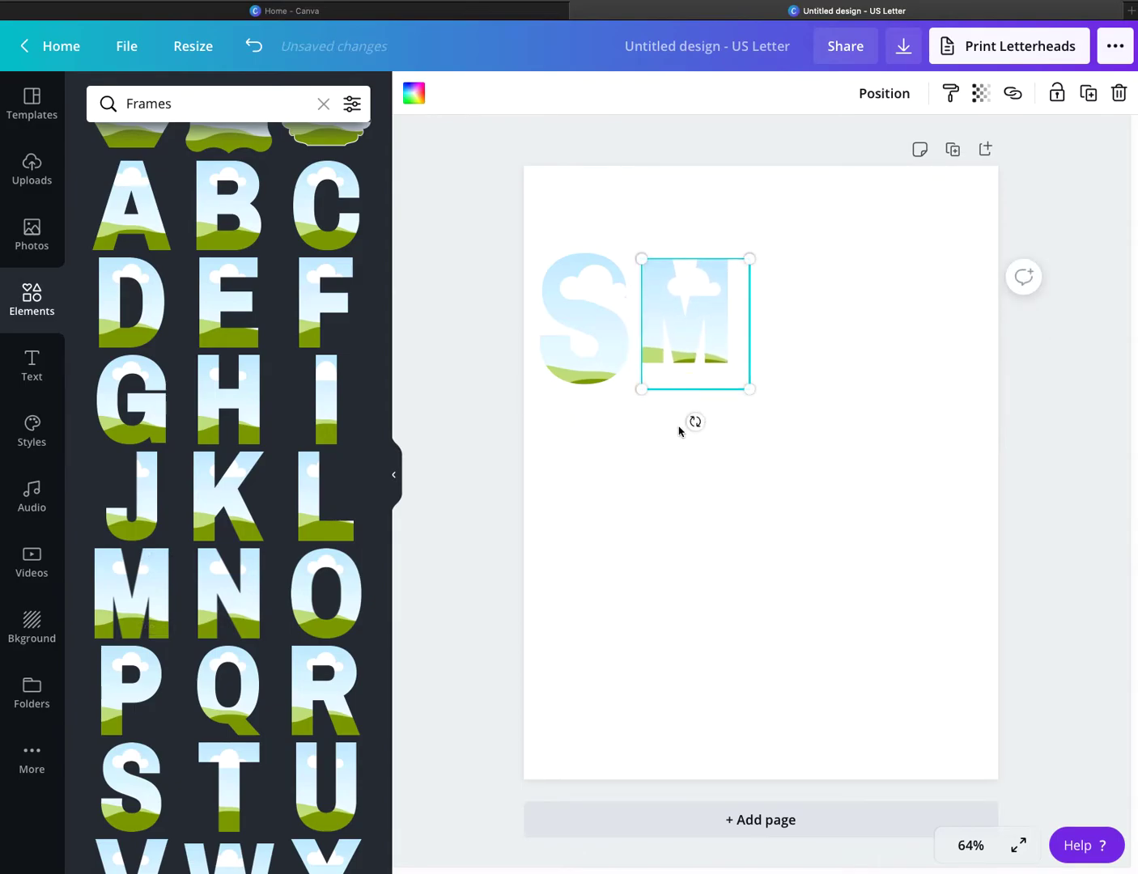
click(648, 566)
click(680, 373)
drag(643, 391, 635, 403)
click(835, 527)
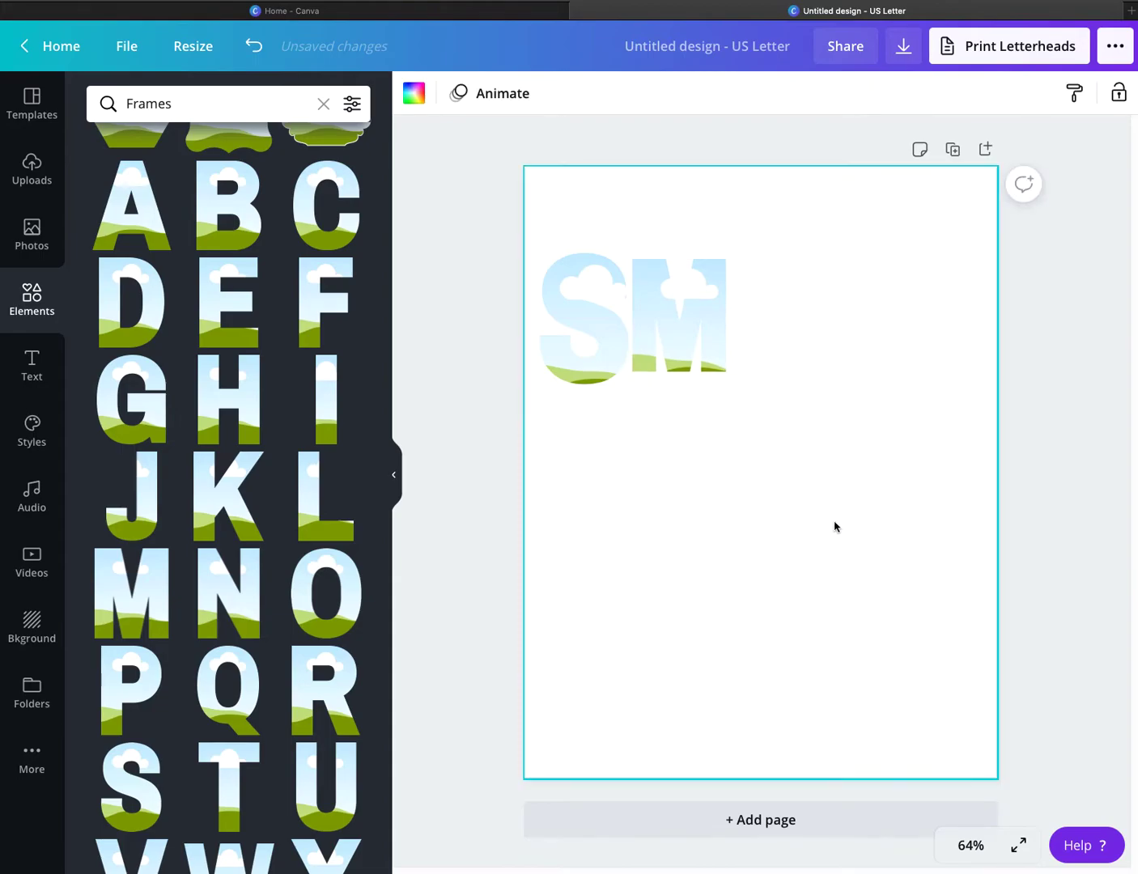
drag(688, 333, 692, 339)
drag(753, 407, 754, 411)
click(780, 493)
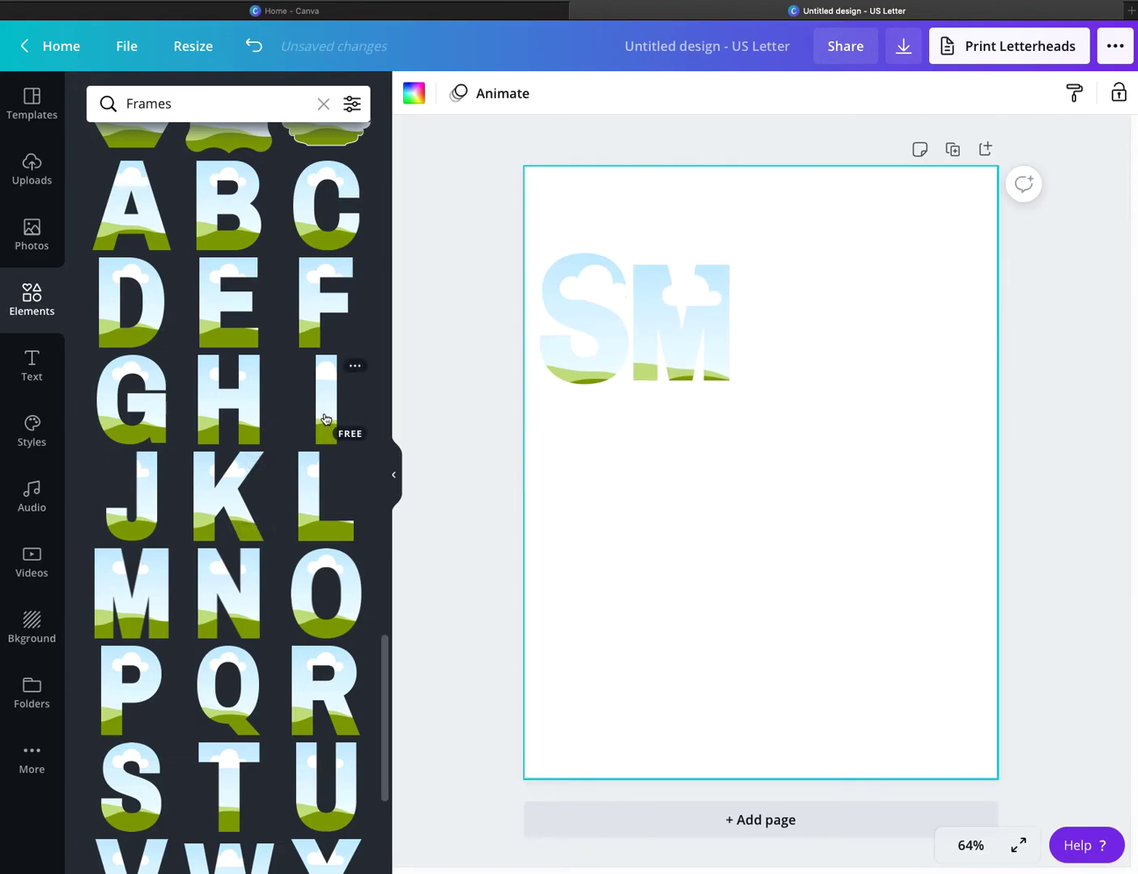
Add a narrow, tall I letter frame beside the M, aligned at the top
click(325, 419)
drag(805, 646, 745, 503)
click(817, 600)
drag(745, 446, 767, 408)
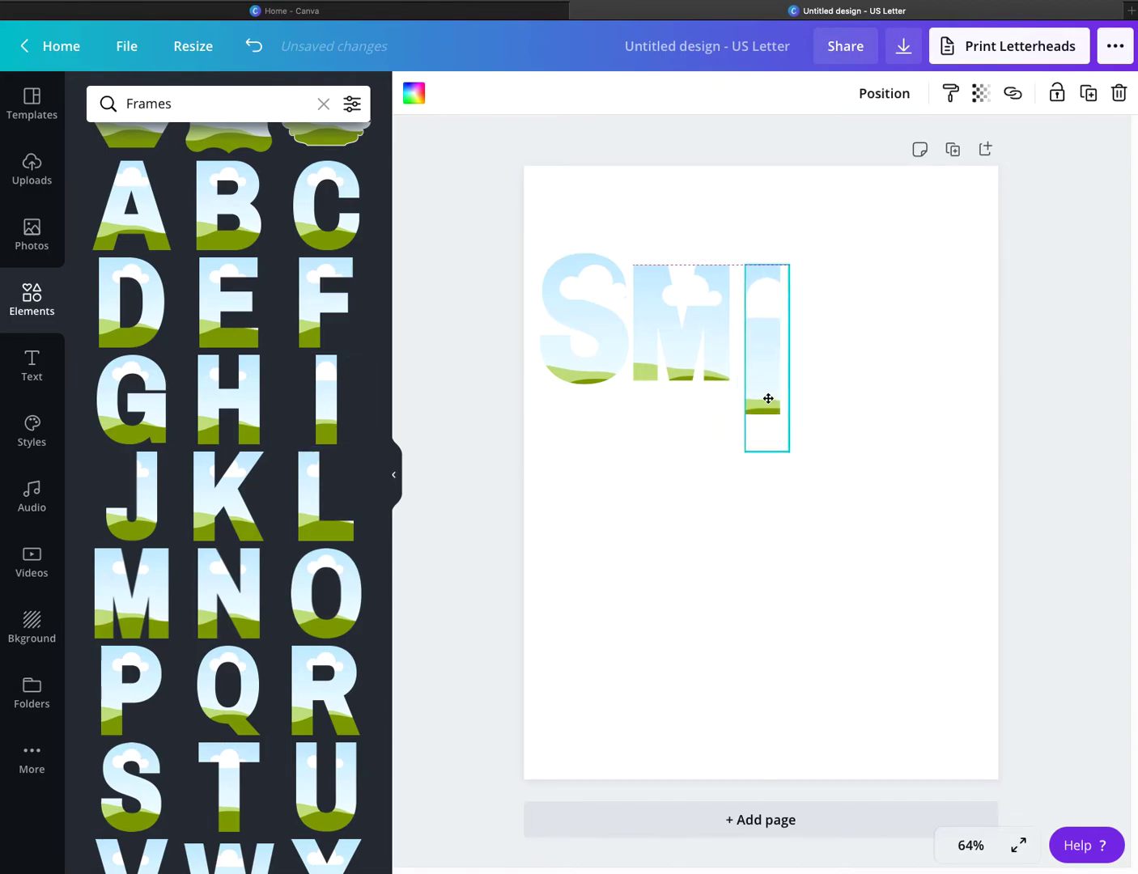
drag(793, 457, 783, 429)
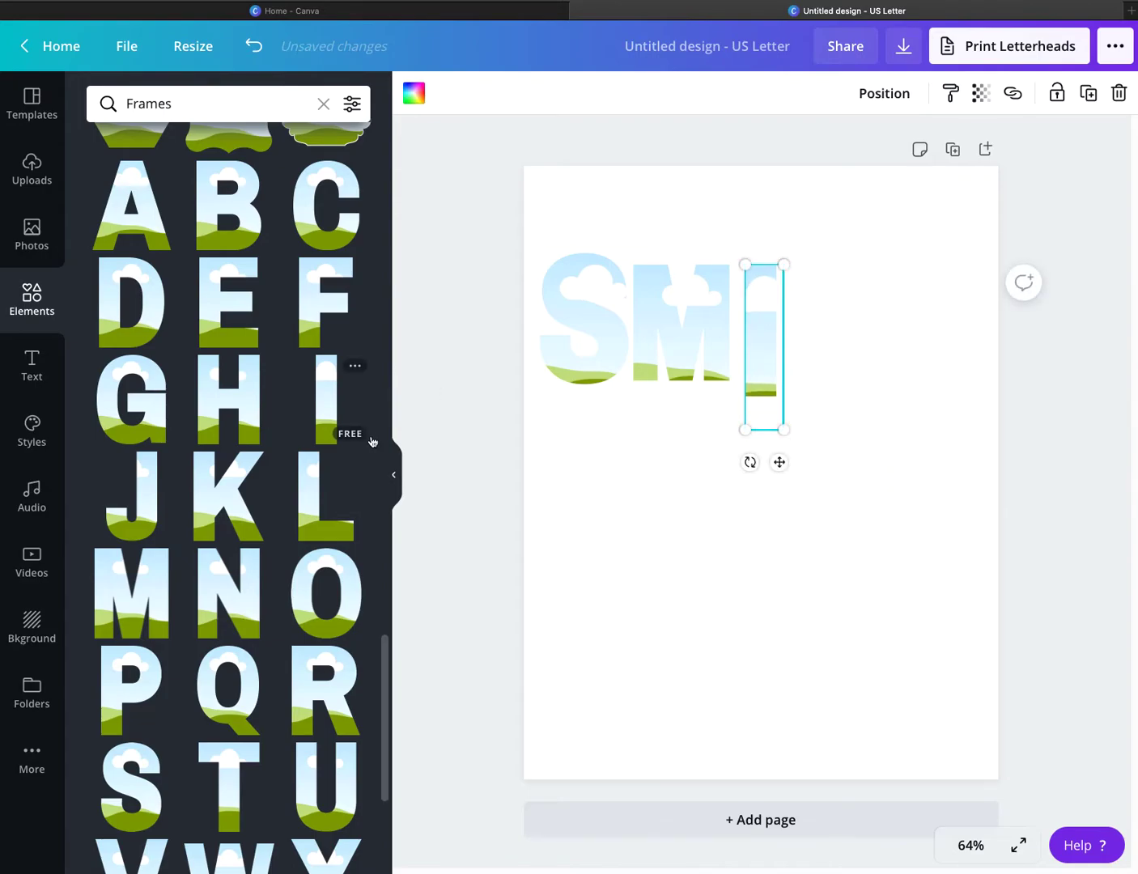
Add an L letter frame, shrink it and place it beside SMI
click(317, 502)
drag(668, 324, 772, 429)
click(882, 710)
drag(789, 547, 838, 373)
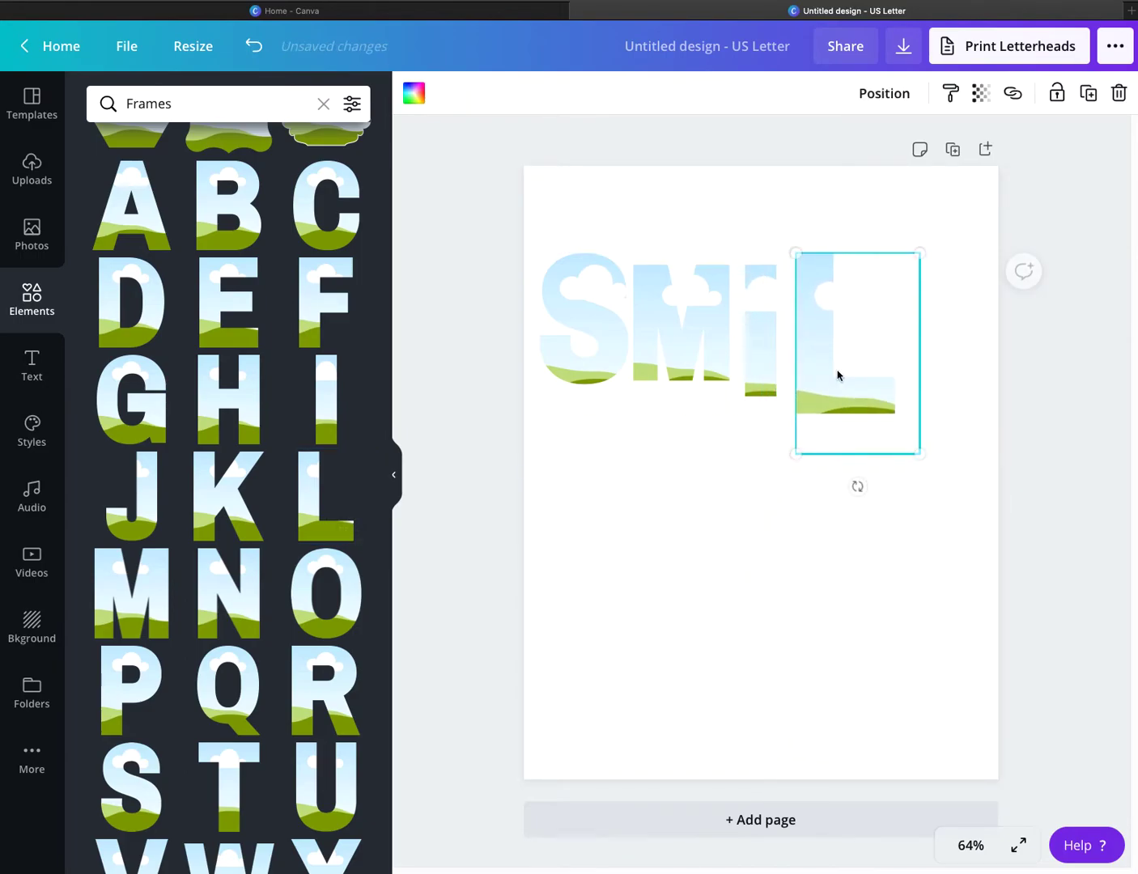
drag(925, 460, 880, 425)
Fine-tune the size and position of the M, I and L frames
click(859, 502)
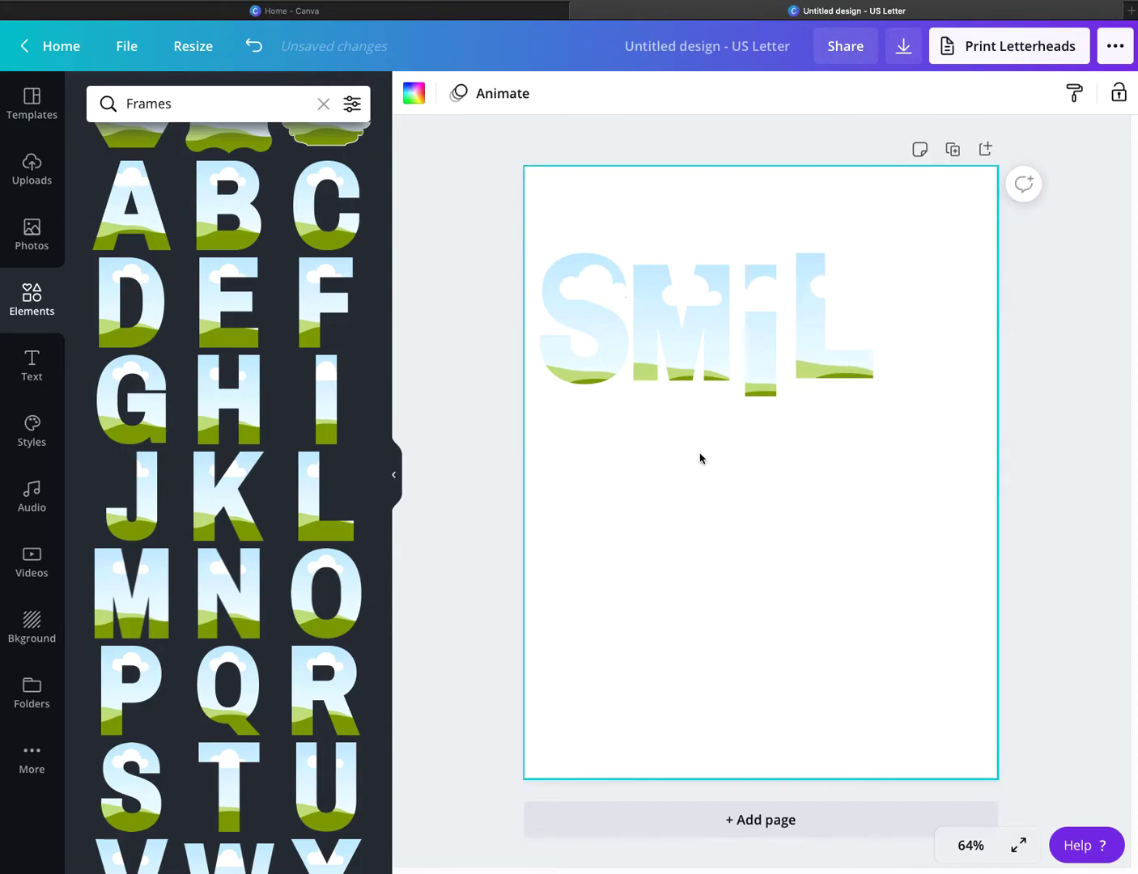
click(678, 378)
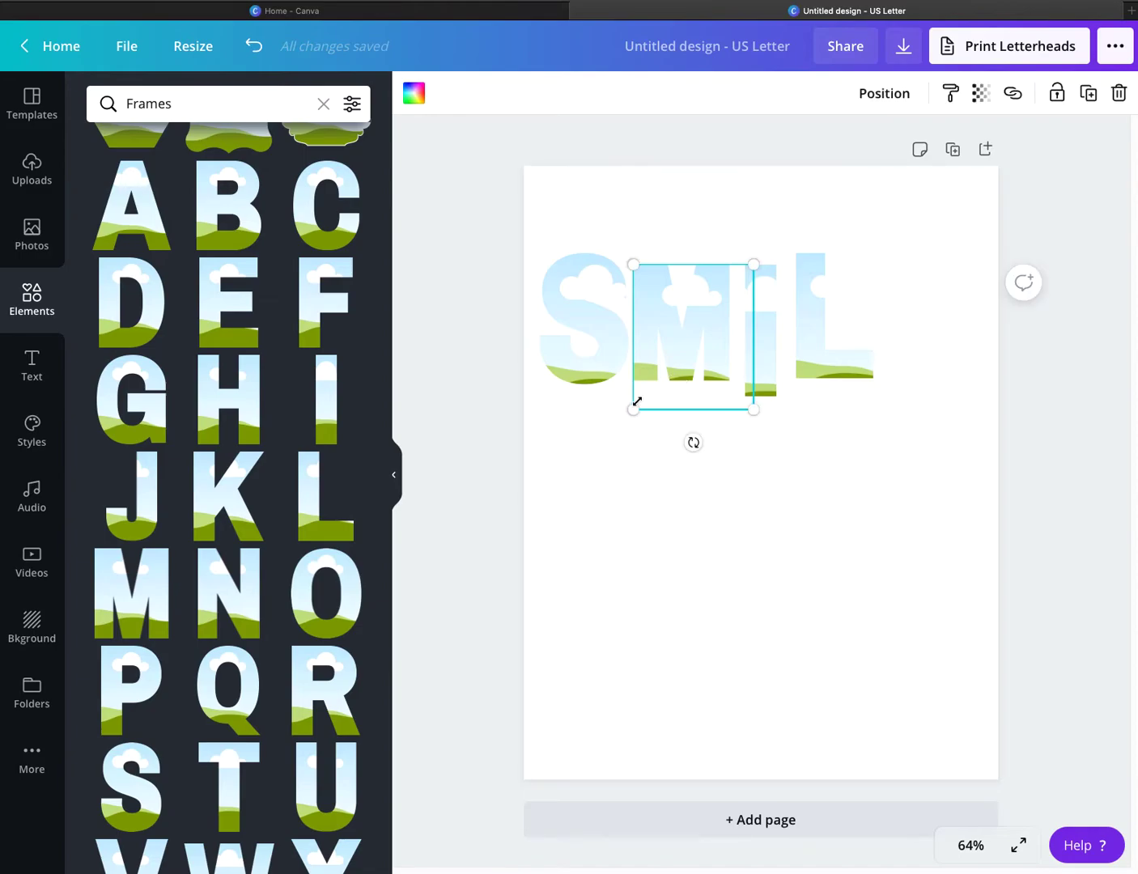
drag(634, 411, 630, 414)
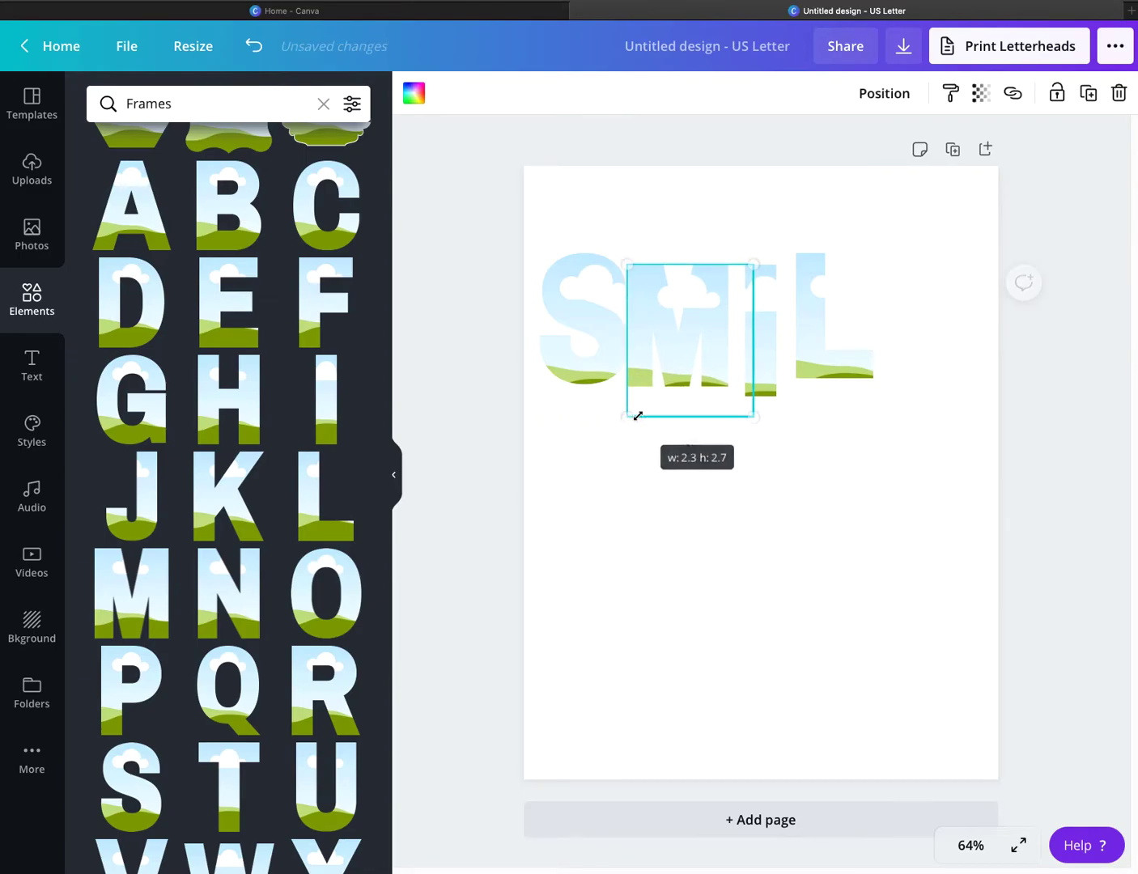
click(853, 500)
click(699, 361)
drag(698, 361, 703, 353)
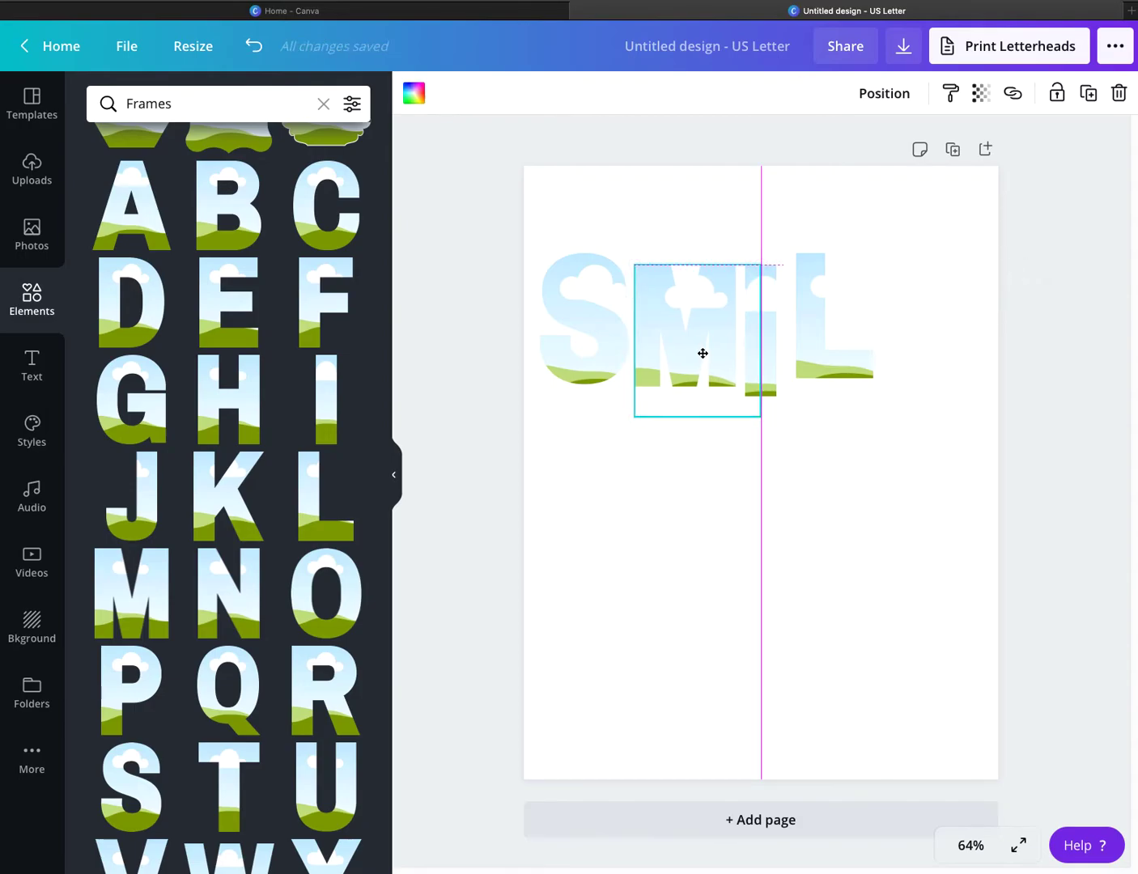
click(873, 470)
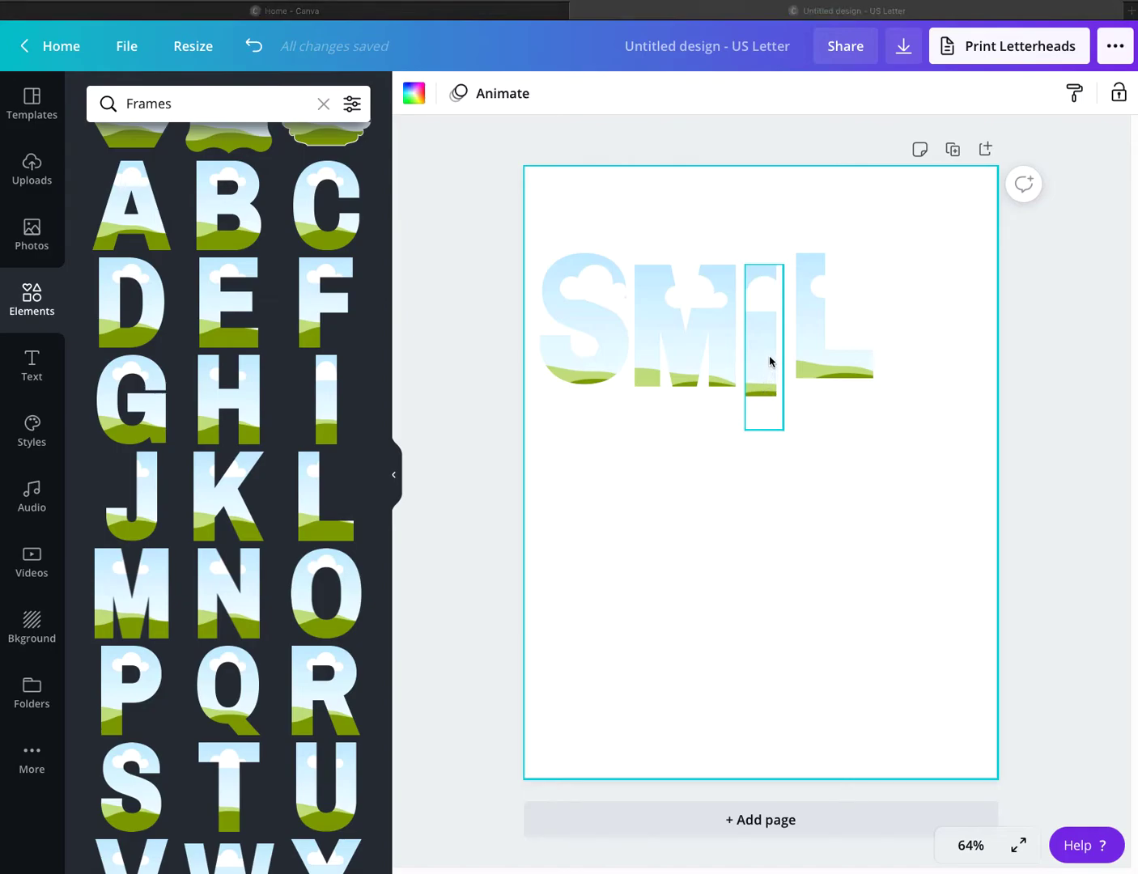
click(772, 423)
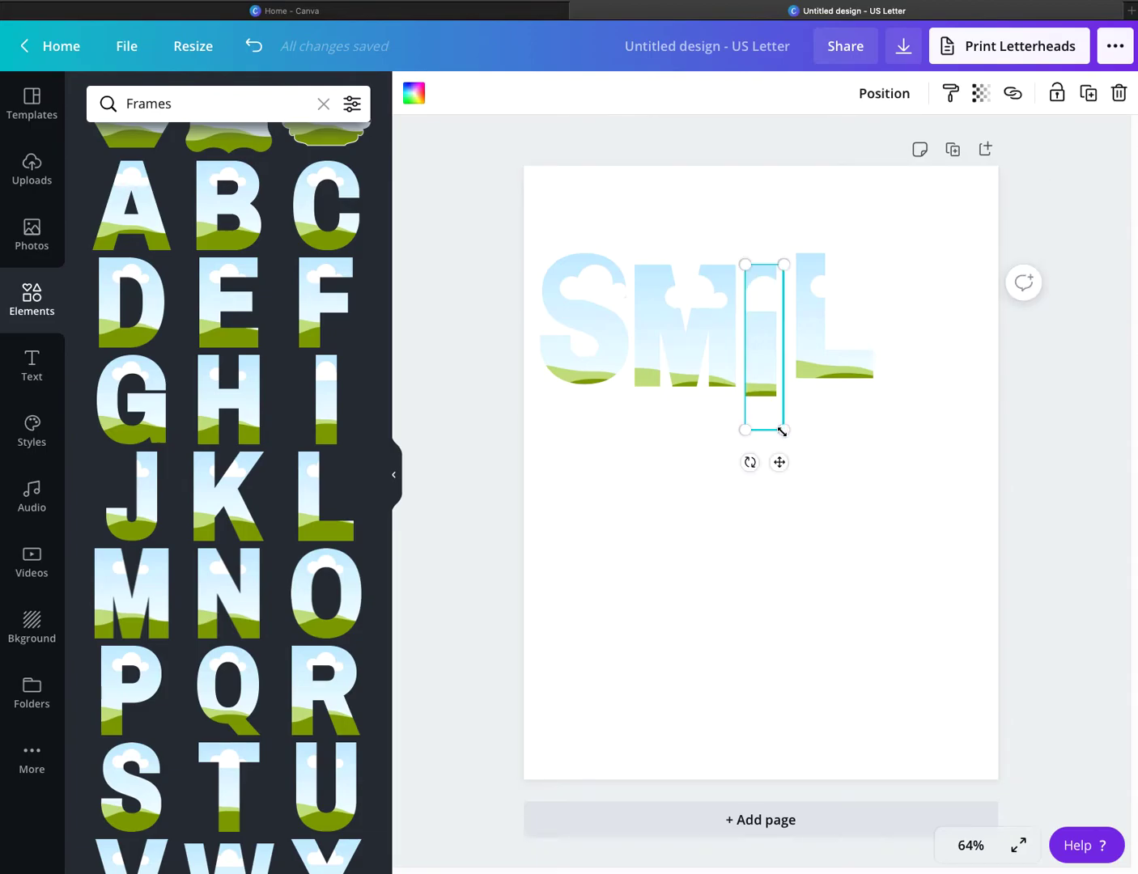
drag(781, 431, 783, 425)
click(870, 397)
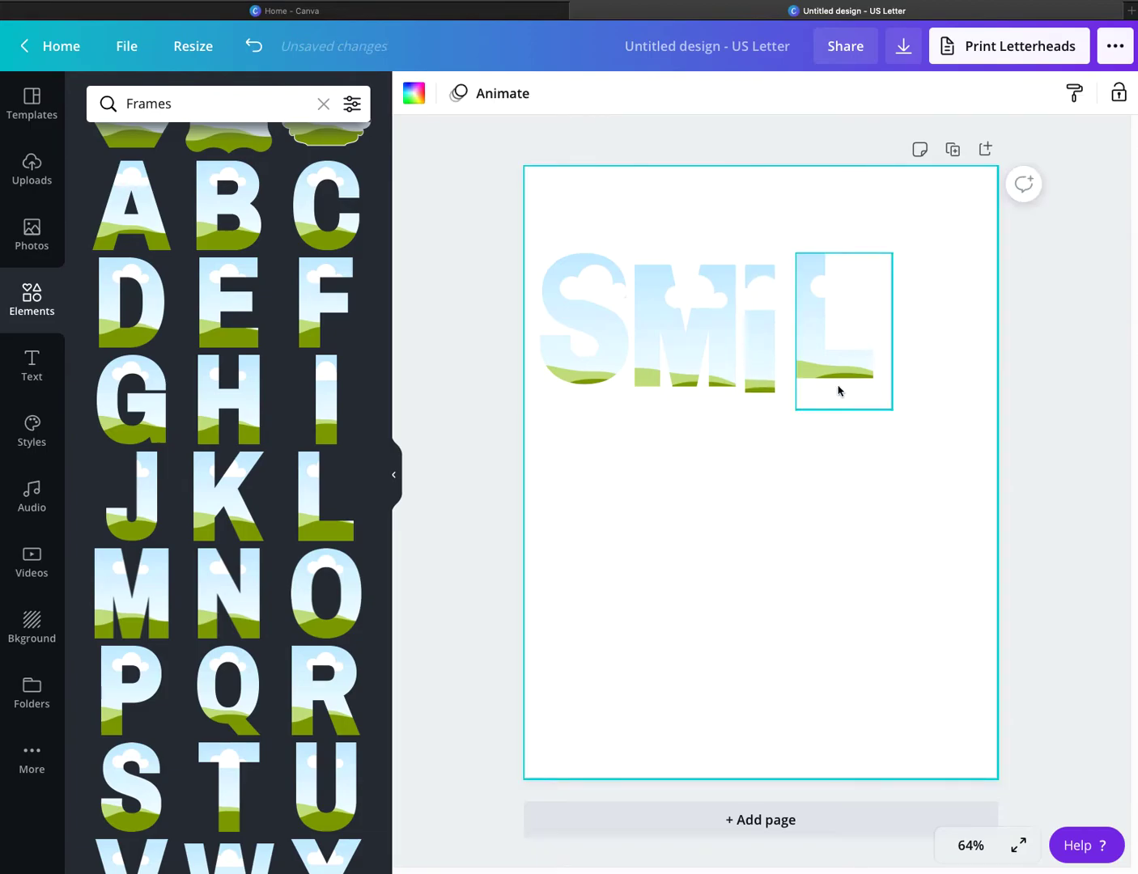
click(839, 357)
drag(794, 409, 790, 412)
click(828, 493)
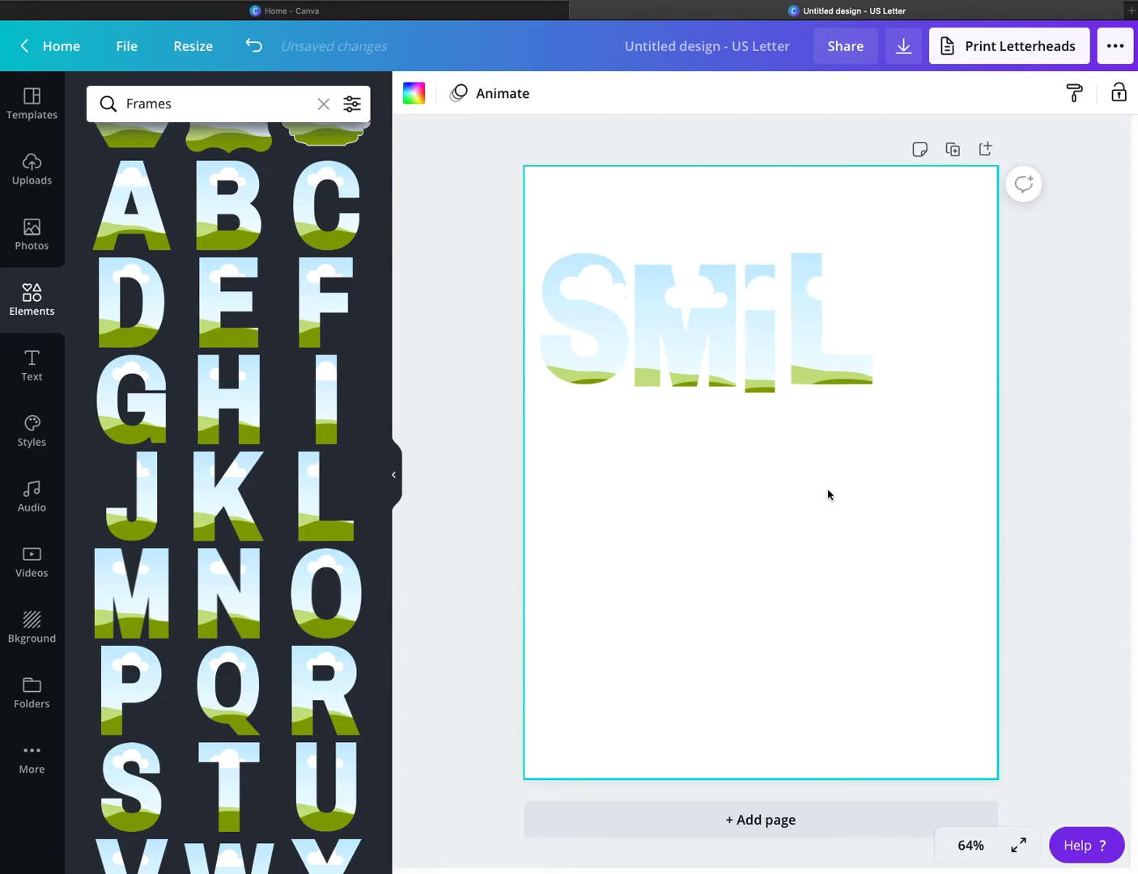
Add an E letter frame, shrink it and place it after SMIL
click(228, 304)
drag(852, 613, 744, 447)
drag(693, 389, 917, 332)
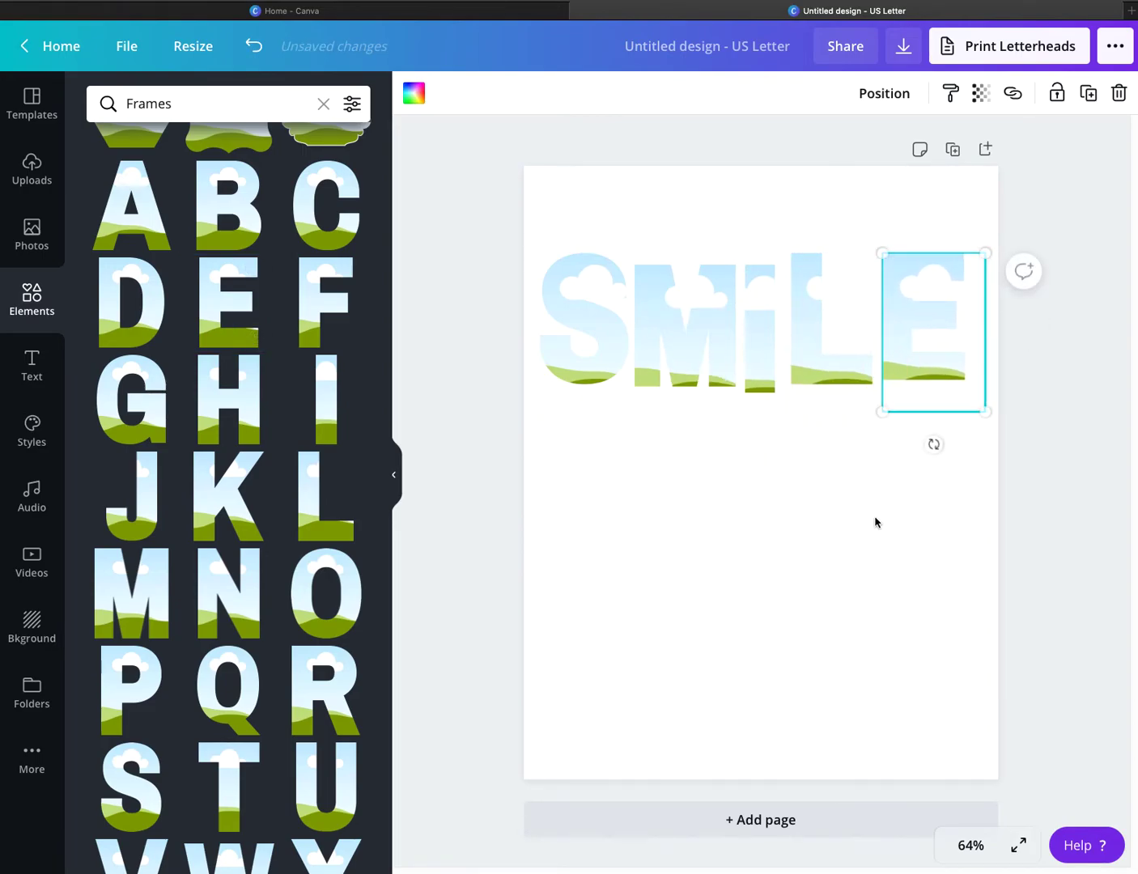
click(872, 559)
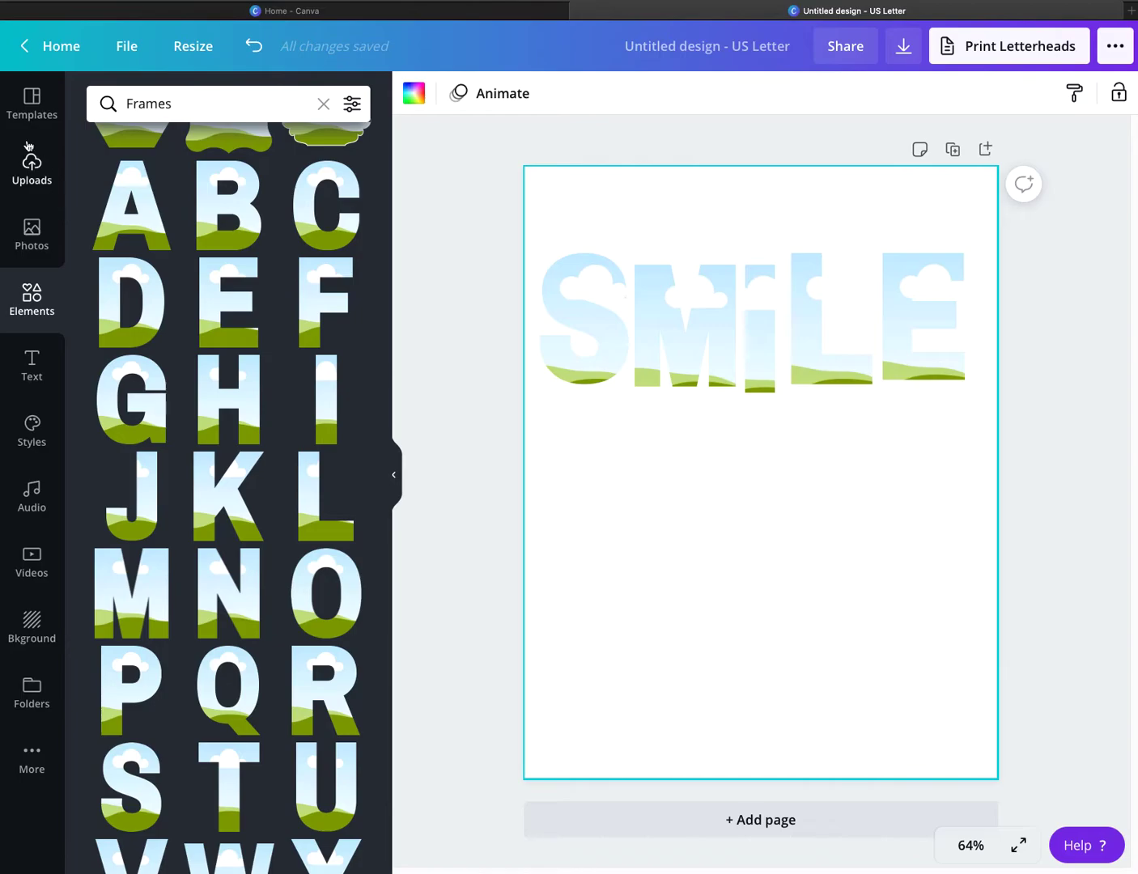
Browse Uploads and Photos, clear the Frames search, and open the Bkground library
click(32, 172)
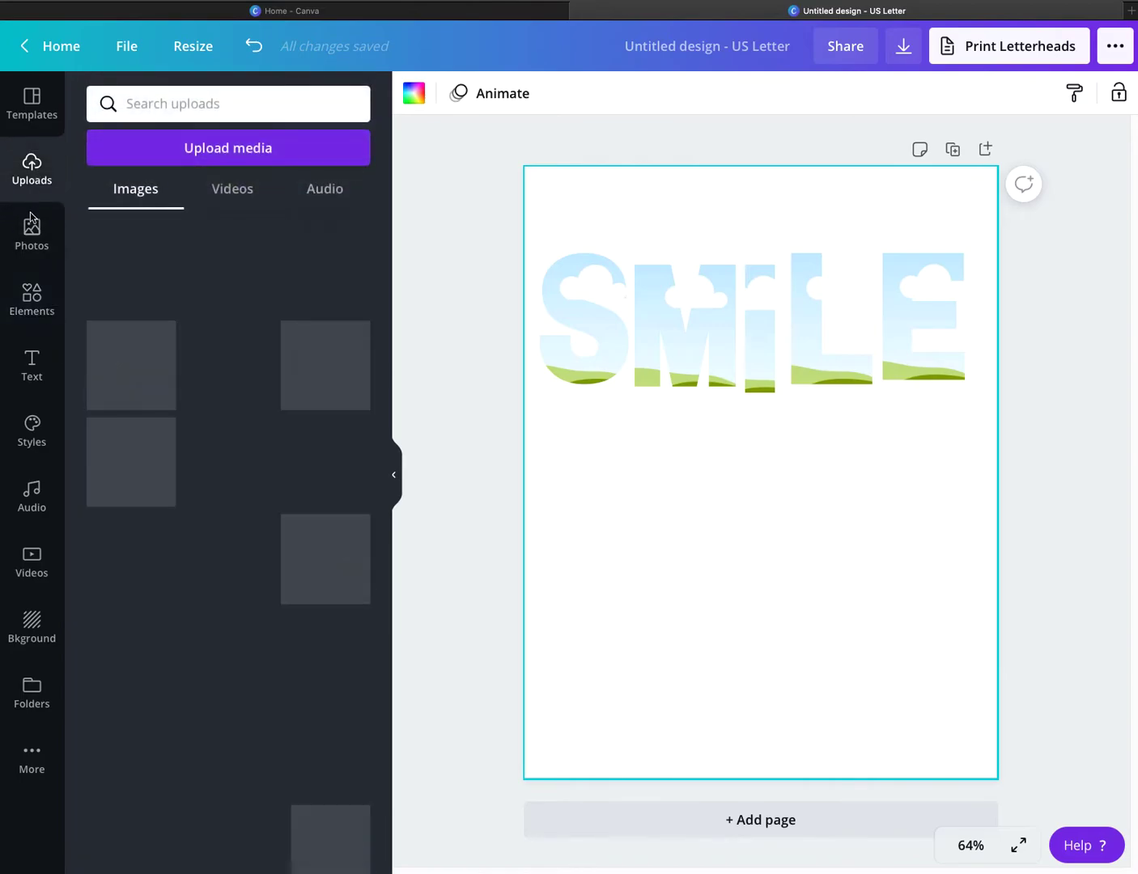
click(30, 235)
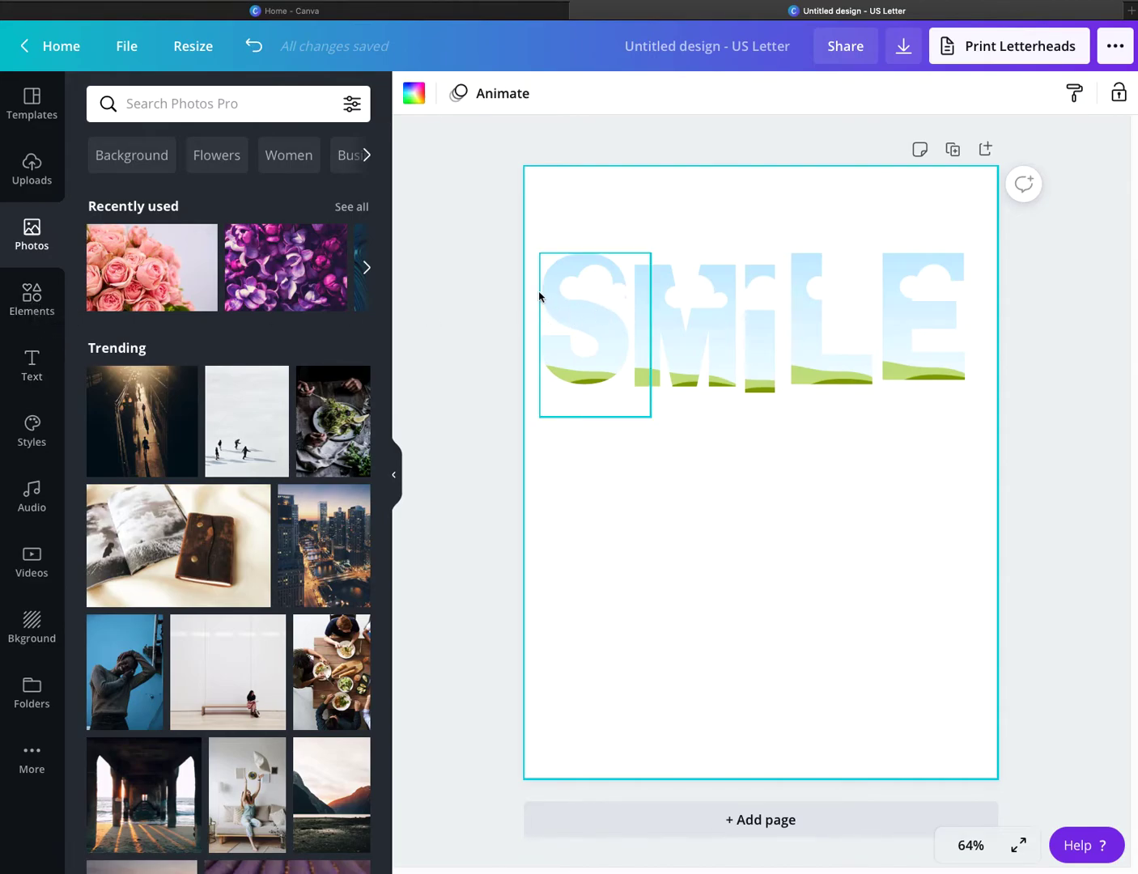
click(32, 299)
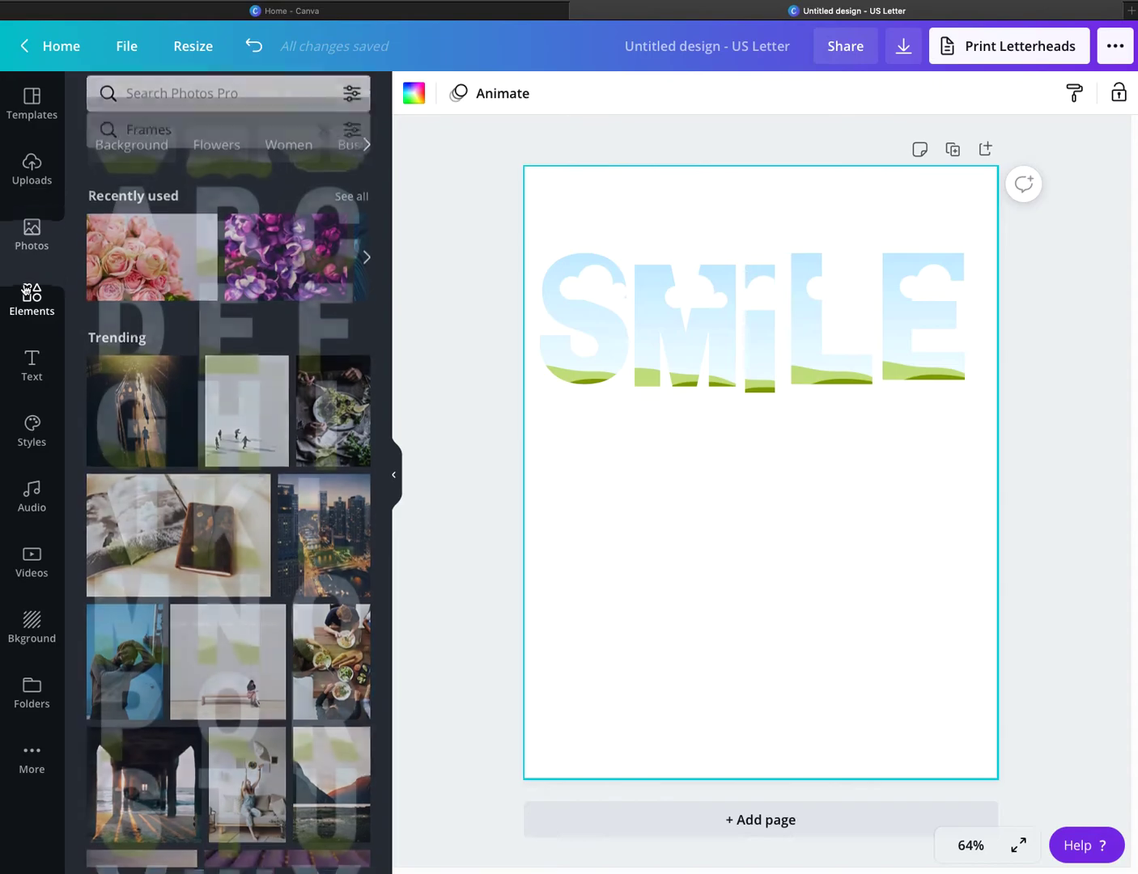
click(322, 104)
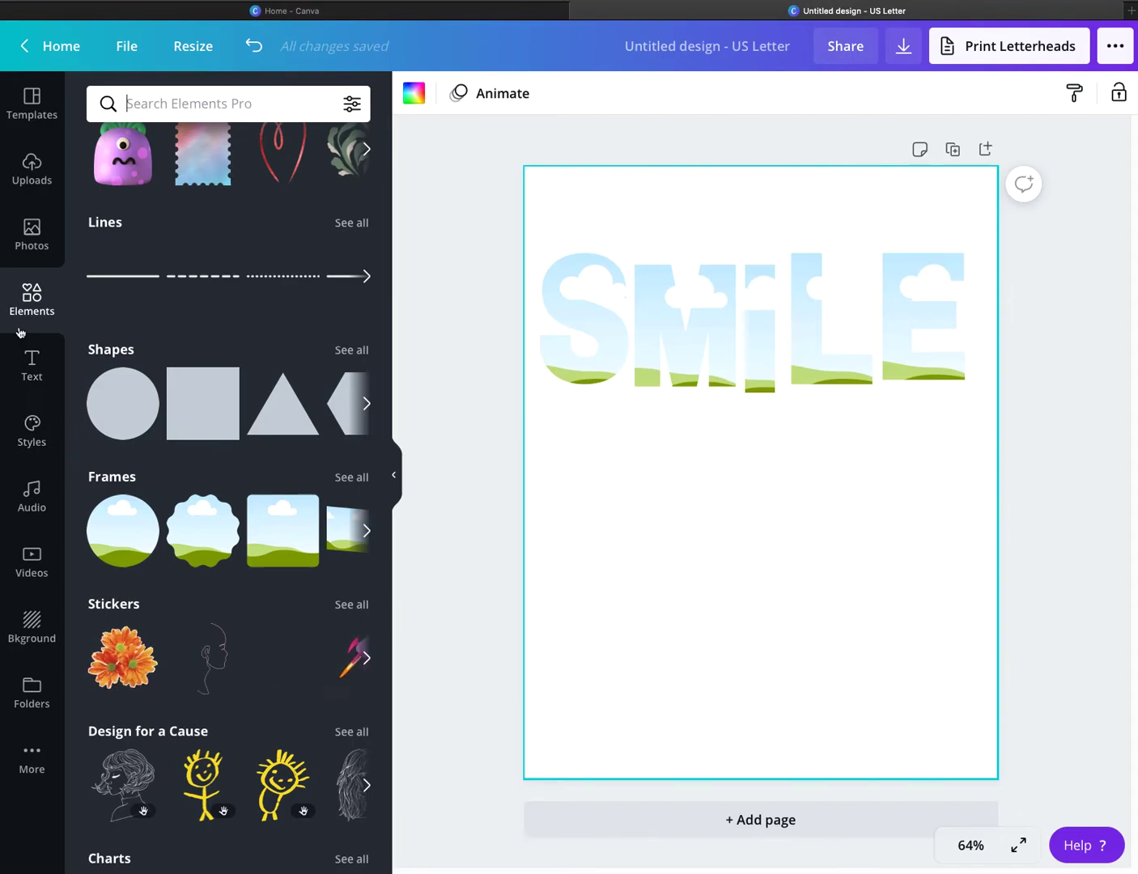
click(32, 234)
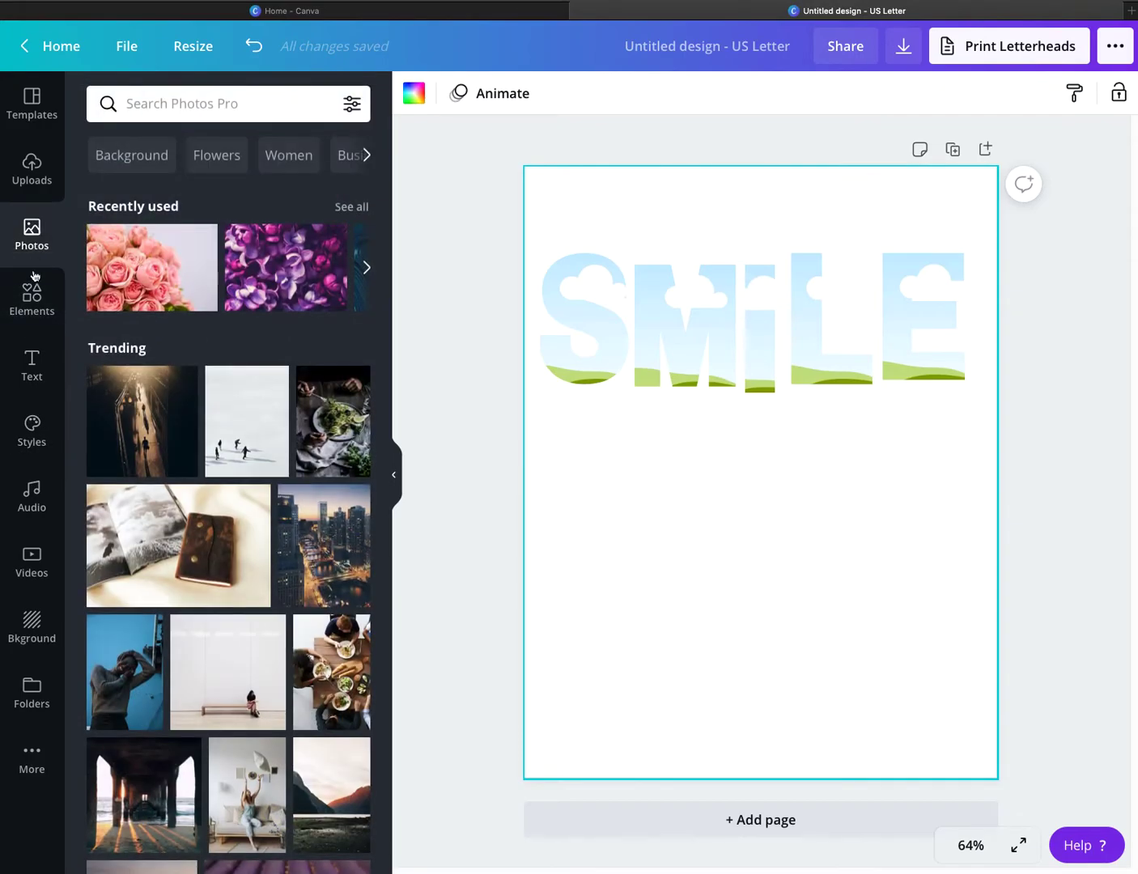
click(32, 628)
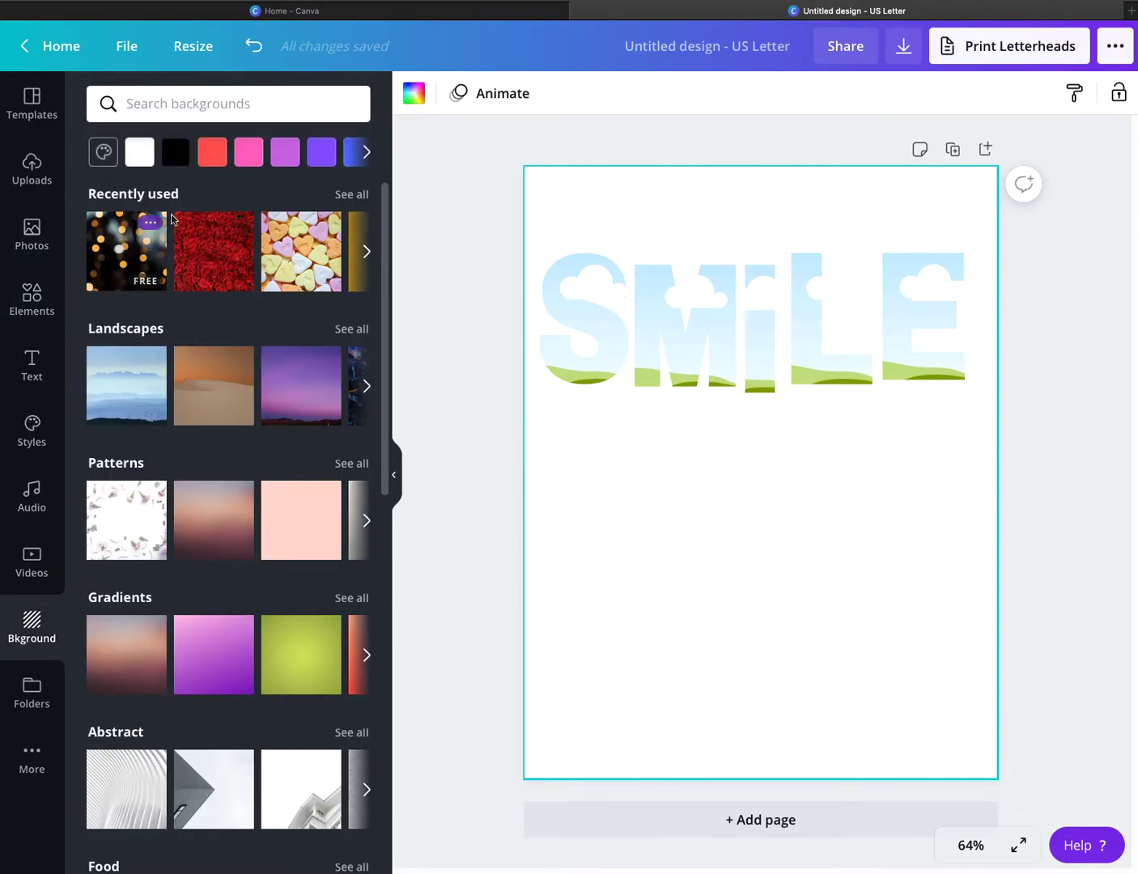
Try the pink canyon Landscapes background, undo it, and clear the search
click(346, 330)
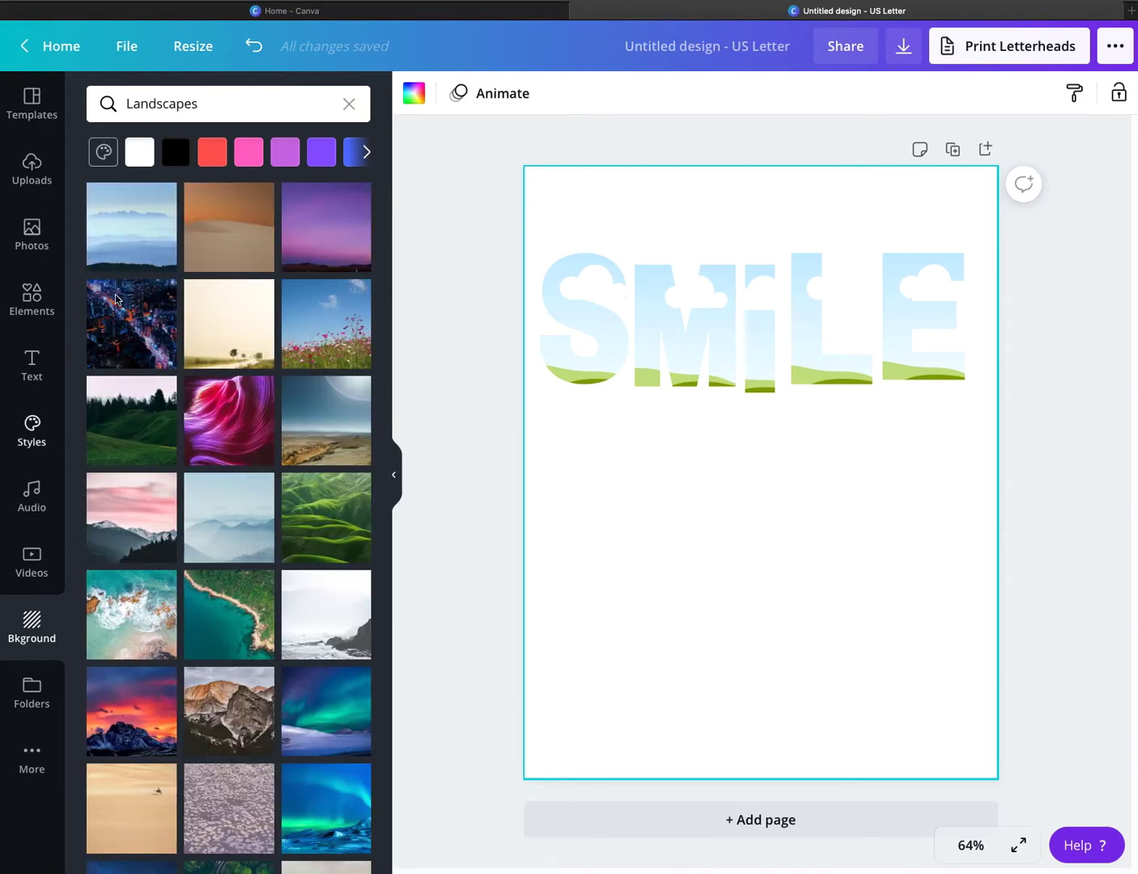
drag(229, 421, 565, 299)
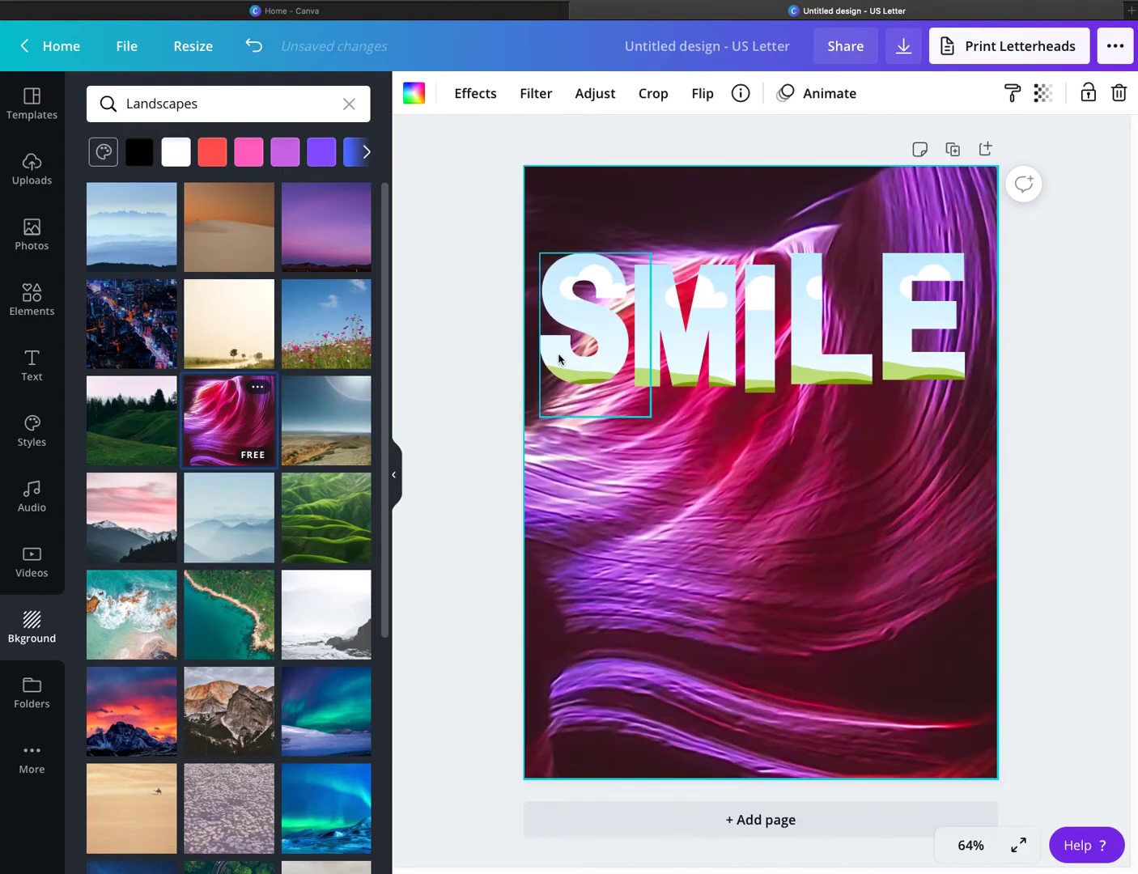
click(254, 47)
scroll(233, 484, down, 15)
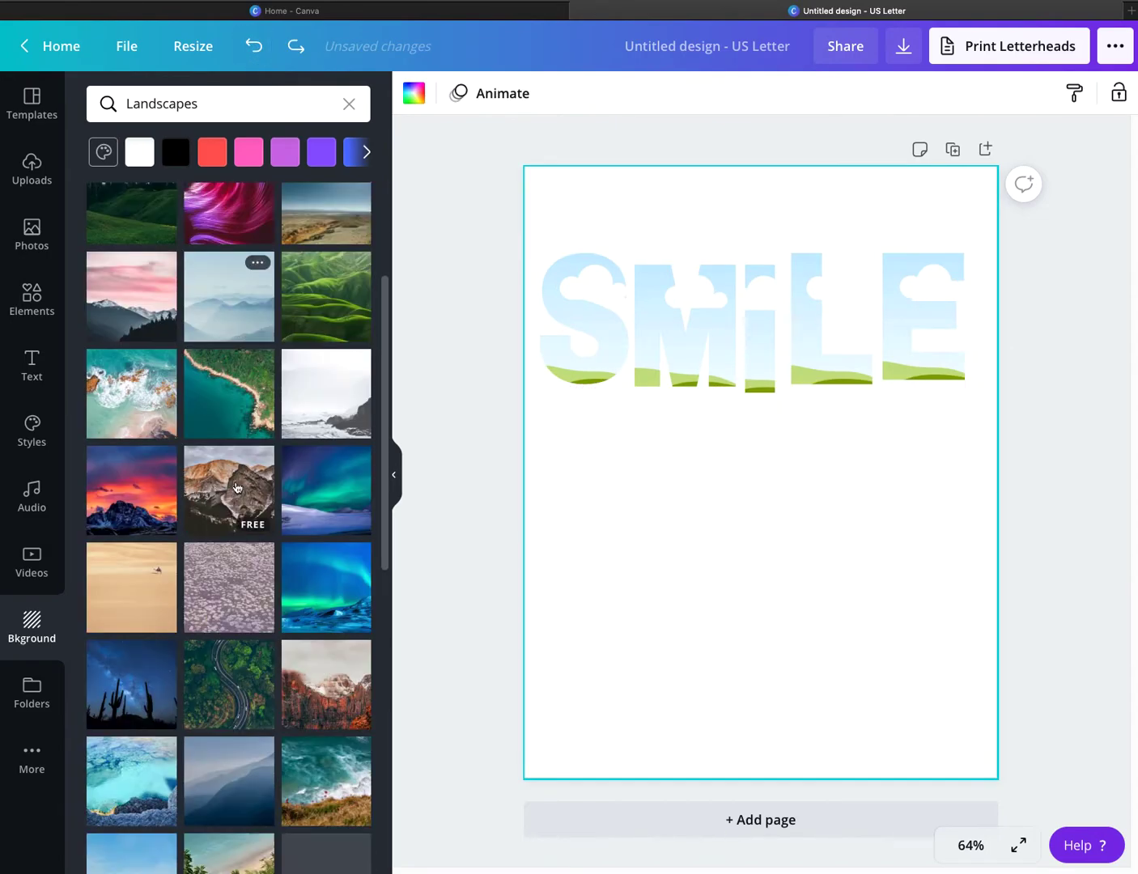
scroll(234, 479, down, 5)
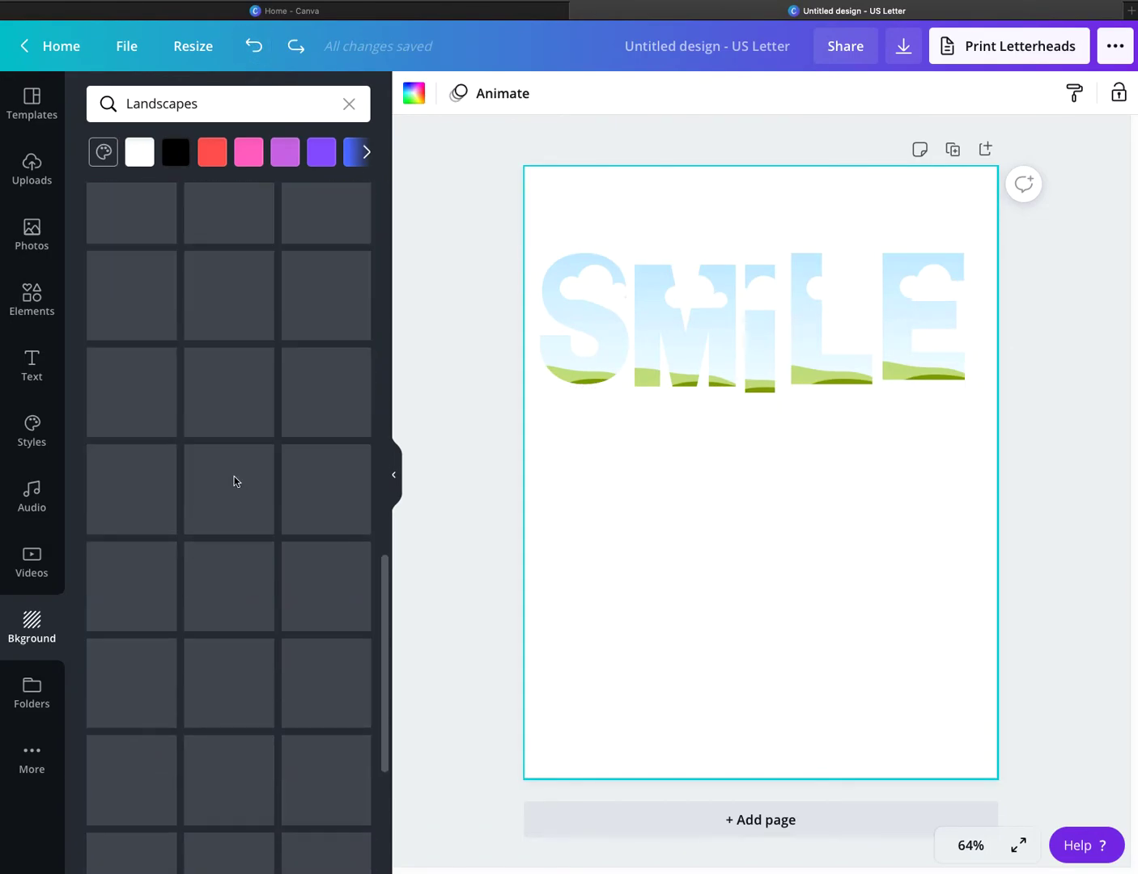
click(347, 103)
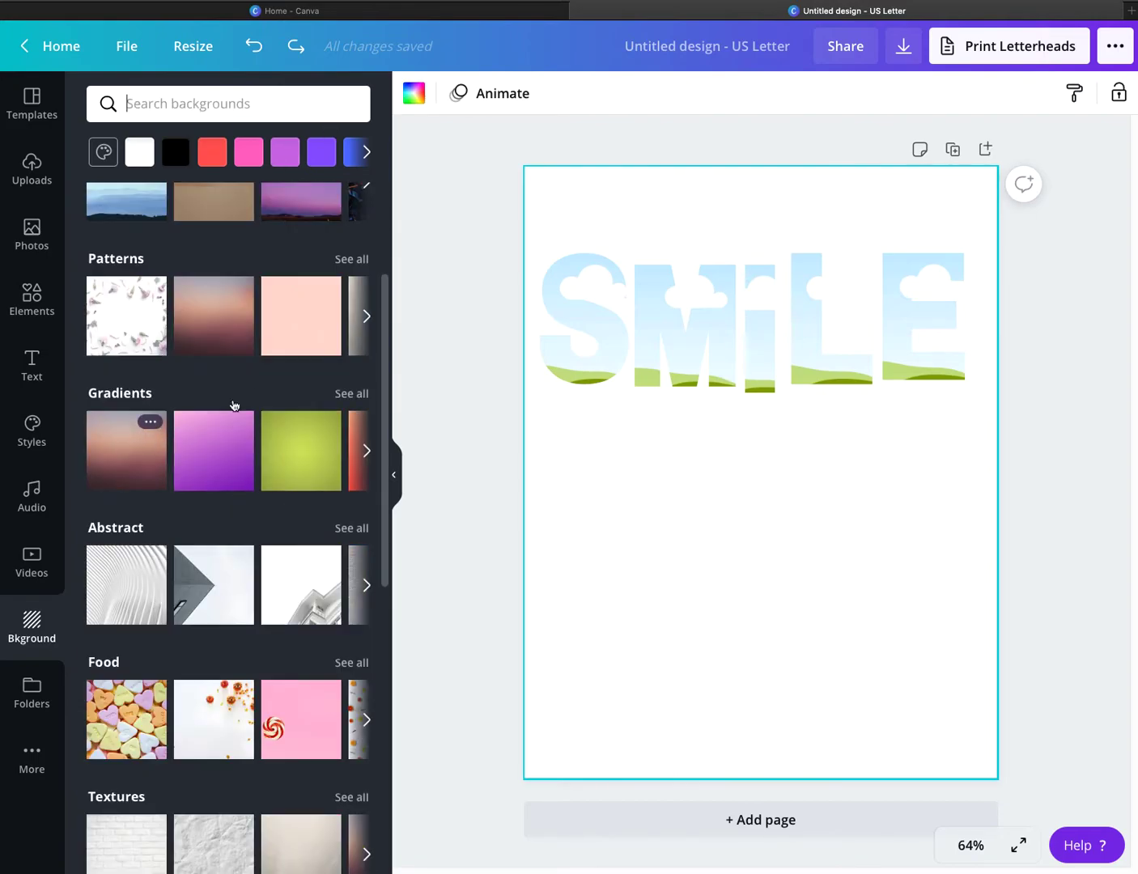
Try the purple polygon and pink Gradients backgrounds, undoing each
click(347, 396)
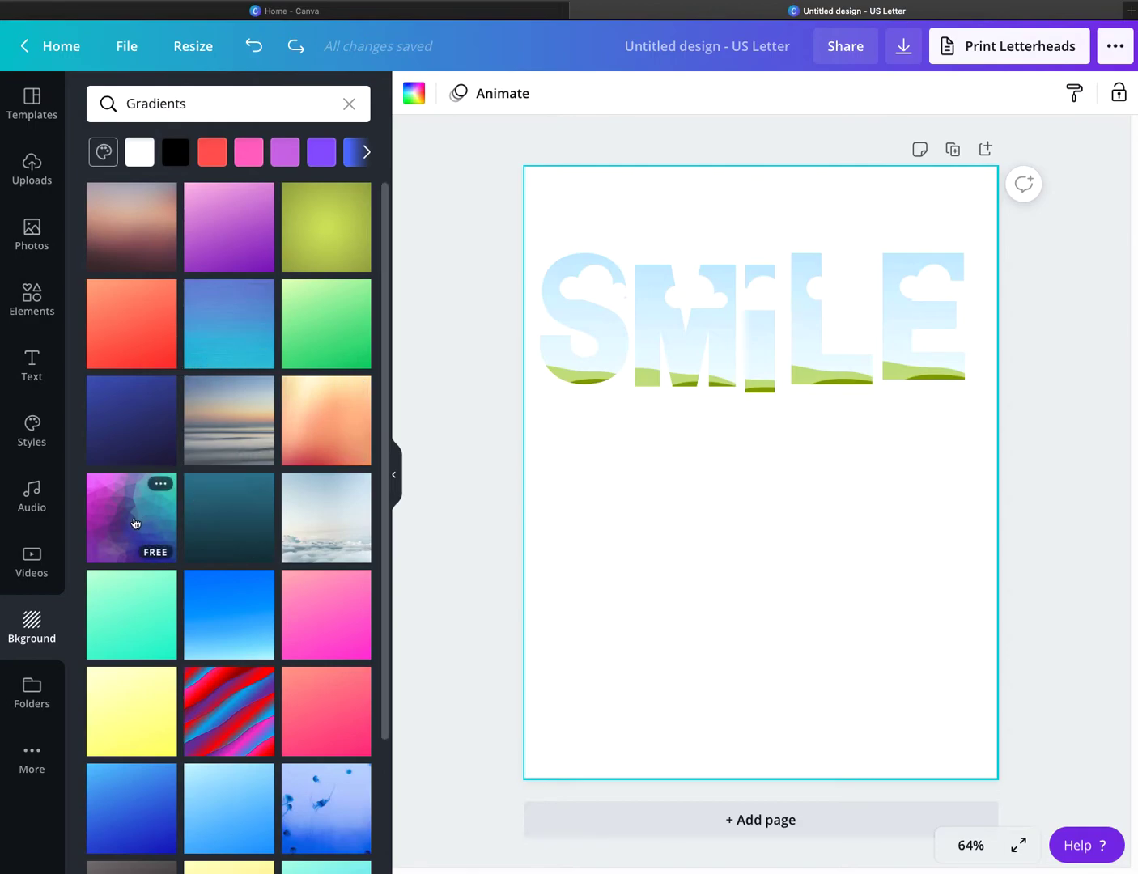
drag(134, 526, 570, 282)
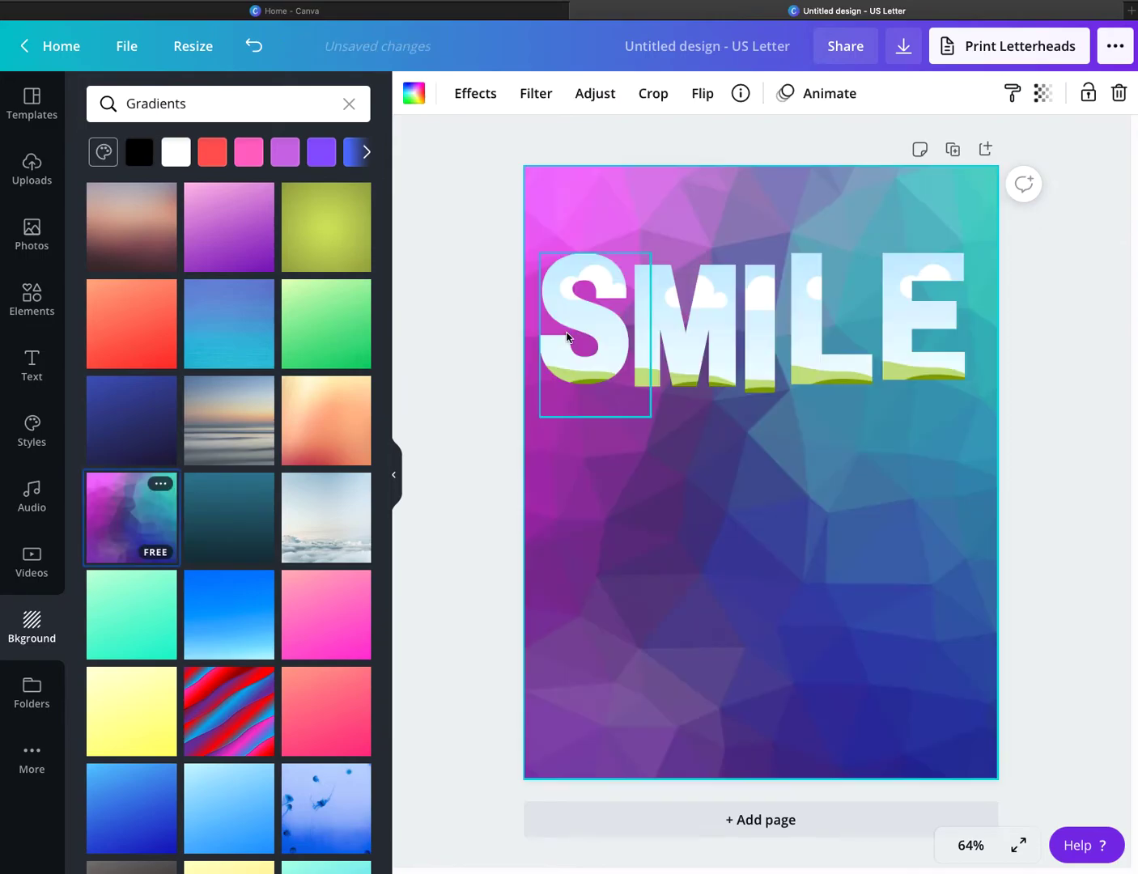
click(255, 45)
drag(300, 619, 582, 323)
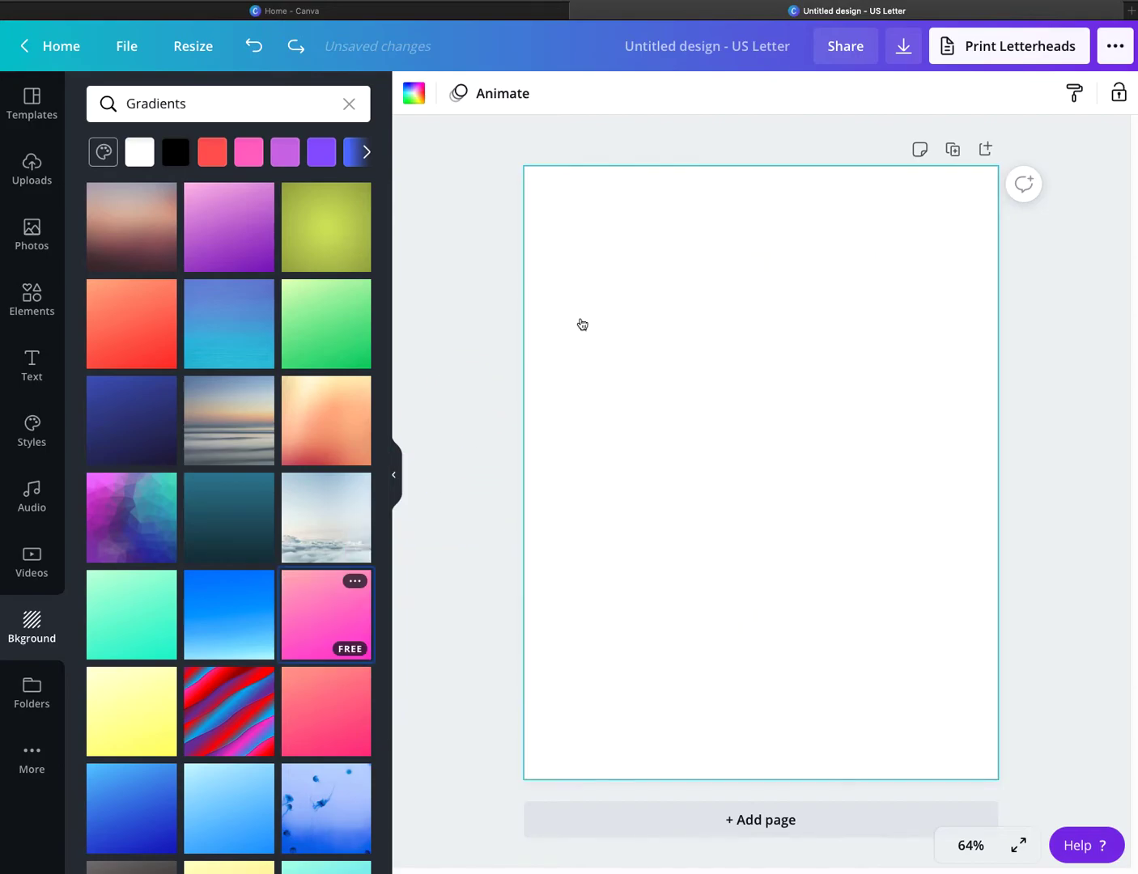
click(255, 47)
Try the orange-red and purple gradient backgrounds, undoing each
scroll(214, 348, down, 2)
scroll(215, 378, down, 2)
scroll(214, 378, up, 4)
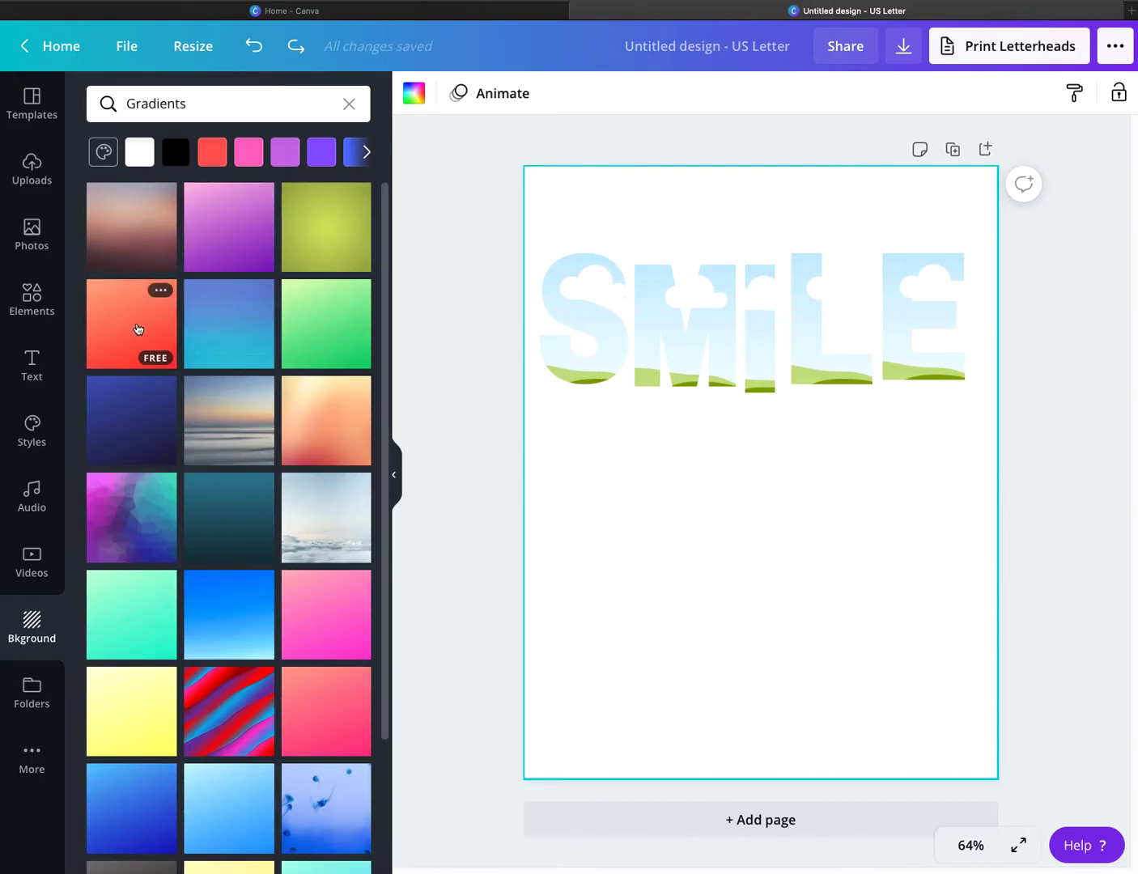
drag(134, 324, 595, 311)
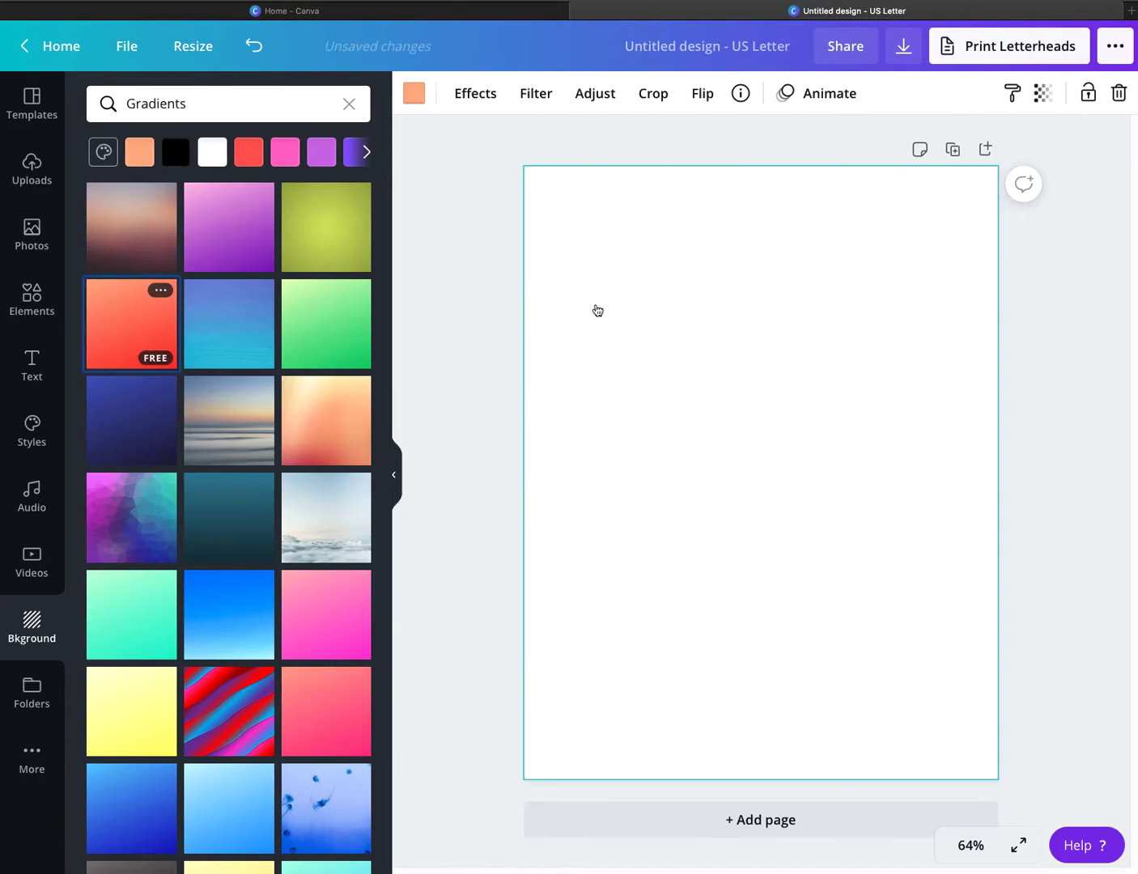
click(257, 49)
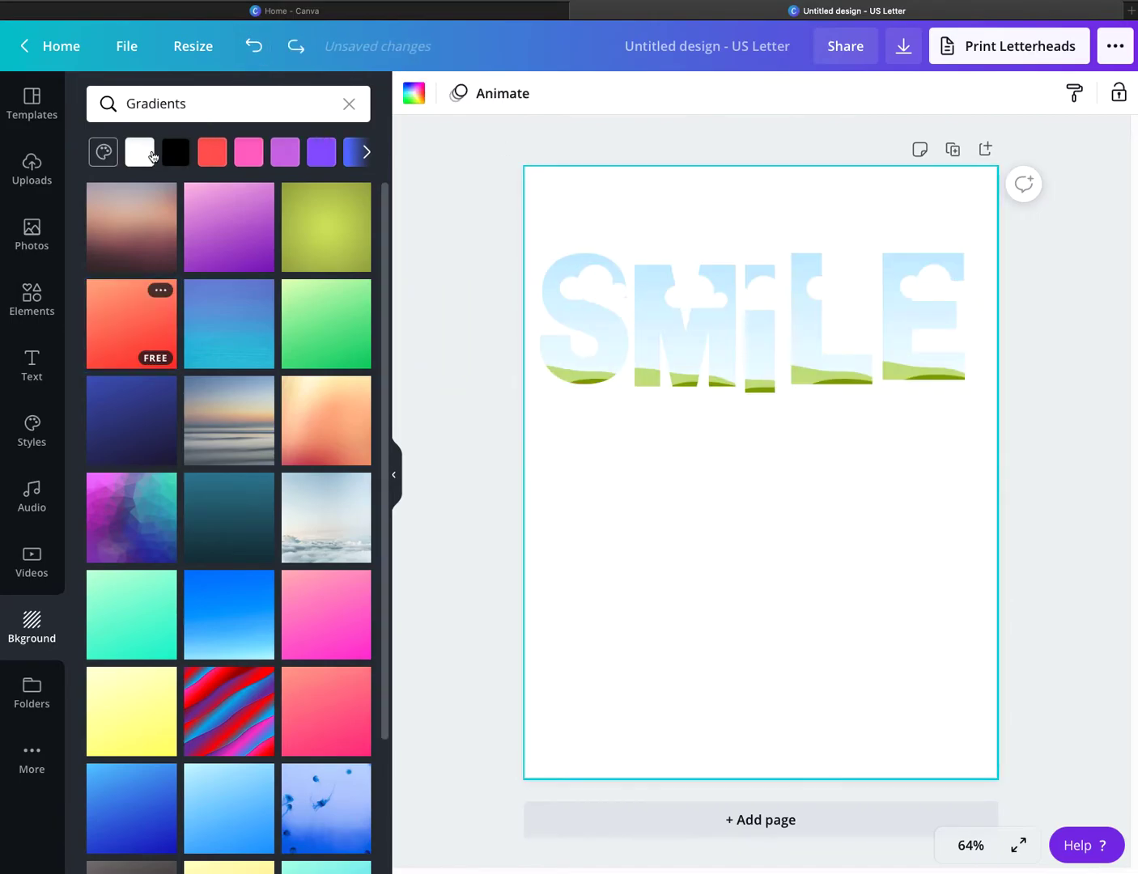
click(348, 105)
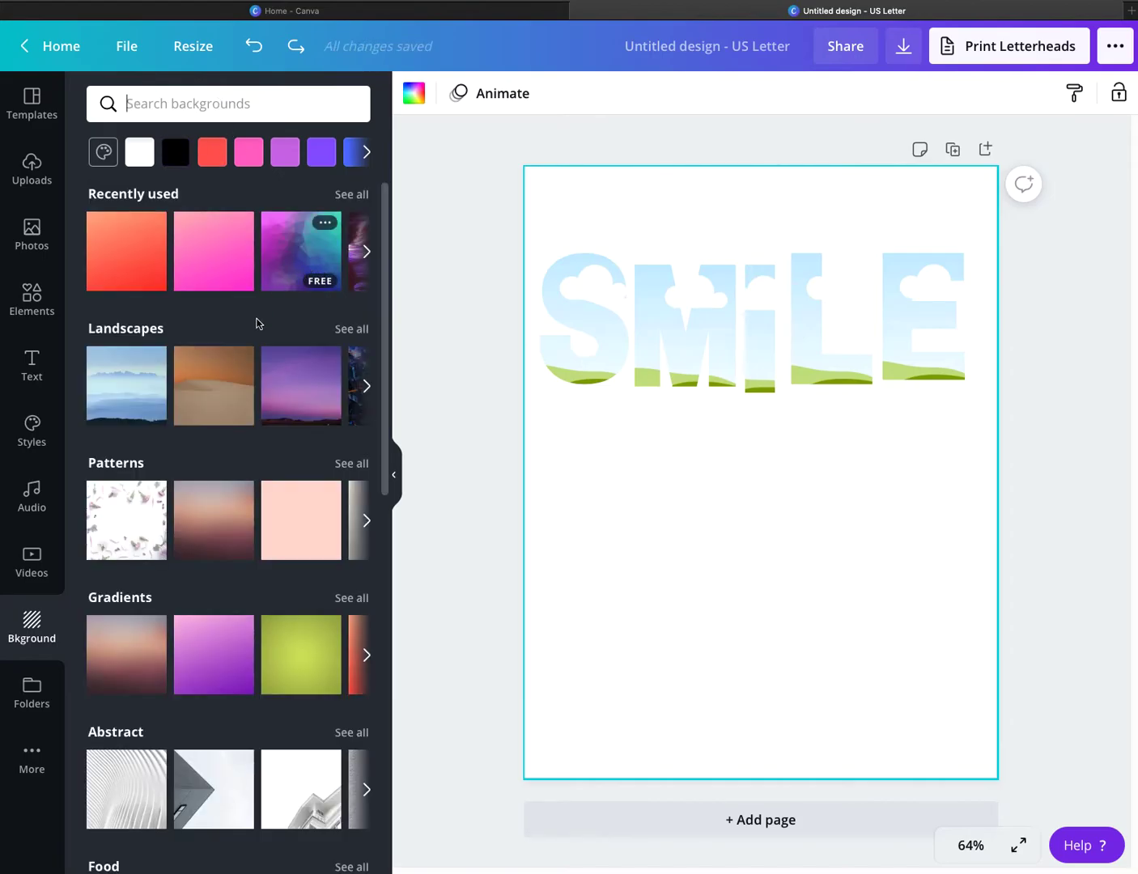
scroll(256, 323, down, 5)
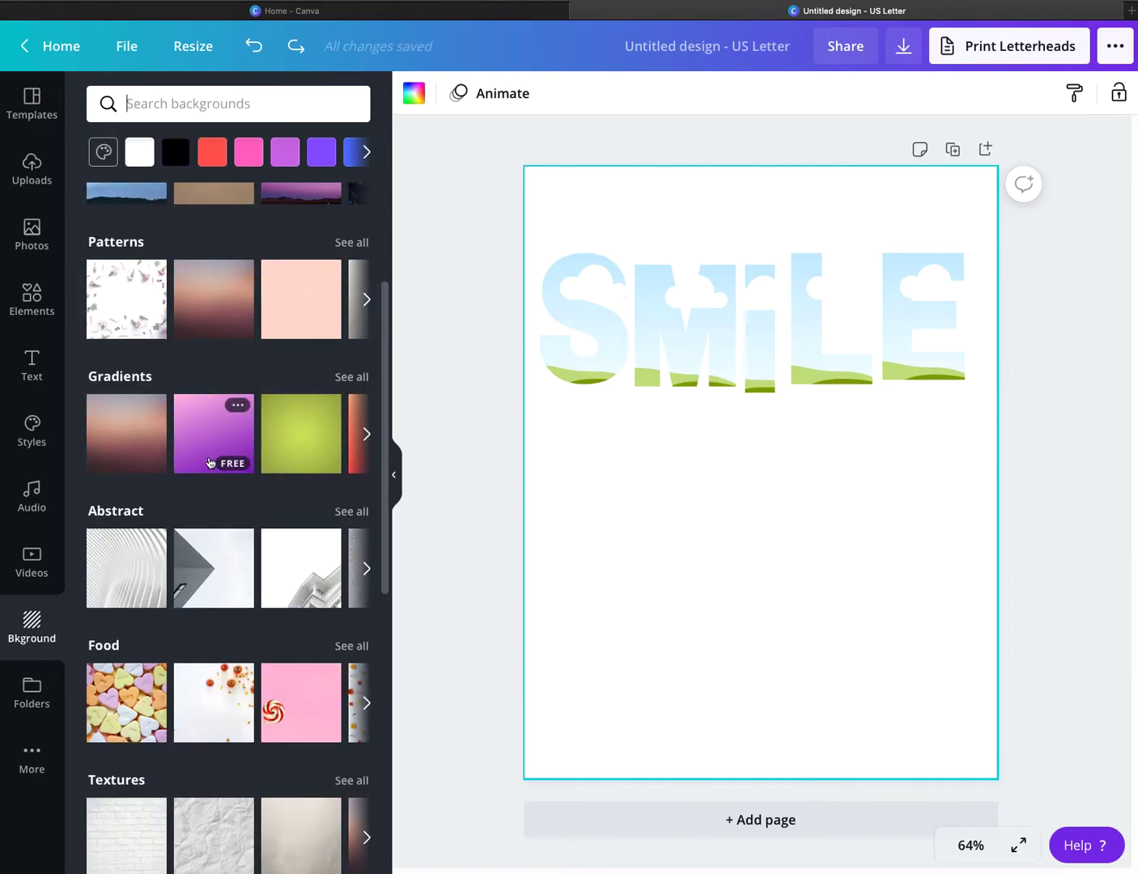
drag(200, 438, 535, 332)
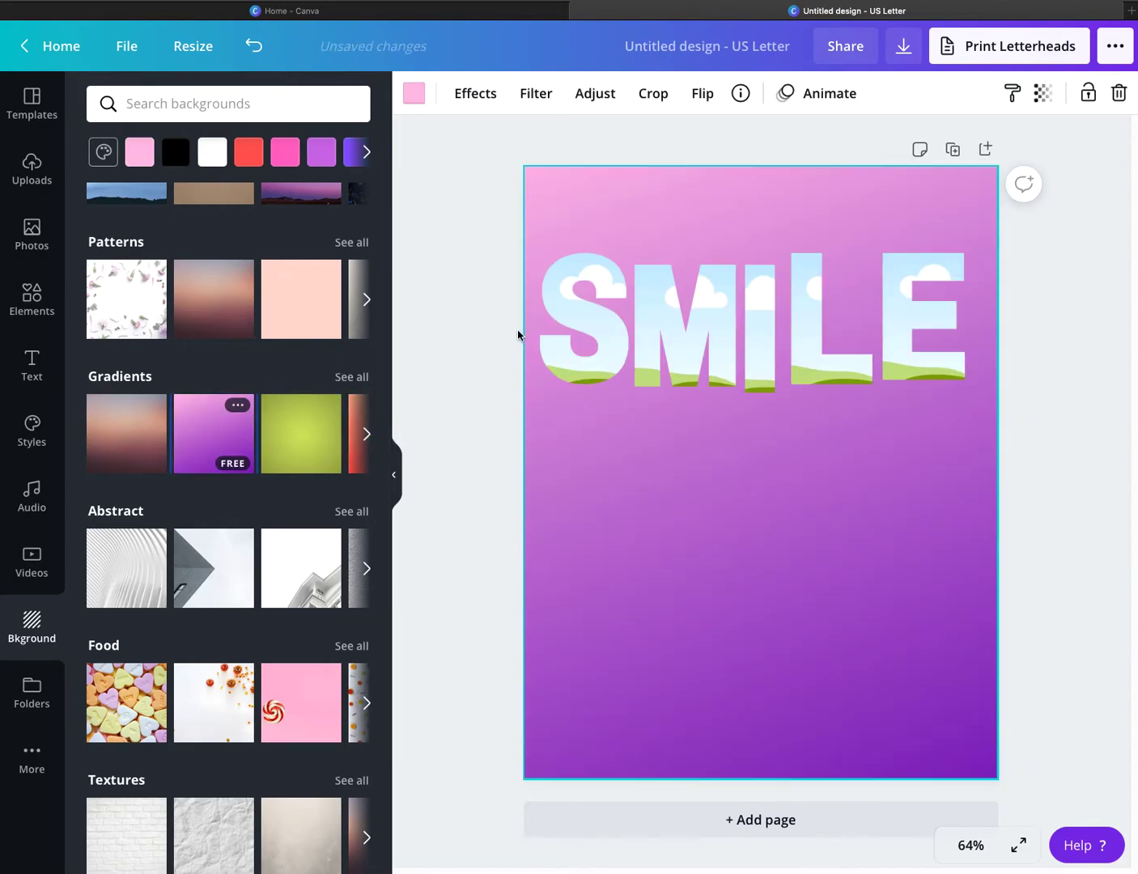
click(253, 47)
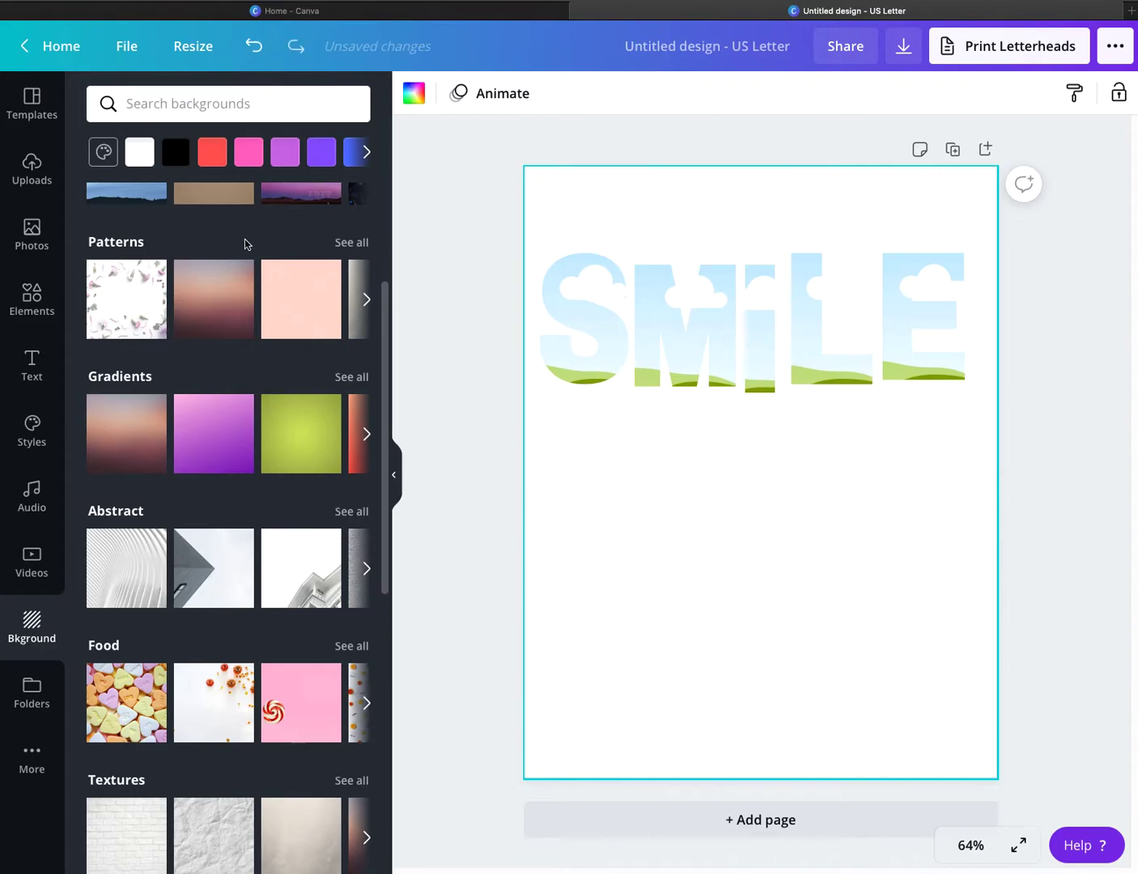
Try the blue Nature background, undo it, and return to the stock photos
scroll(346, 451, down, 5)
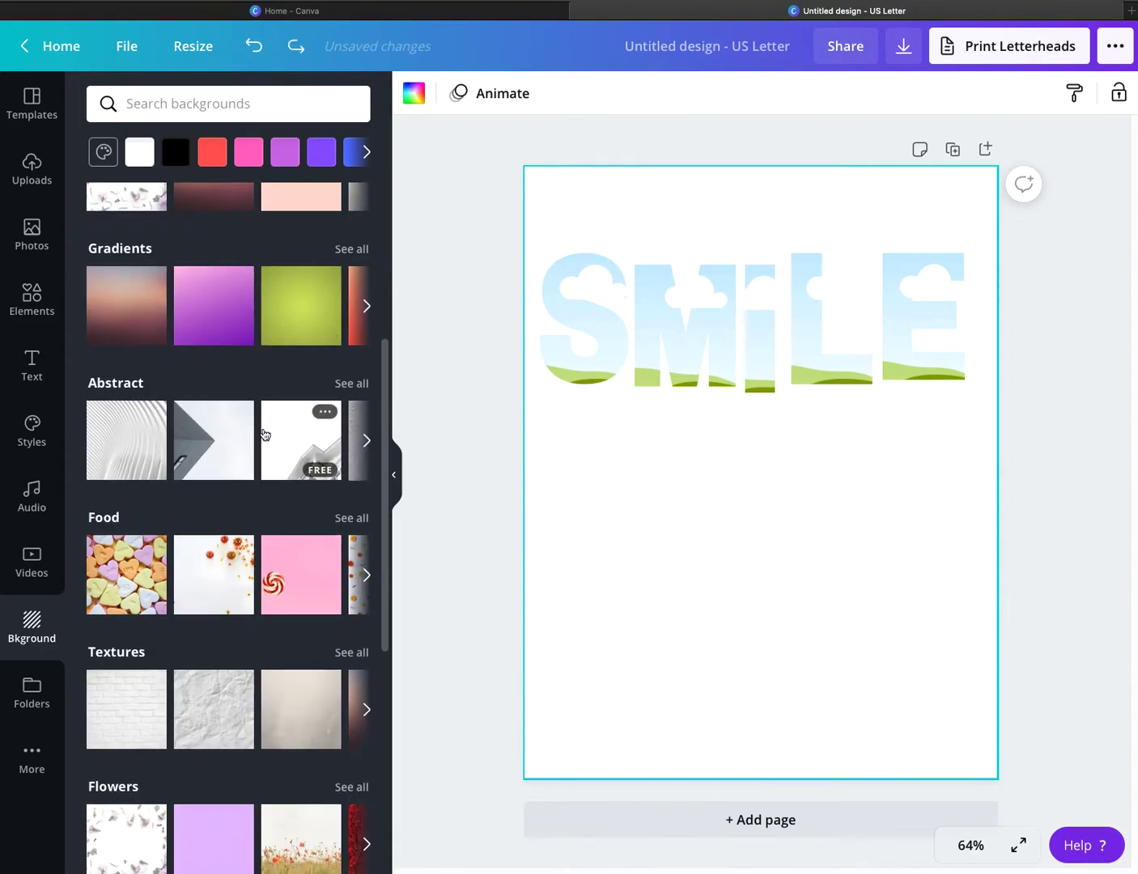
scroll(263, 436, down, 8)
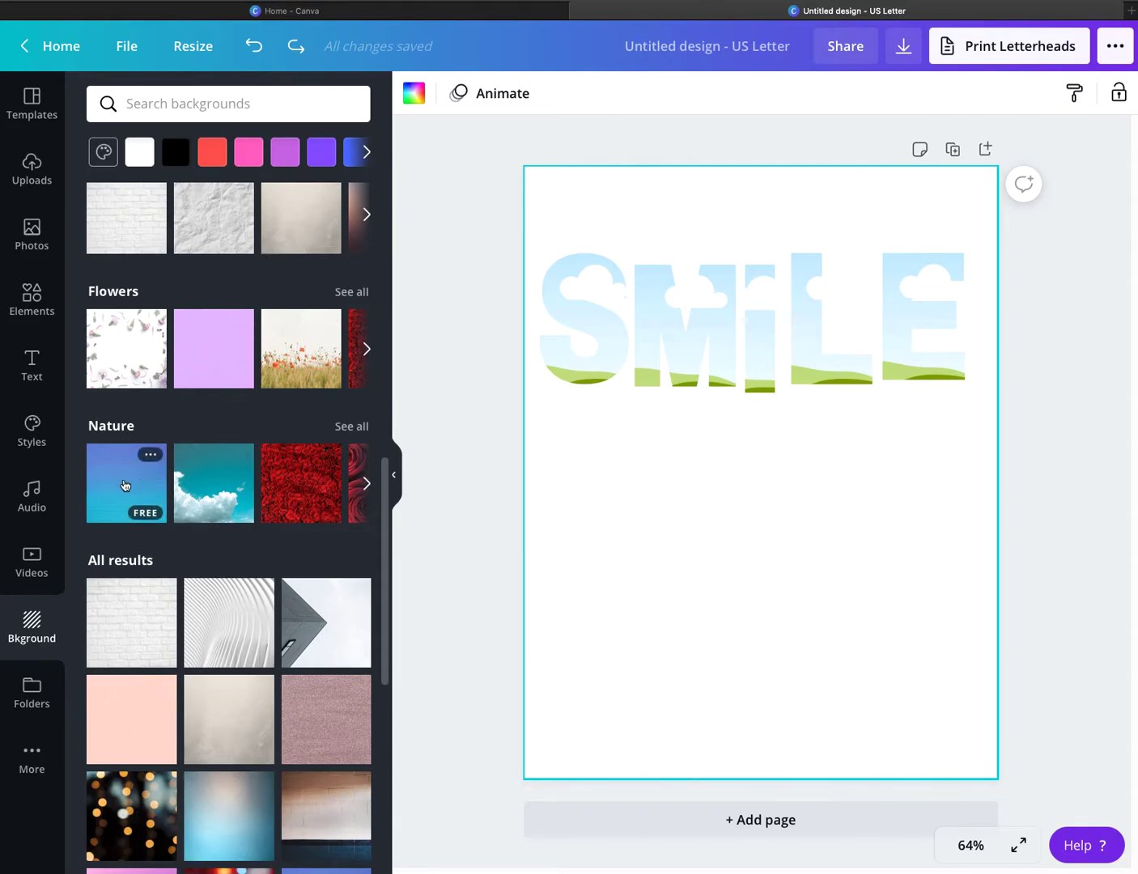
drag(130, 477, 600, 320)
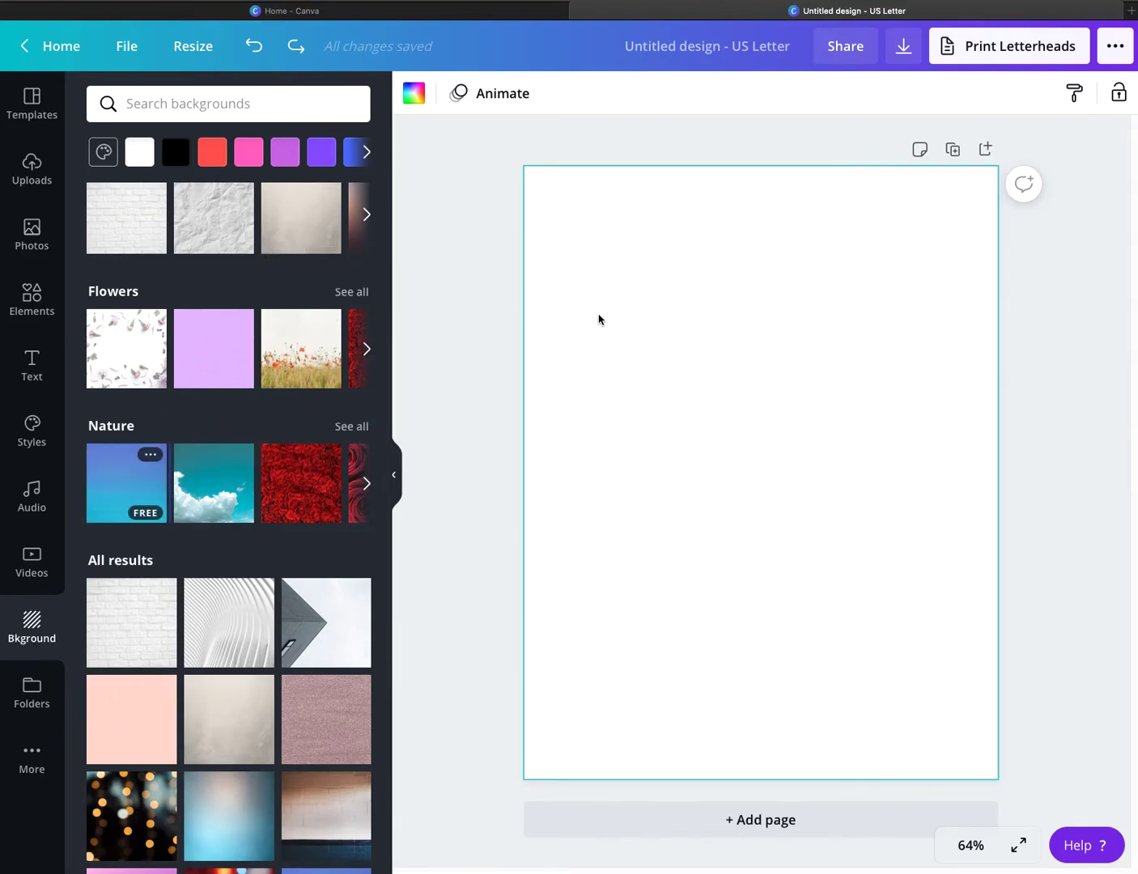
click(252, 46)
click(31, 235)
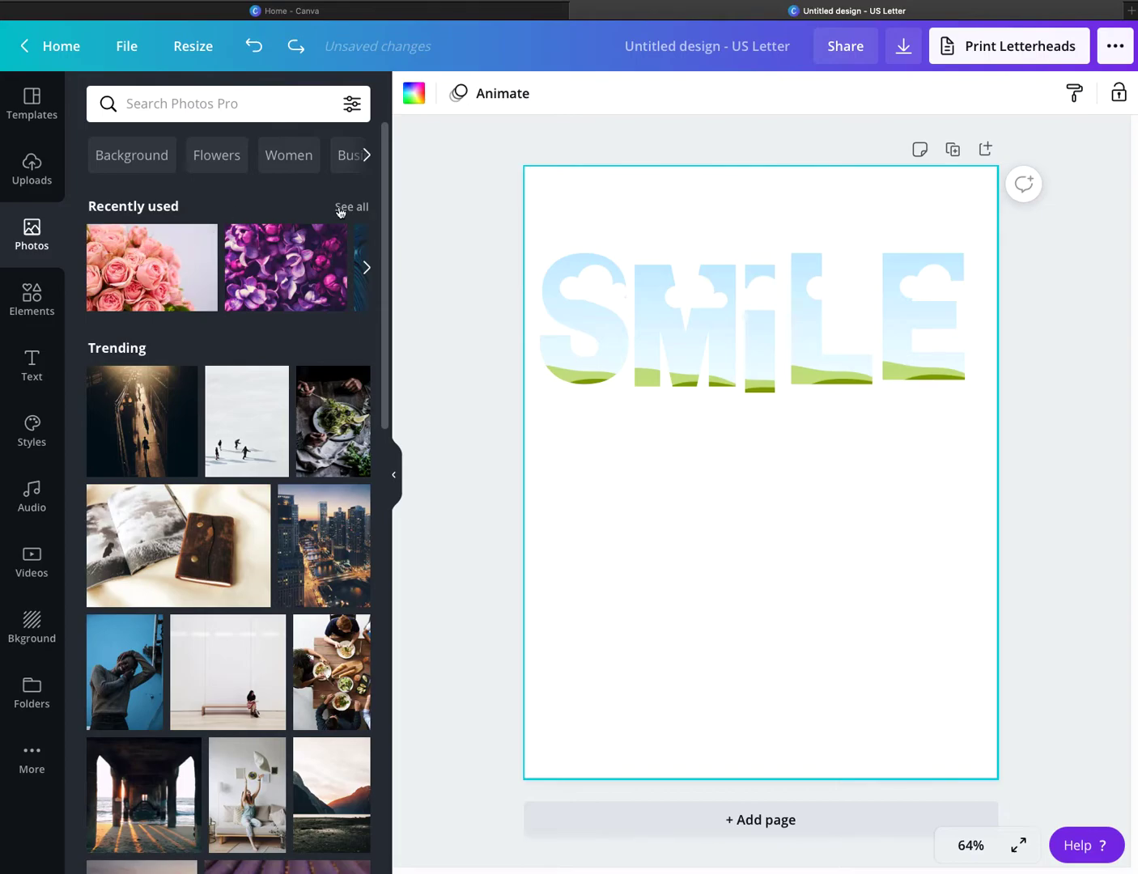
Search photos for FLOWERS and drop the peach rose photo into the S frame
scroll(206, 185, down, 3)
click(186, 107)
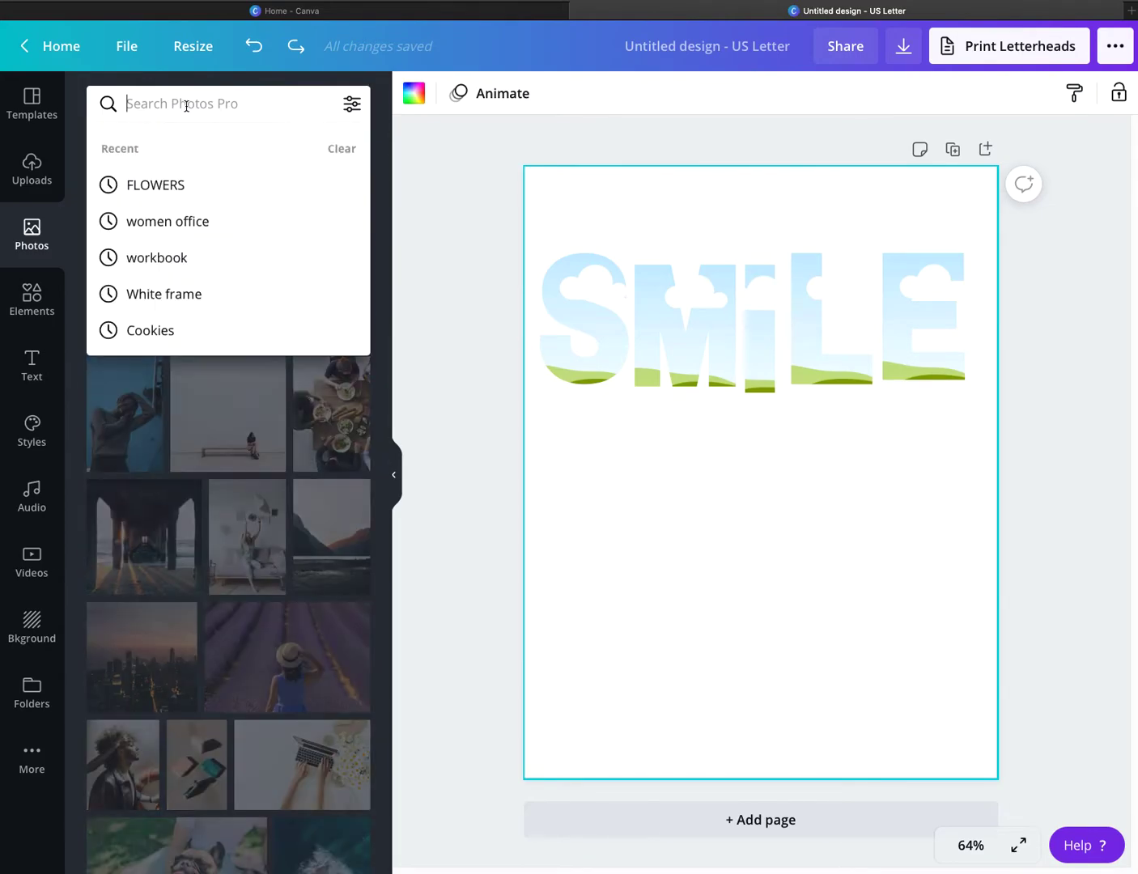
text(FLLOWERS)
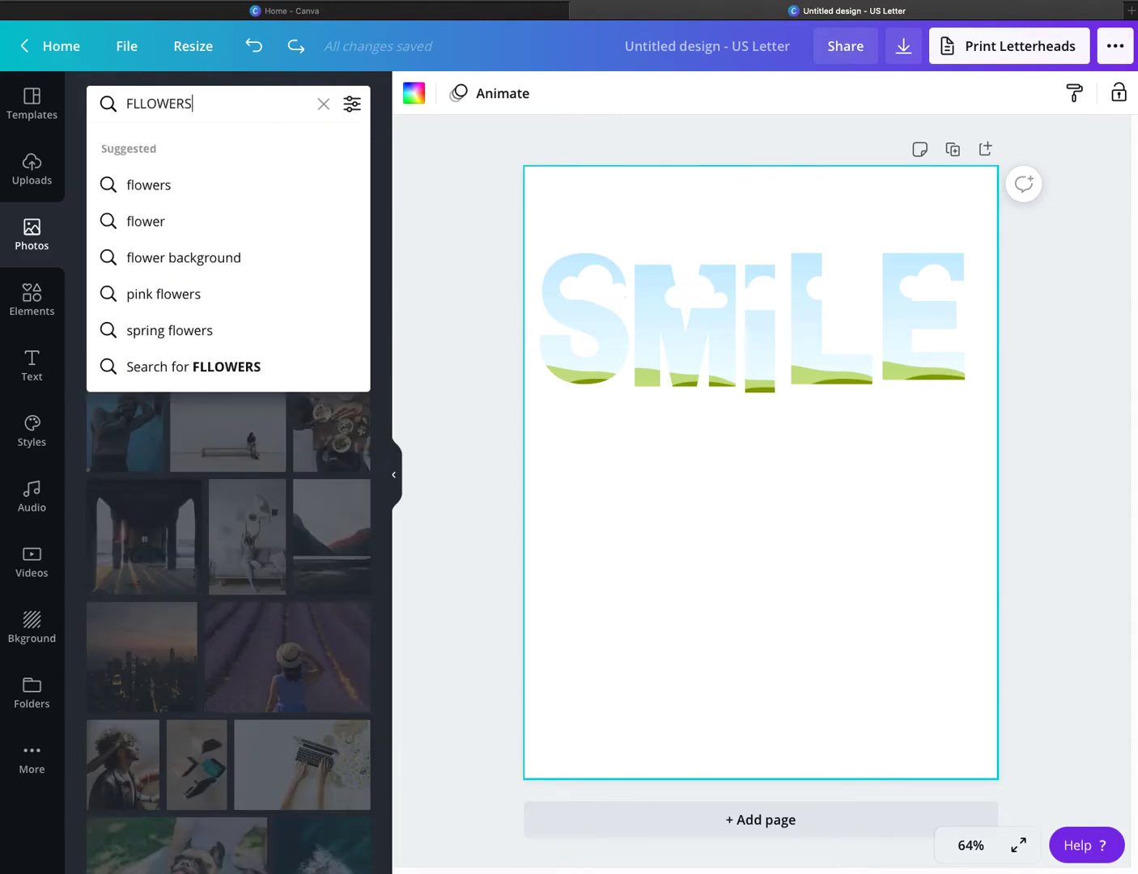
key(BackSpace)
key(BackSpace)
key(BackSpace)
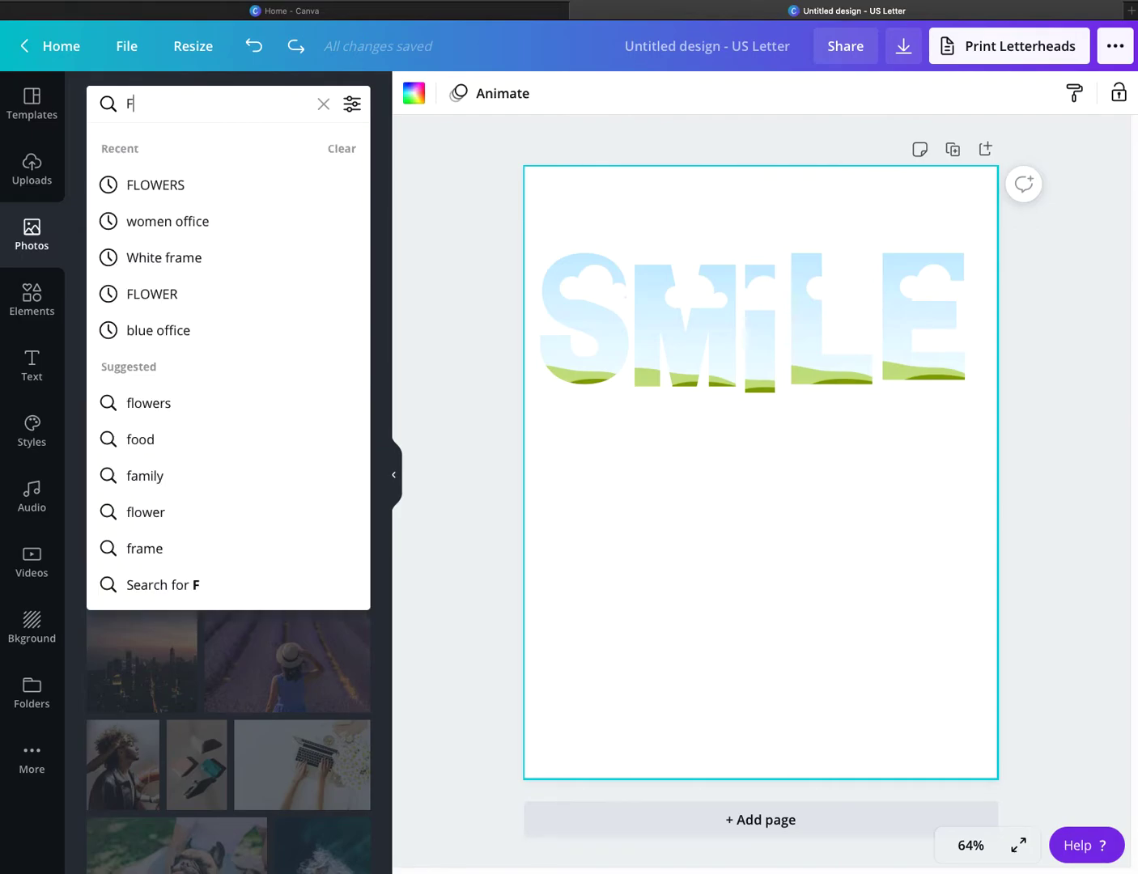
click(158, 183)
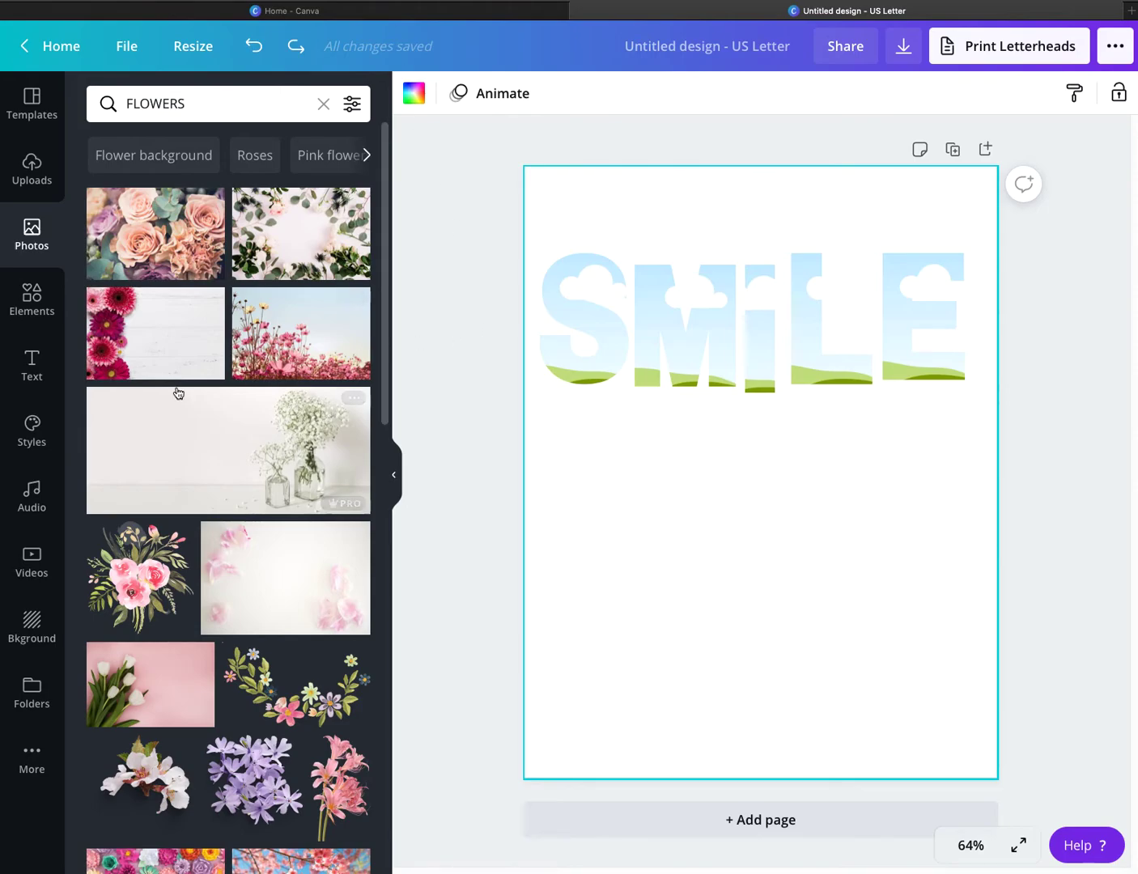
drag(135, 246, 584, 331)
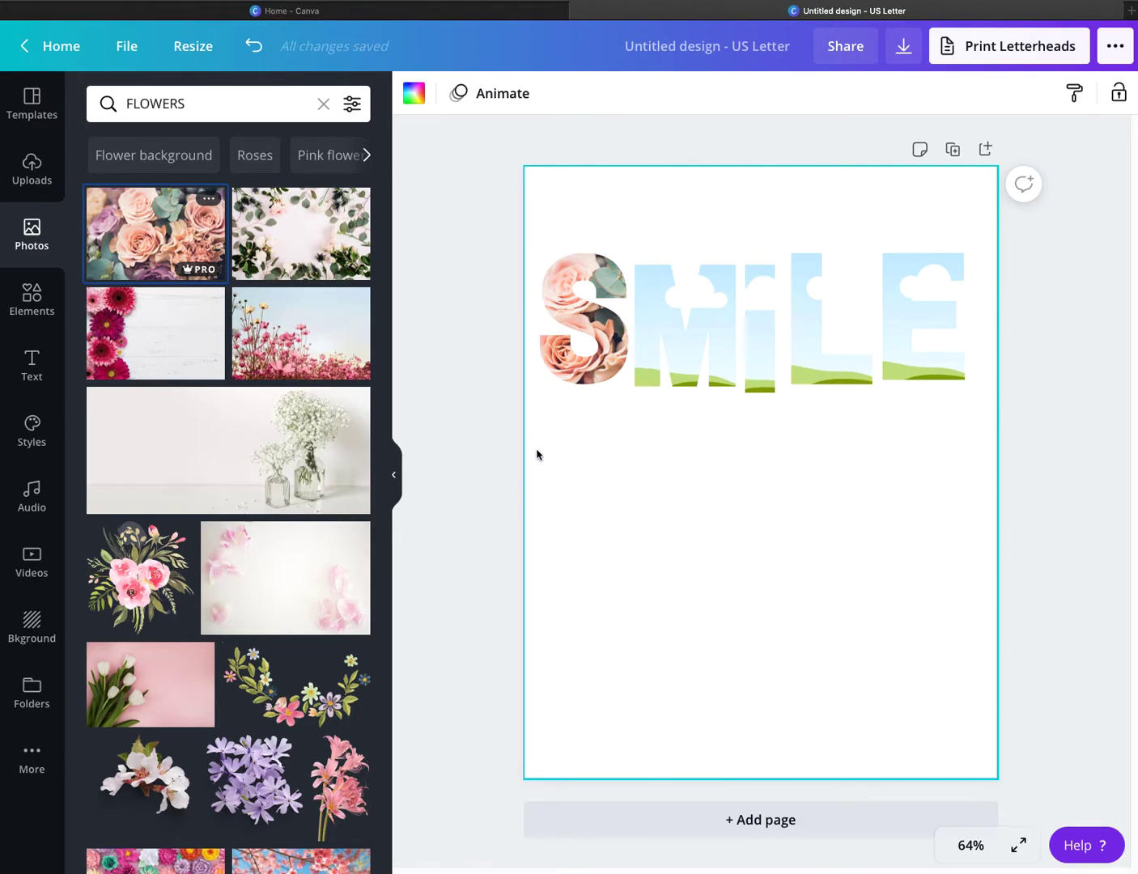
Fill the M, I, L and E frames with the same rose photo
scroll(320, 498, down, 5)
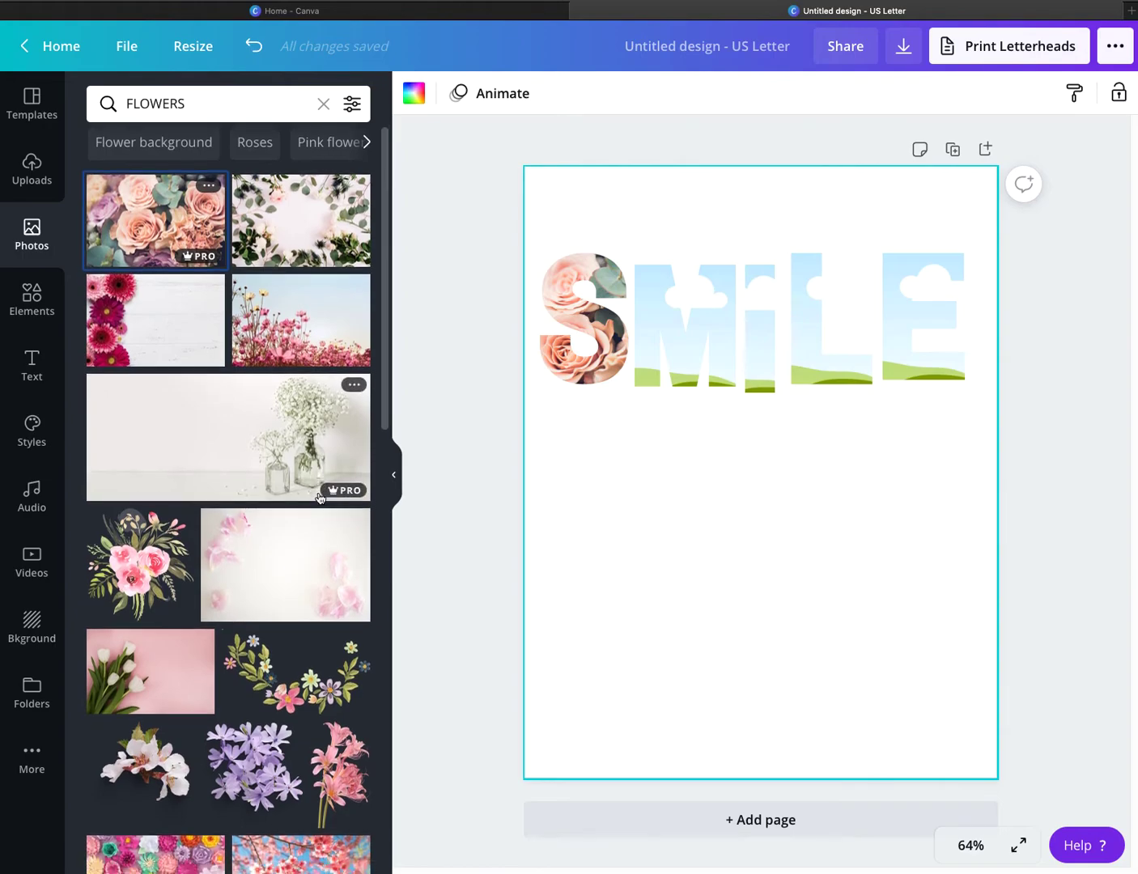
scroll(320, 498, down, 10)
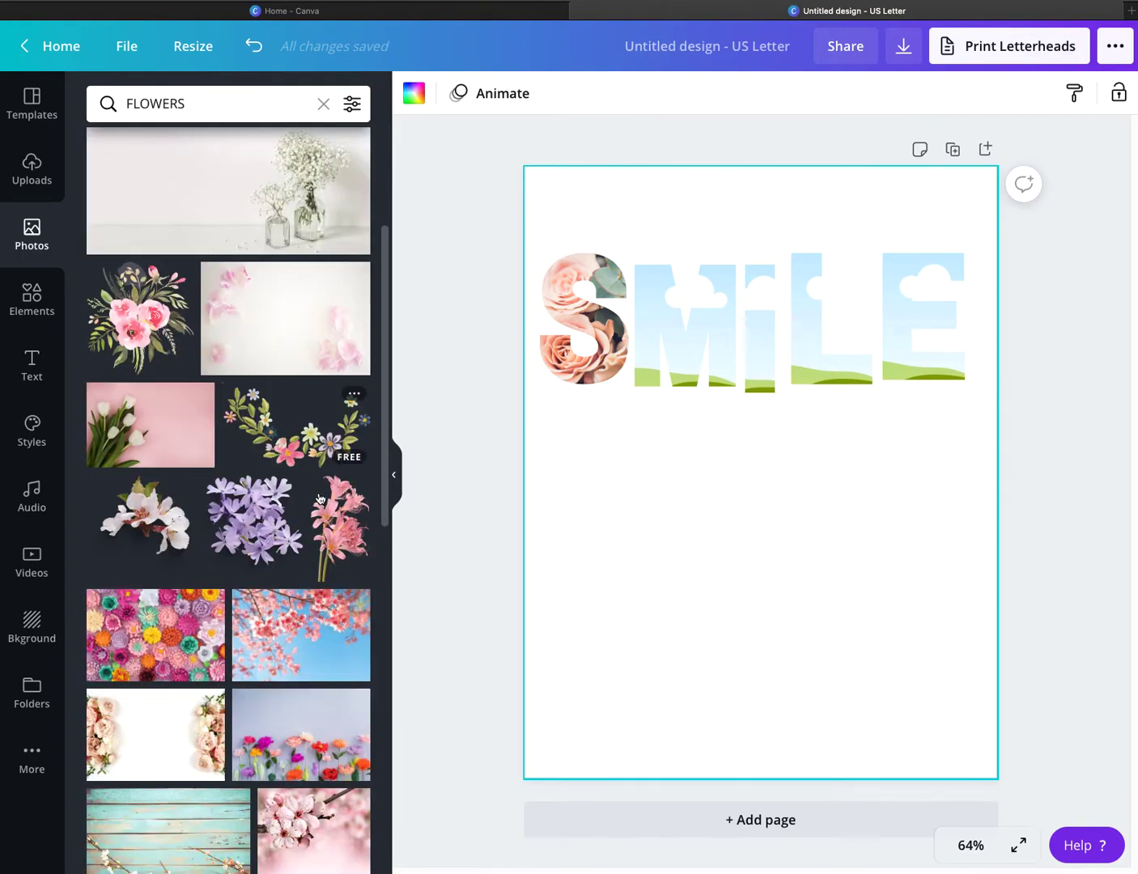
scroll(320, 498, up, 14)
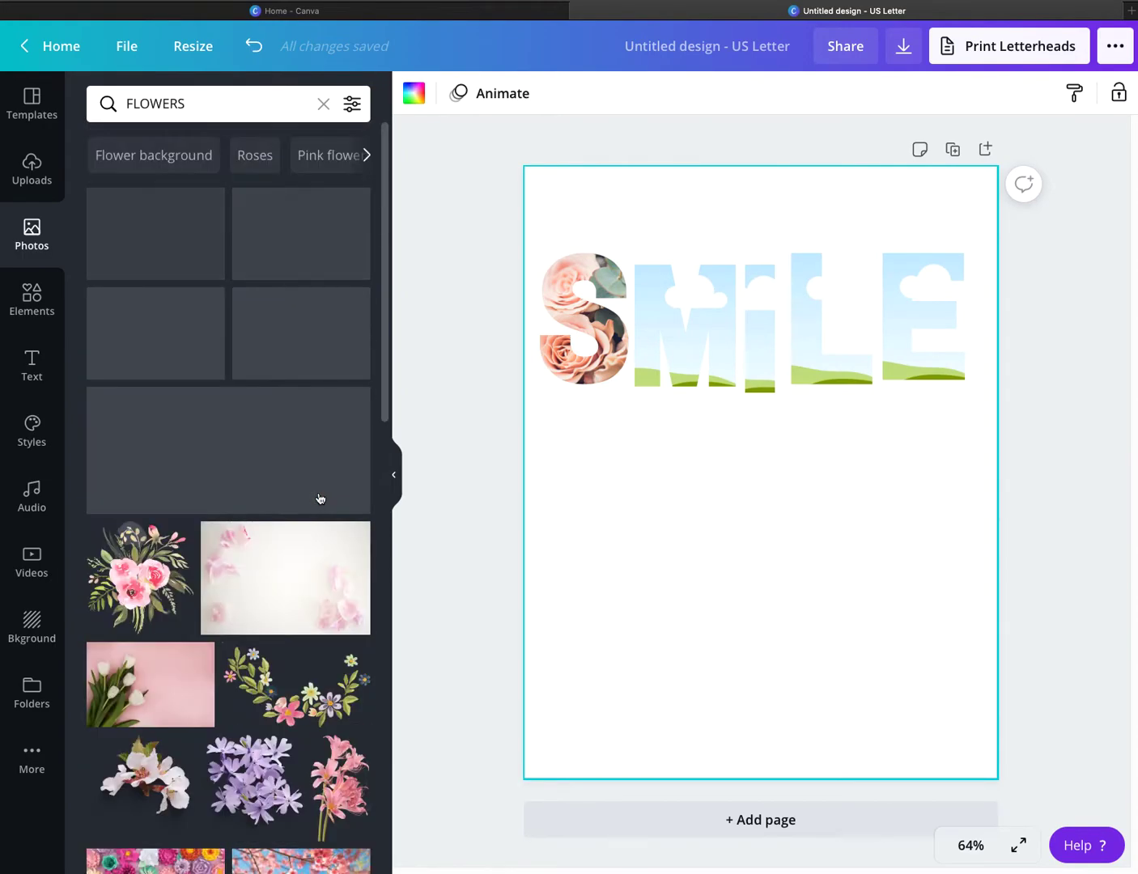
drag(157, 239, 688, 324)
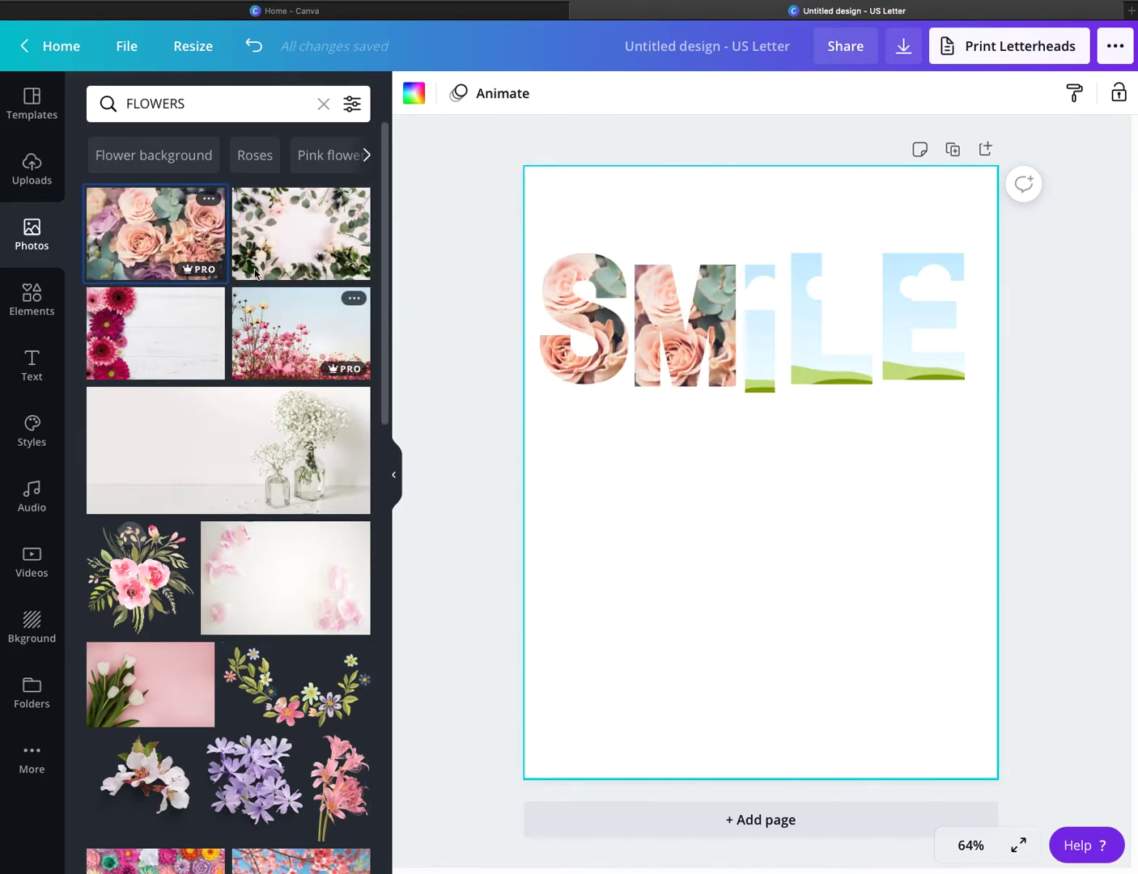
drag(177, 237, 761, 332)
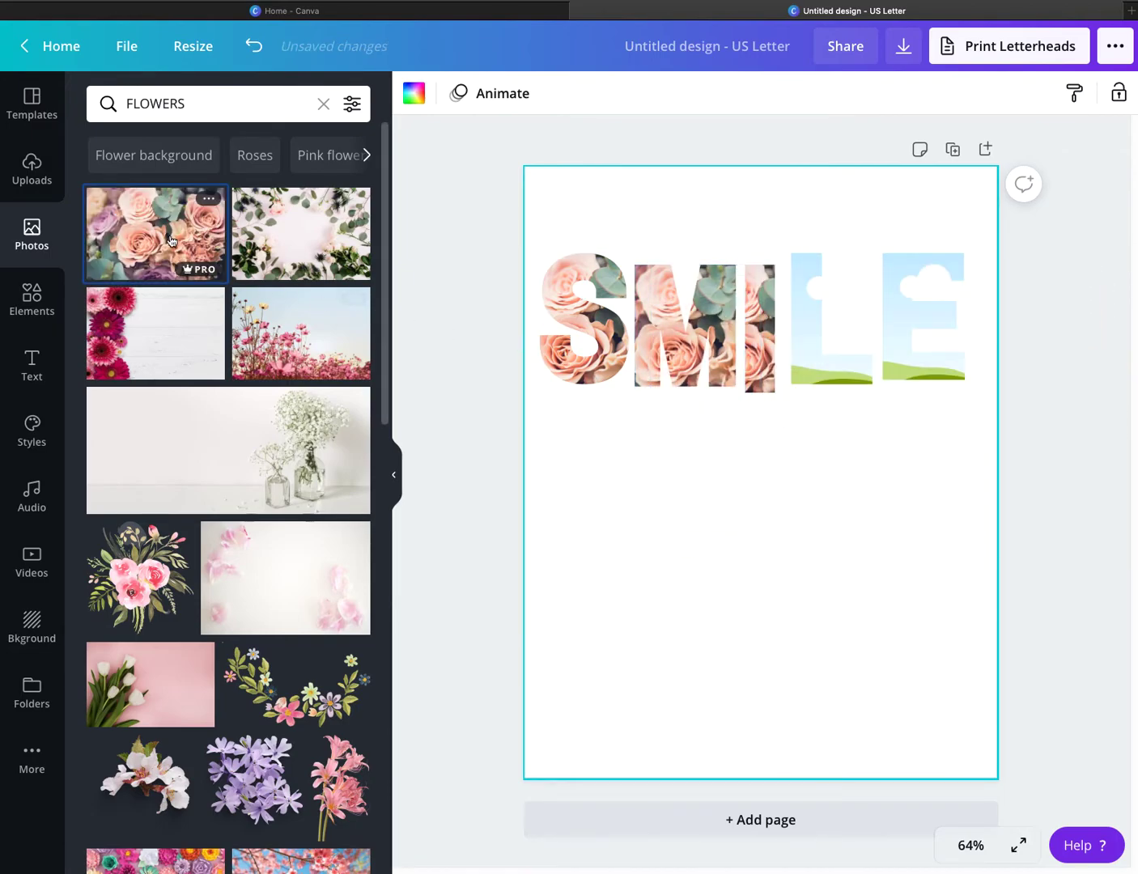
drag(213, 255, 799, 307)
drag(126, 230, 922, 308)
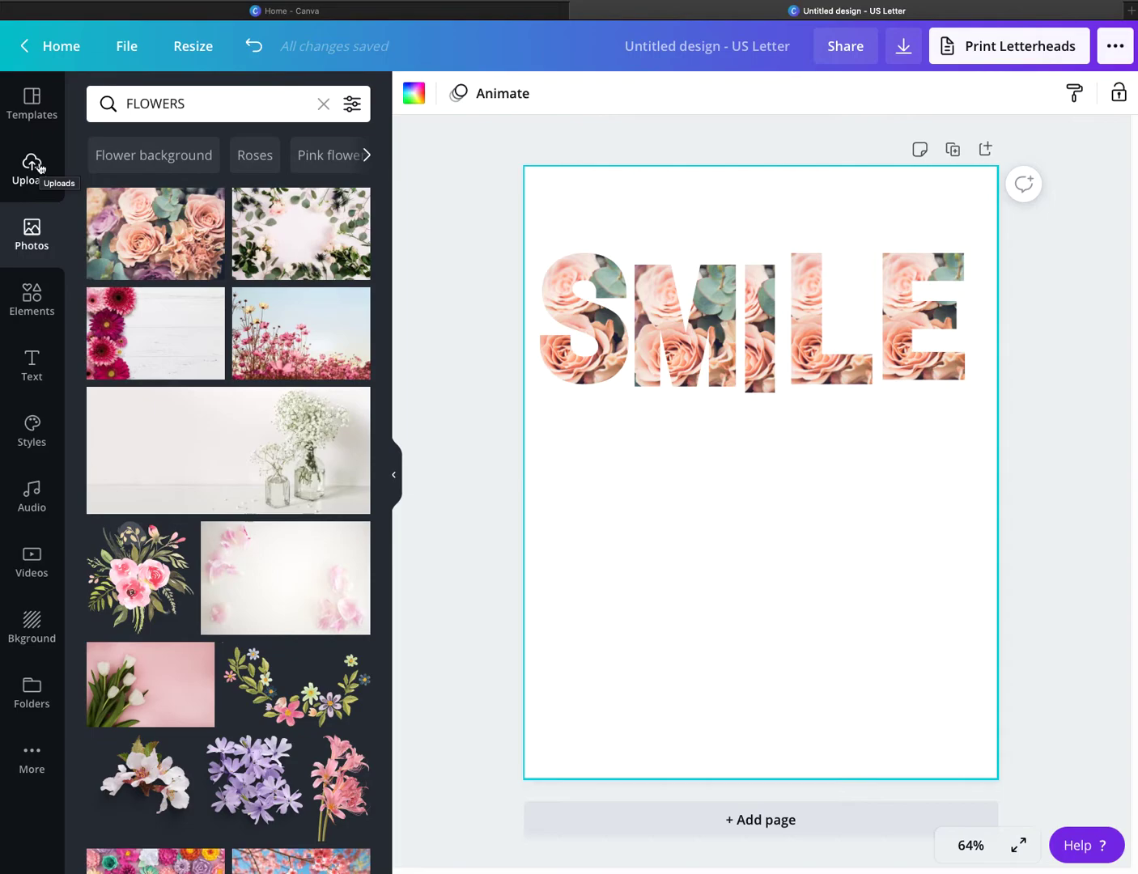
Add a Y letter frame from Frames, shrink it and place it below SMILE on the left
click(28, 298)
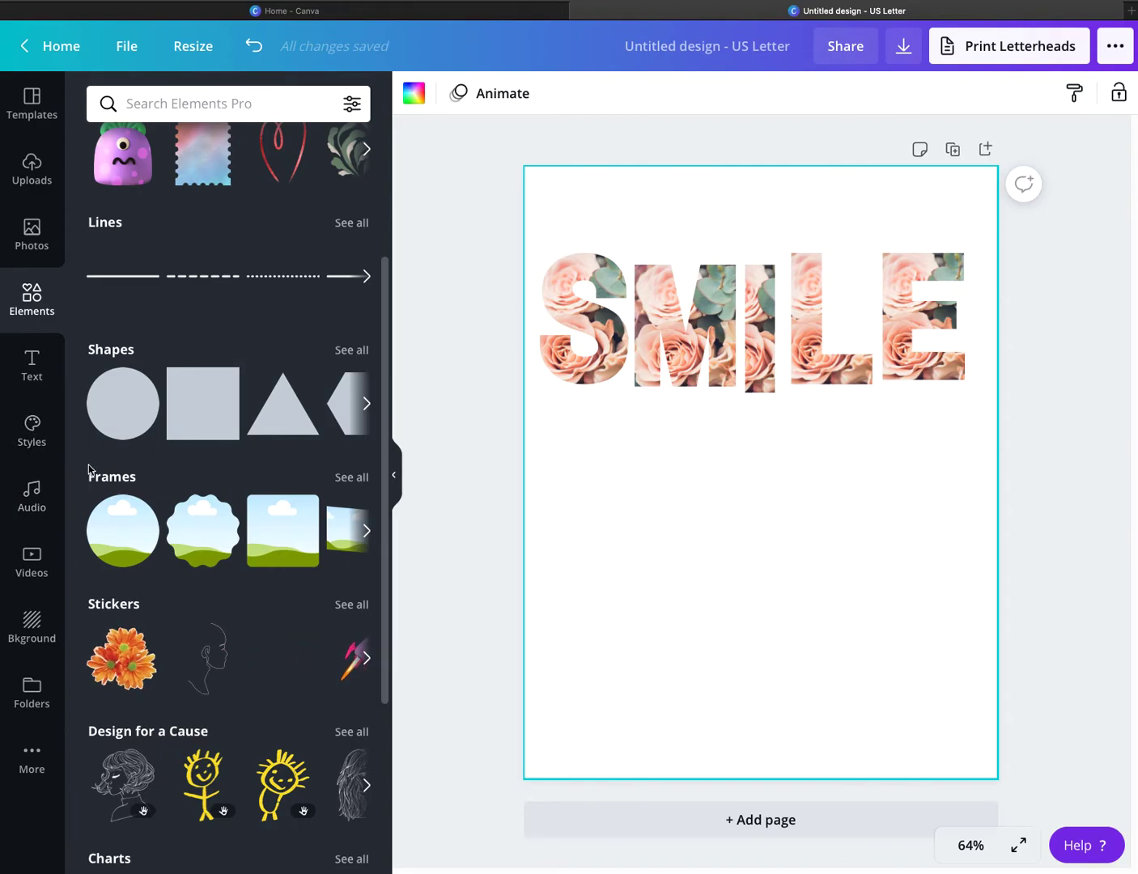
click(350, 478)
scroll(223, 473, down, 10)
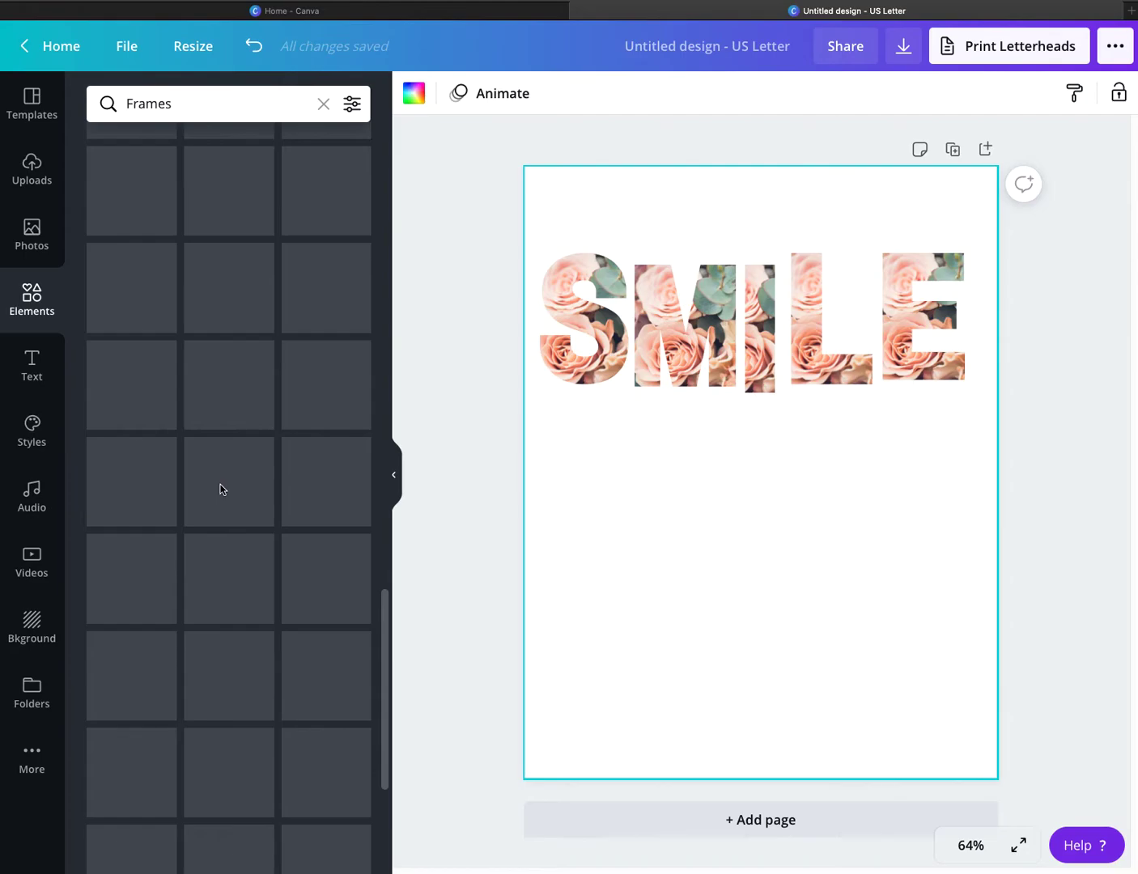
scroll(272, 484, down, 3)
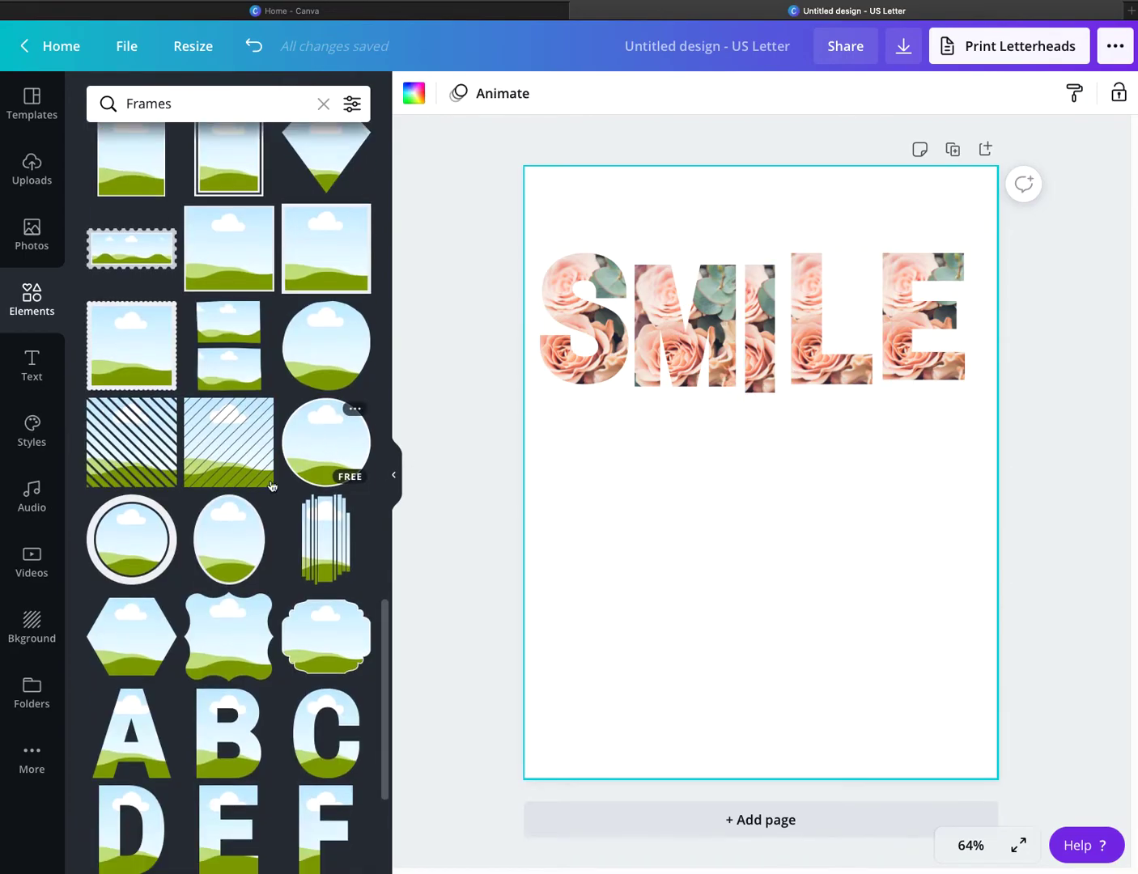
scroll(271, 485, down, 10)
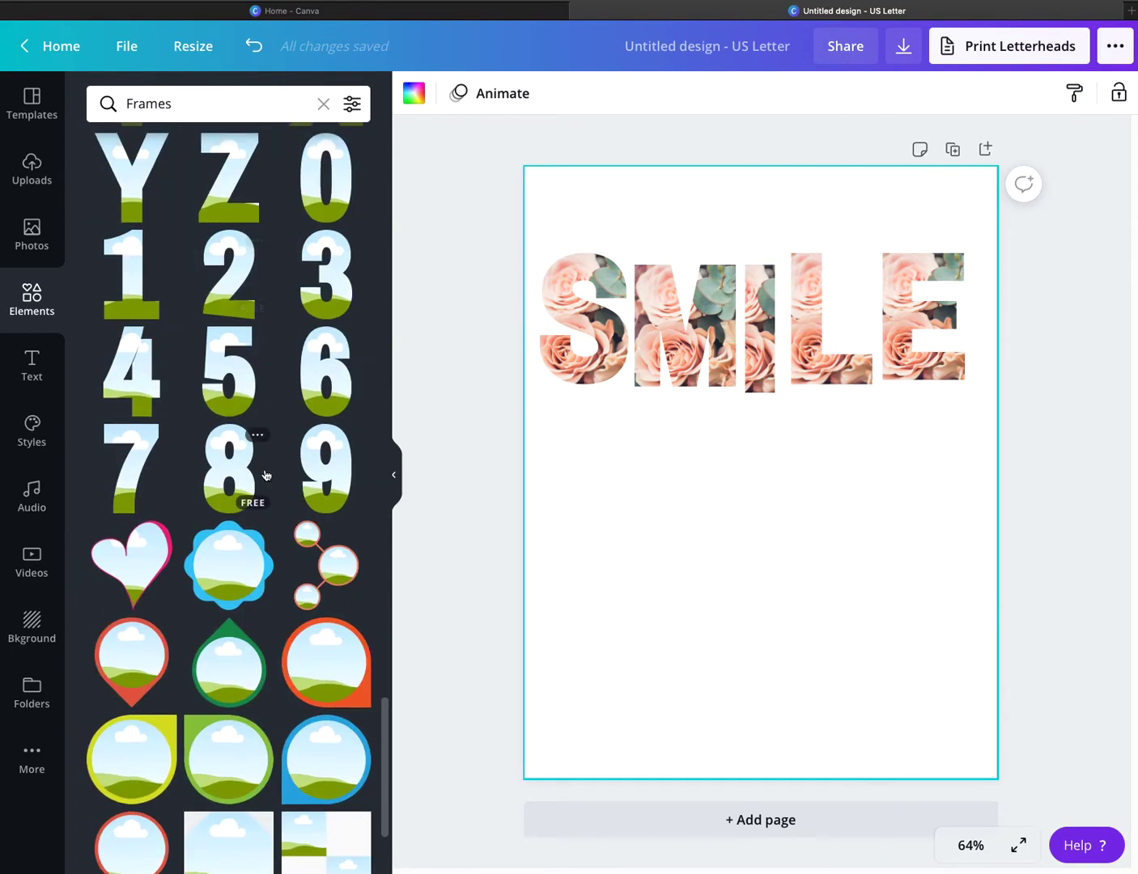
scroll(262, 470, up, 3)
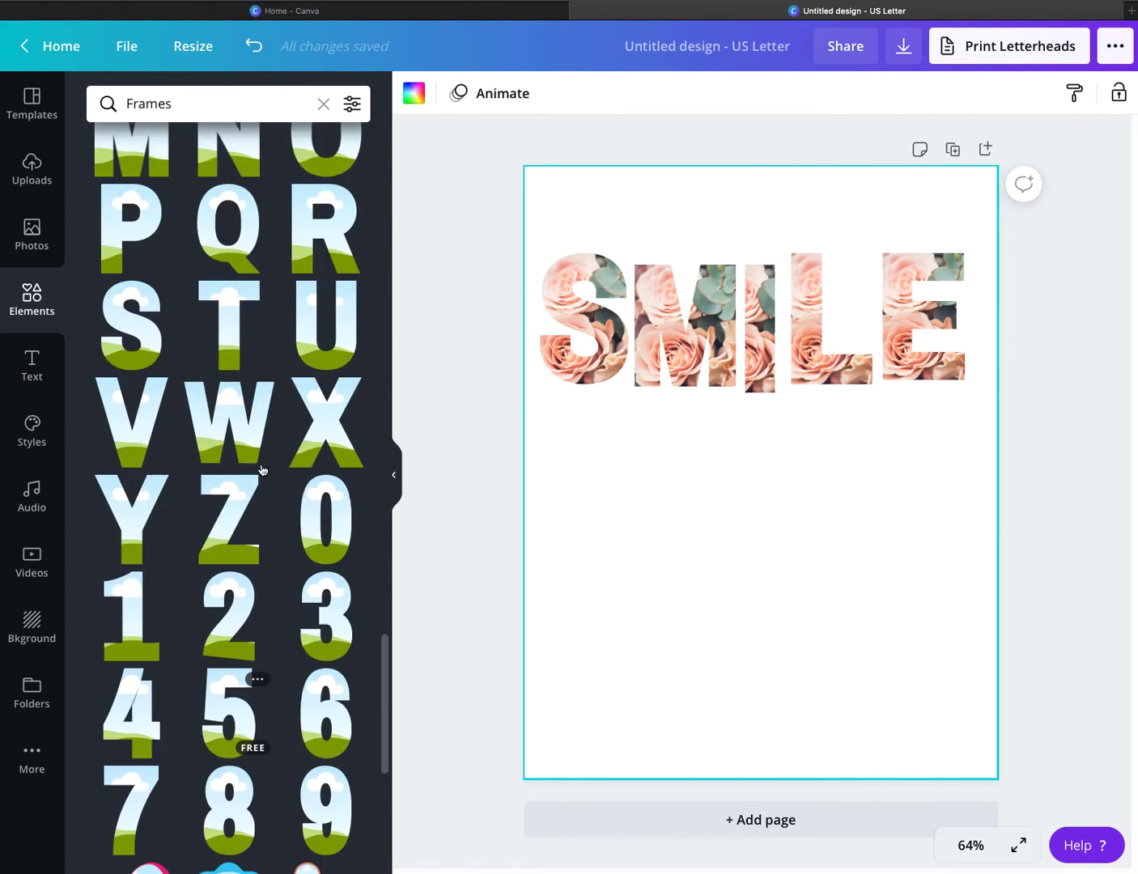
click(123, 520)
drag(894, 632, 776, 491)
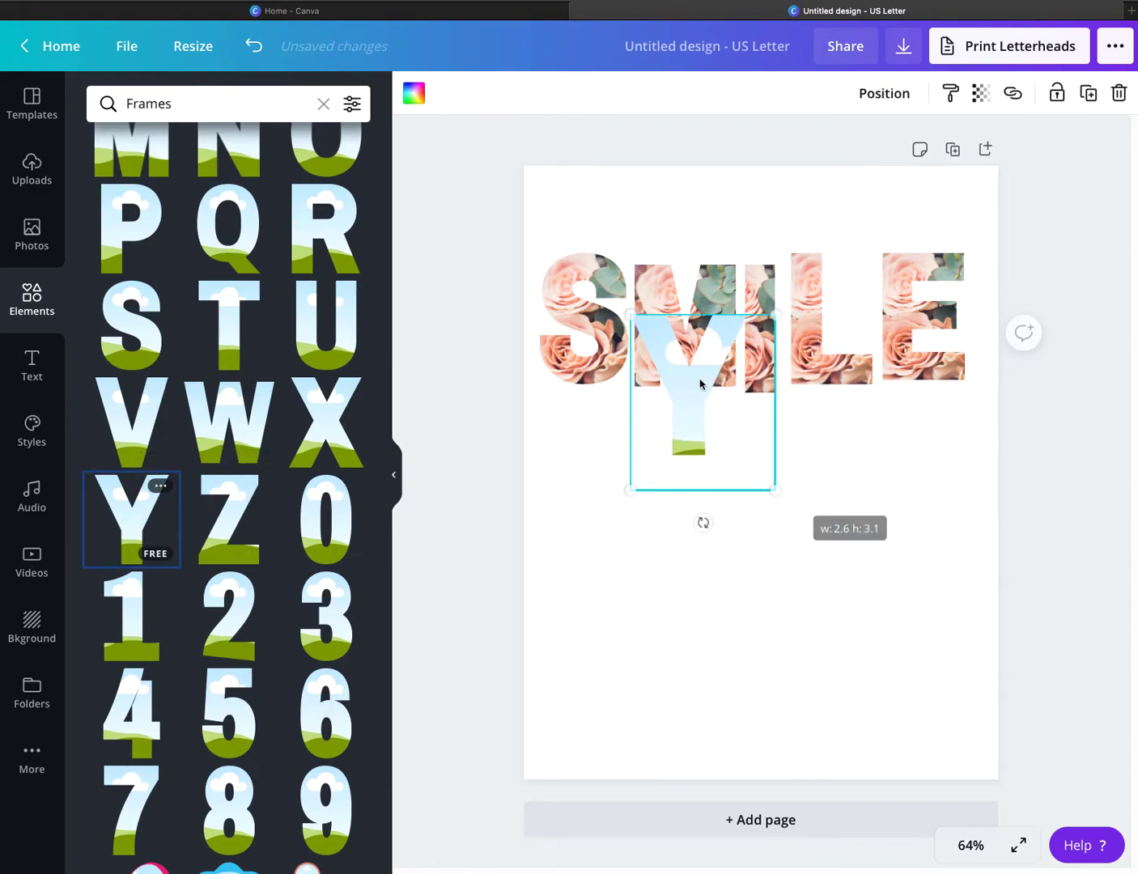
drag(673, 438, 628, 504)
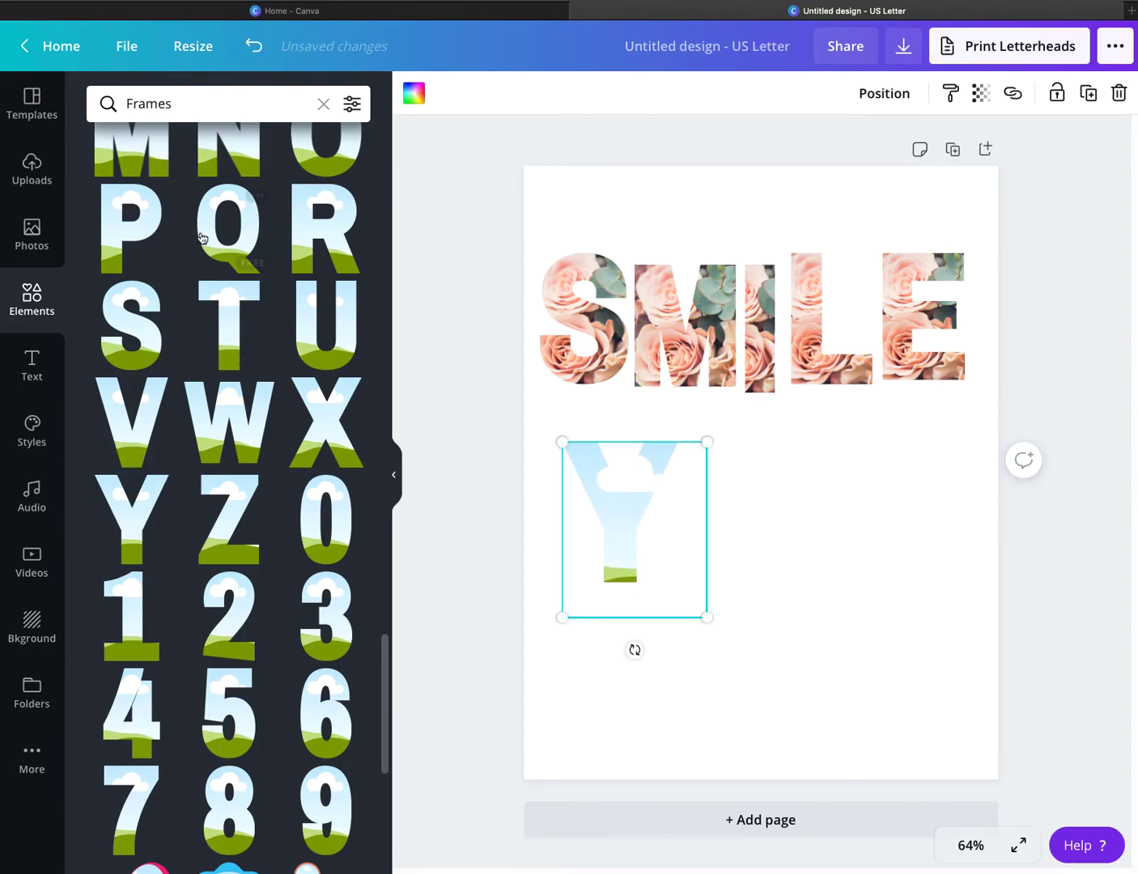
Add O and U letter frames, resize them and line them up beside the Y
scroll(279, 363, up, 1)
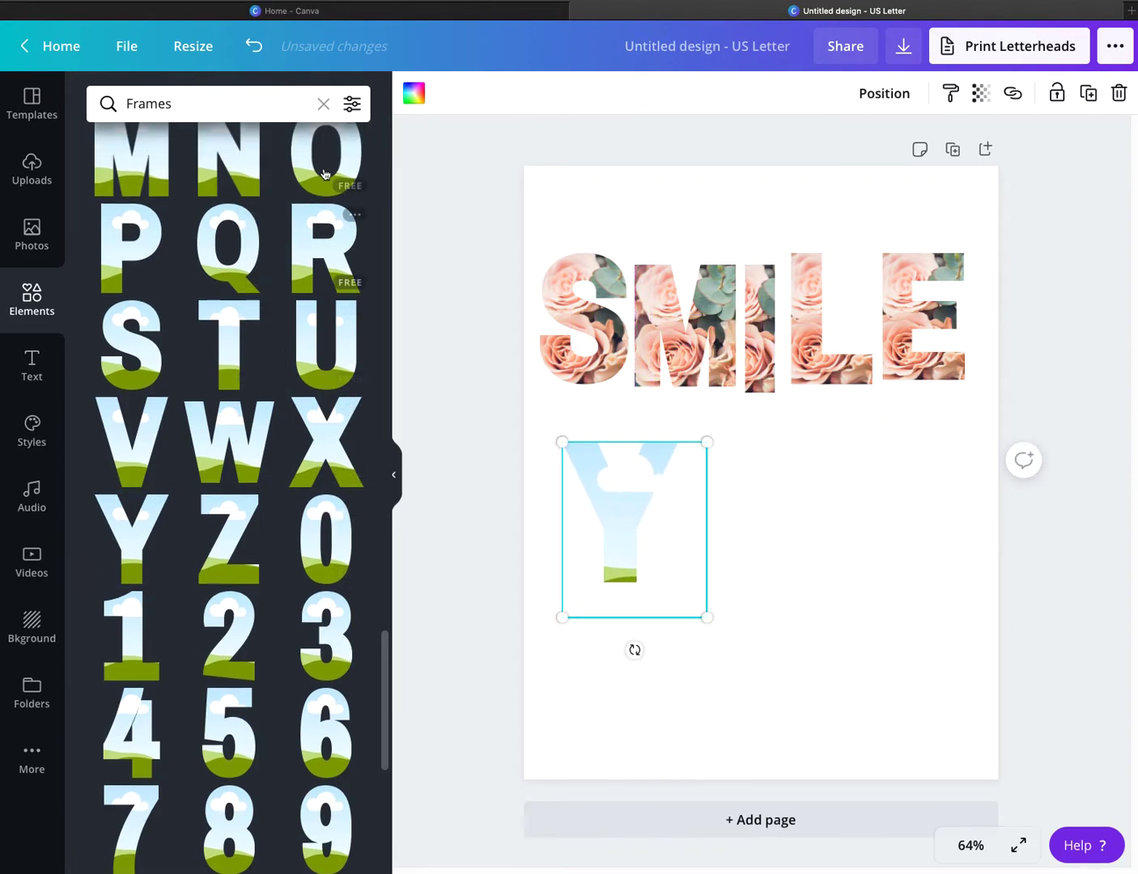
click(323, 158)
drag(893, 636, 765, 468)
drag(709, 420, 766, 550)
click(341, 377)
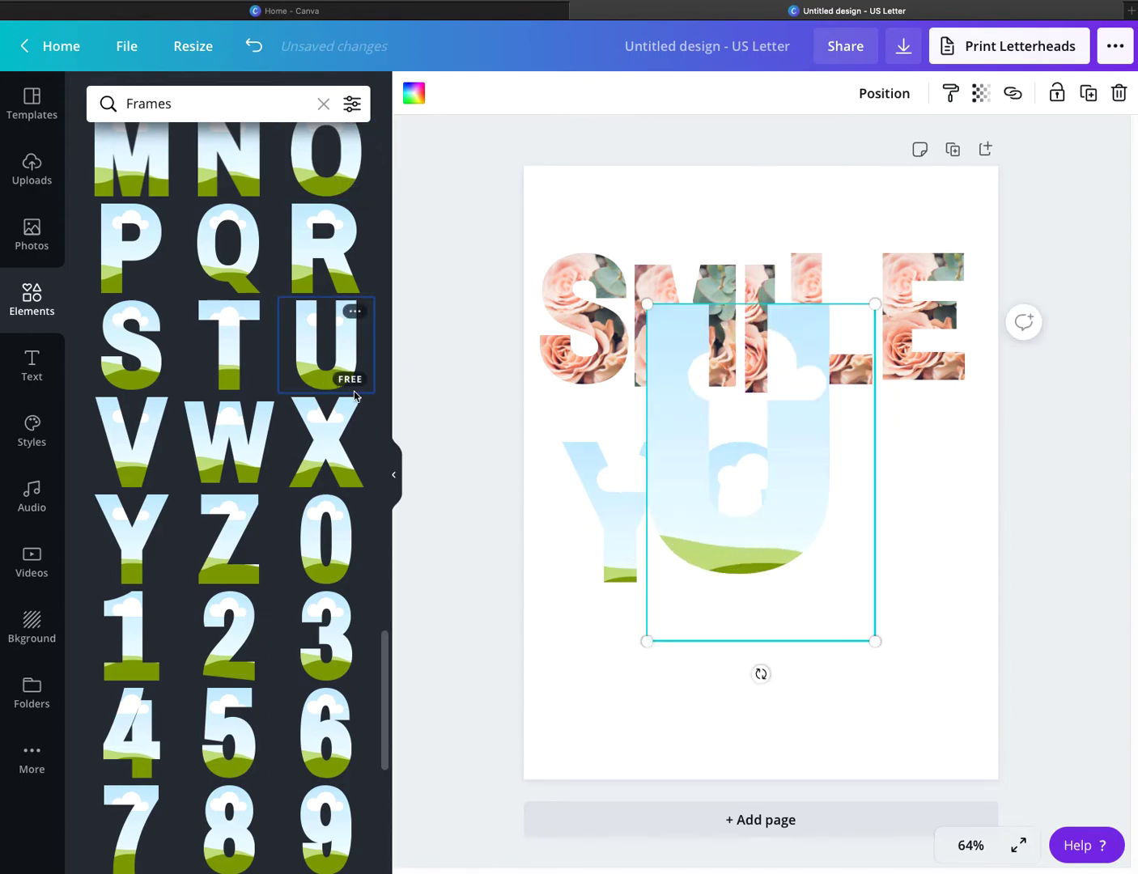
drag(646, 305, 784, 442)
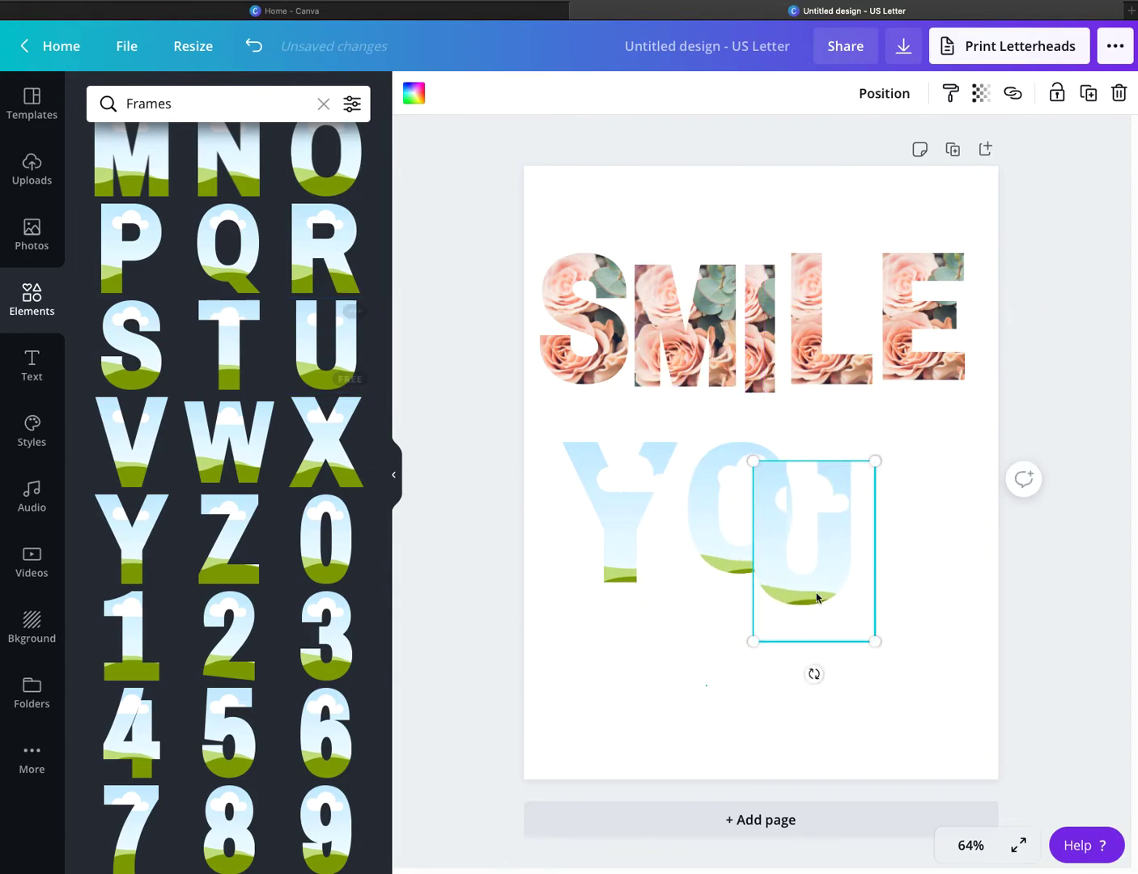
drag(857, 572, 861, 544)
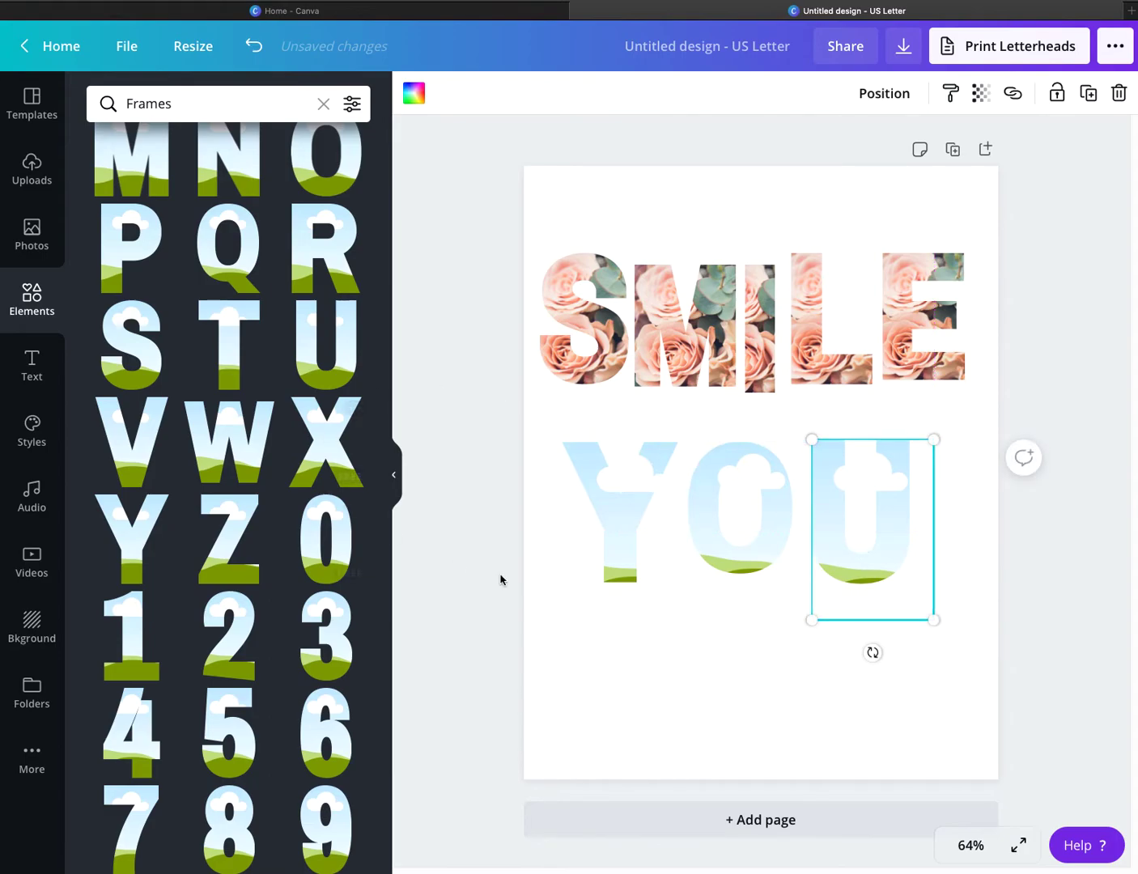
click(692, 711)
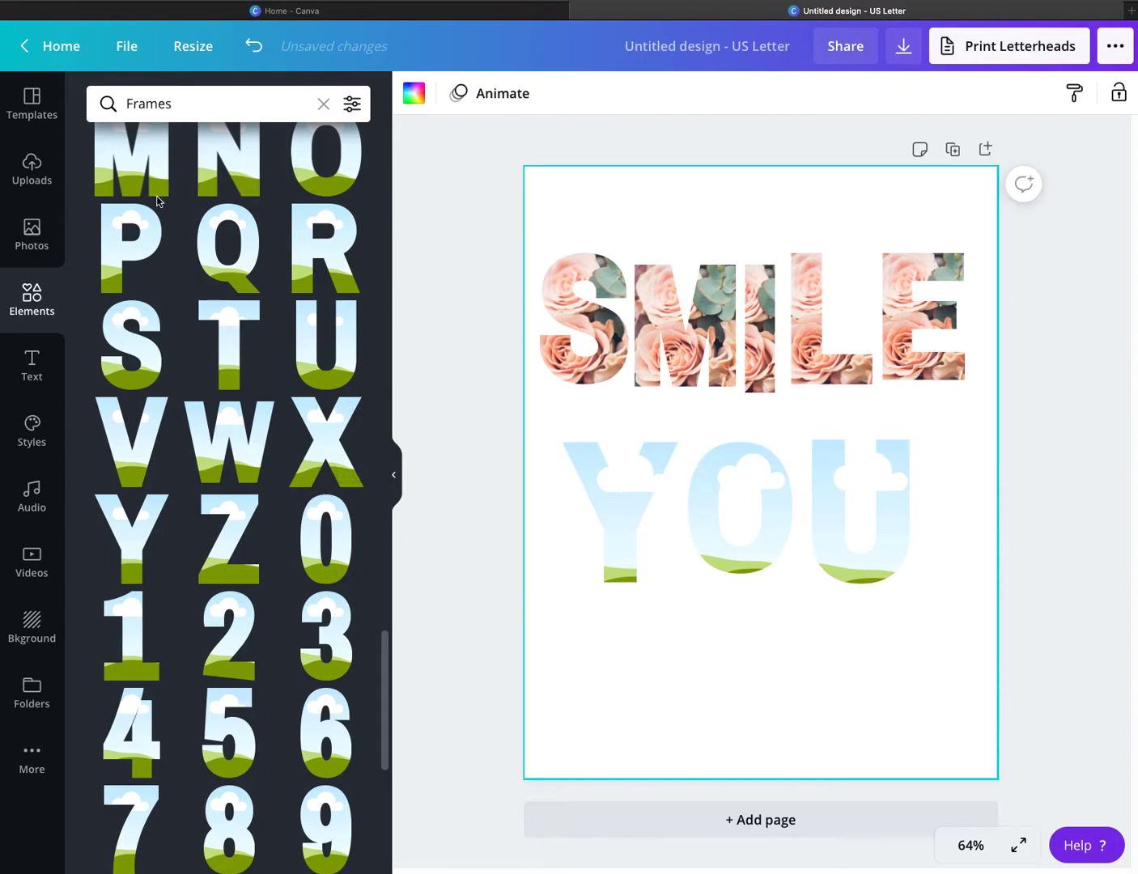
Clear the Frames search and open the Bkground library
click(324, 105)
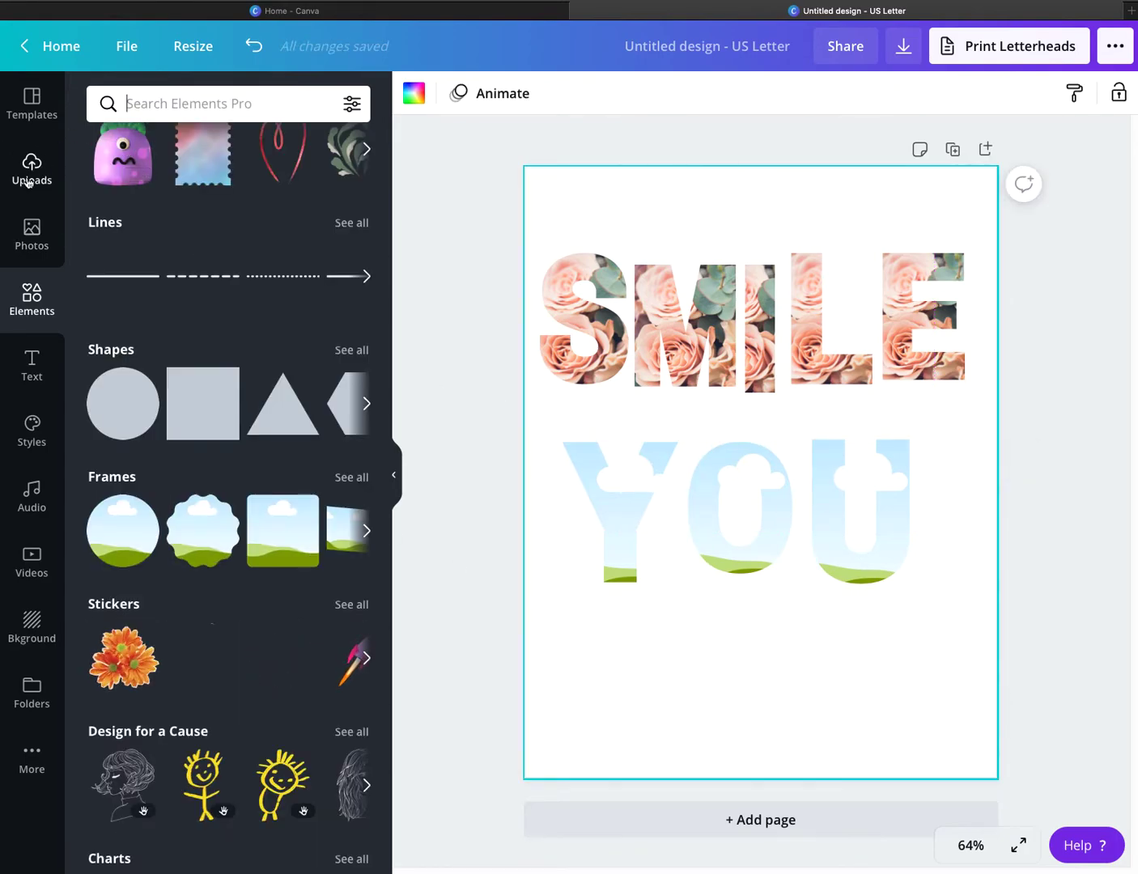
click(32, 235)
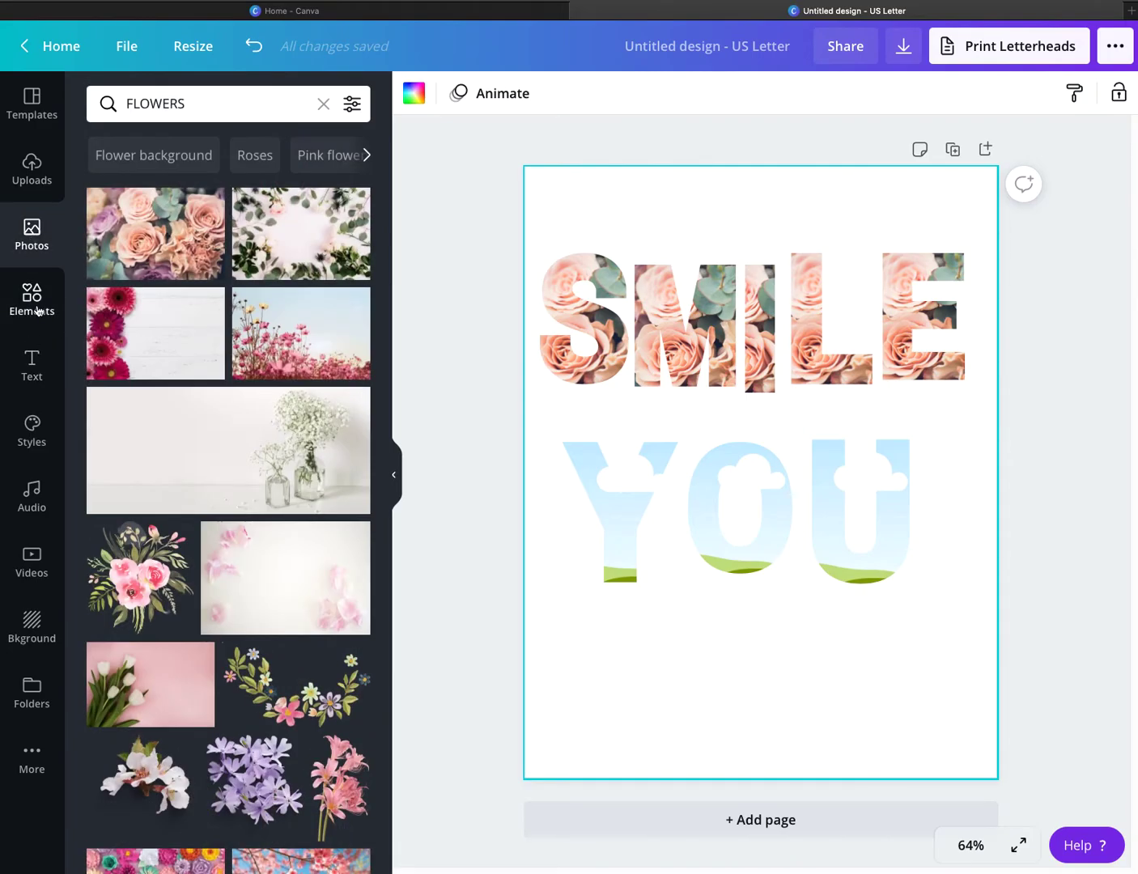
click(35, 303)
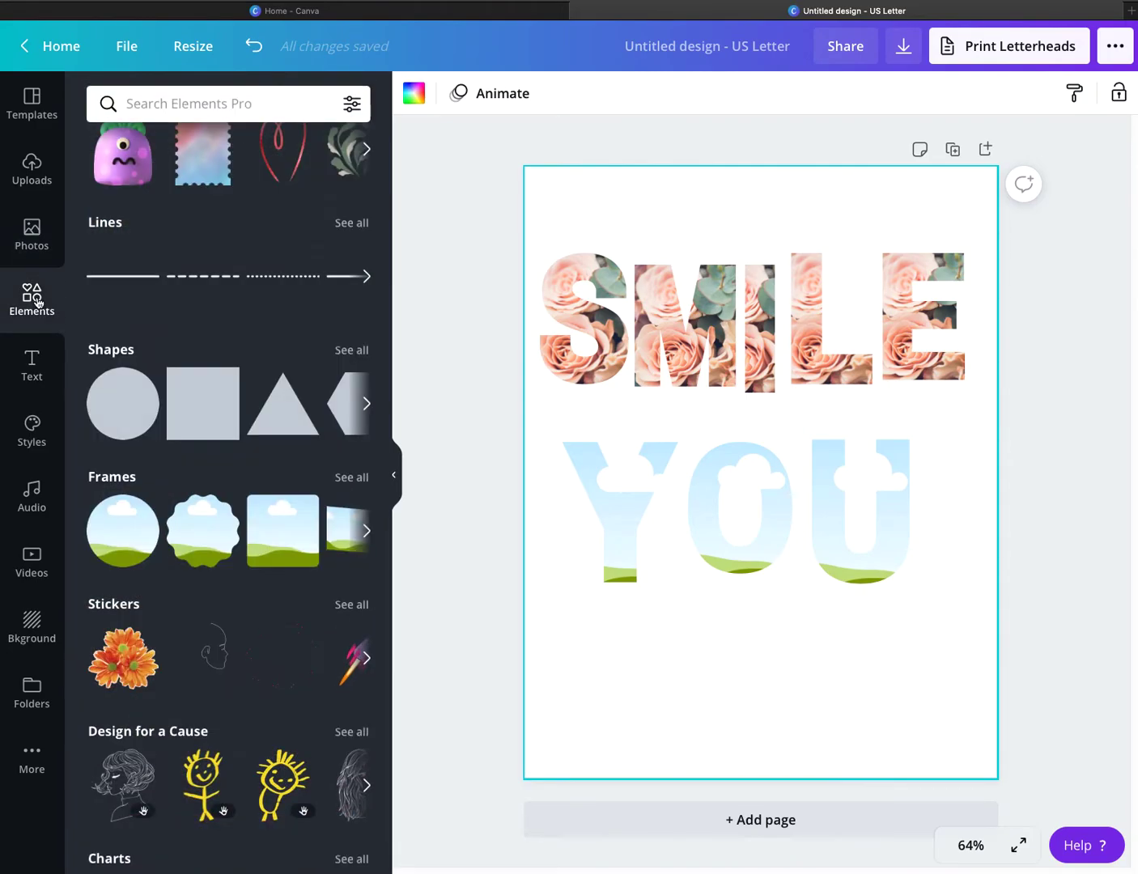
click(34, 624)
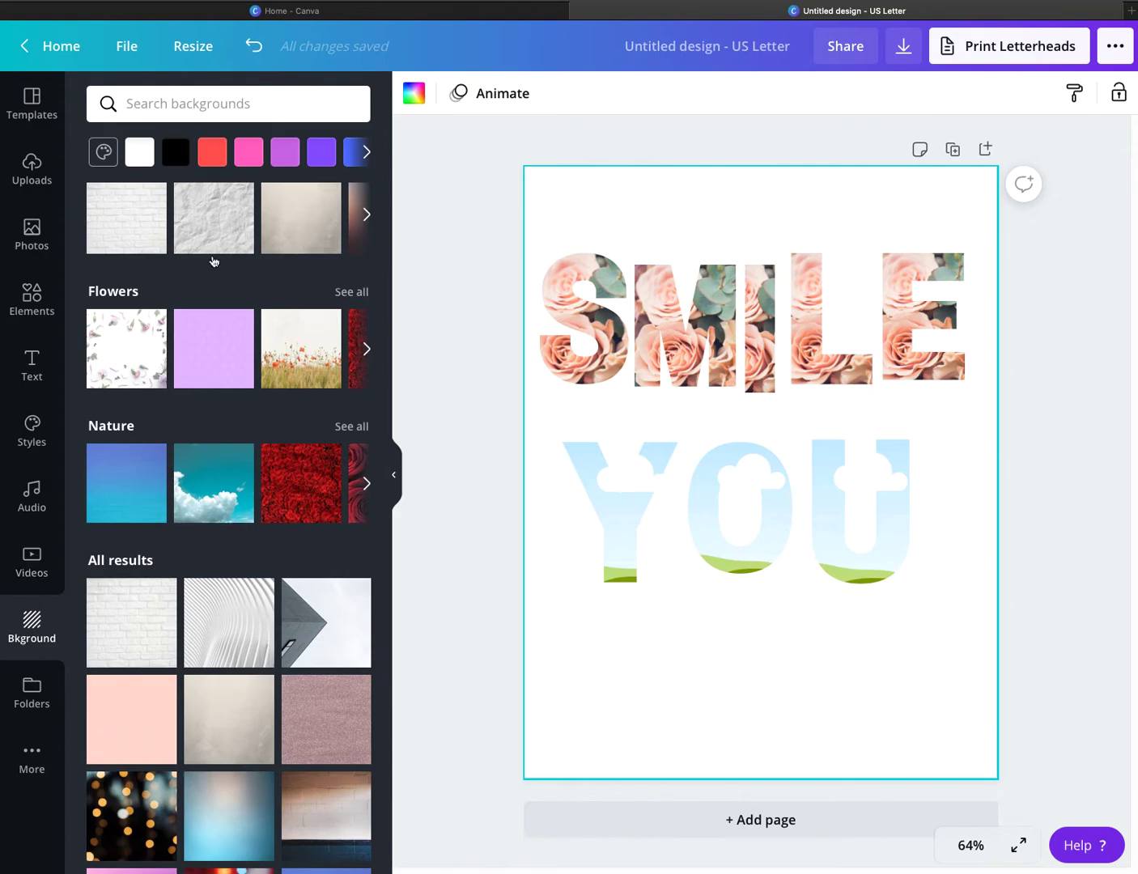
scroll(184, 276, up, 10)
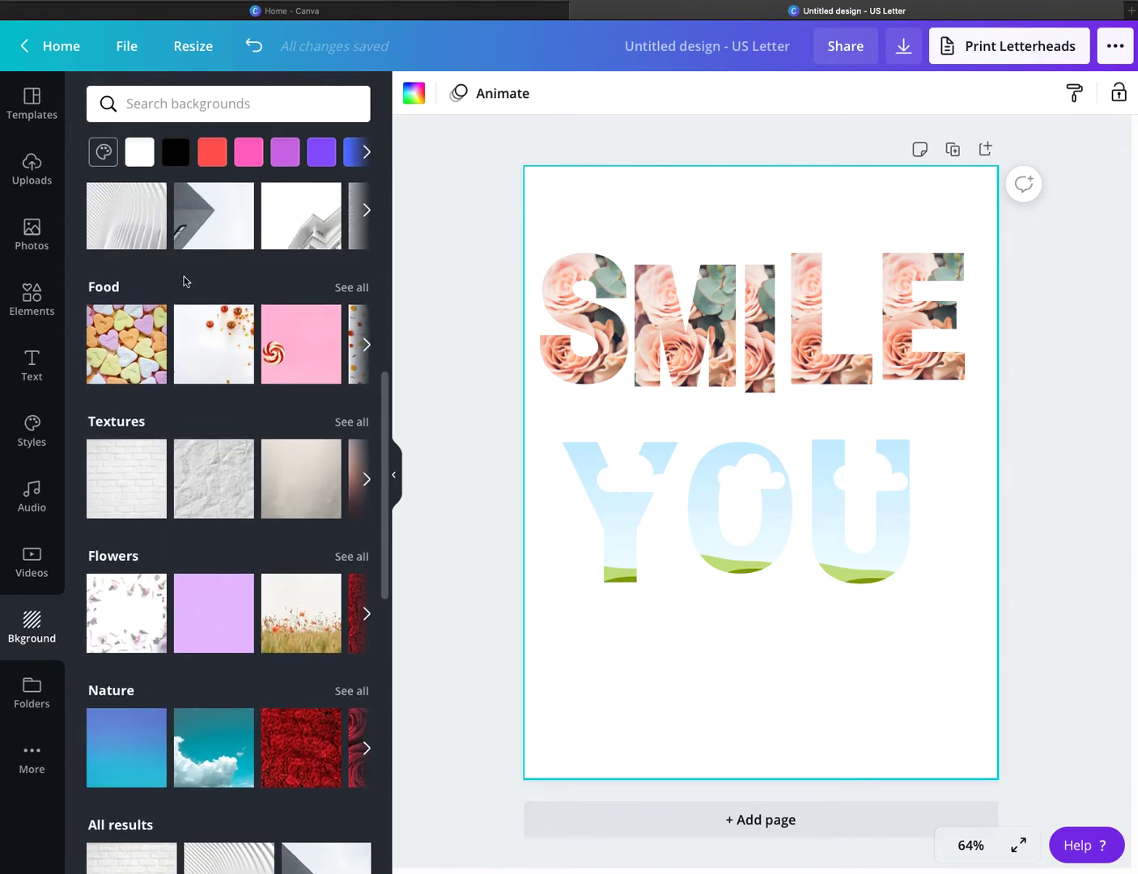
scroll(227, 381, up, 2)
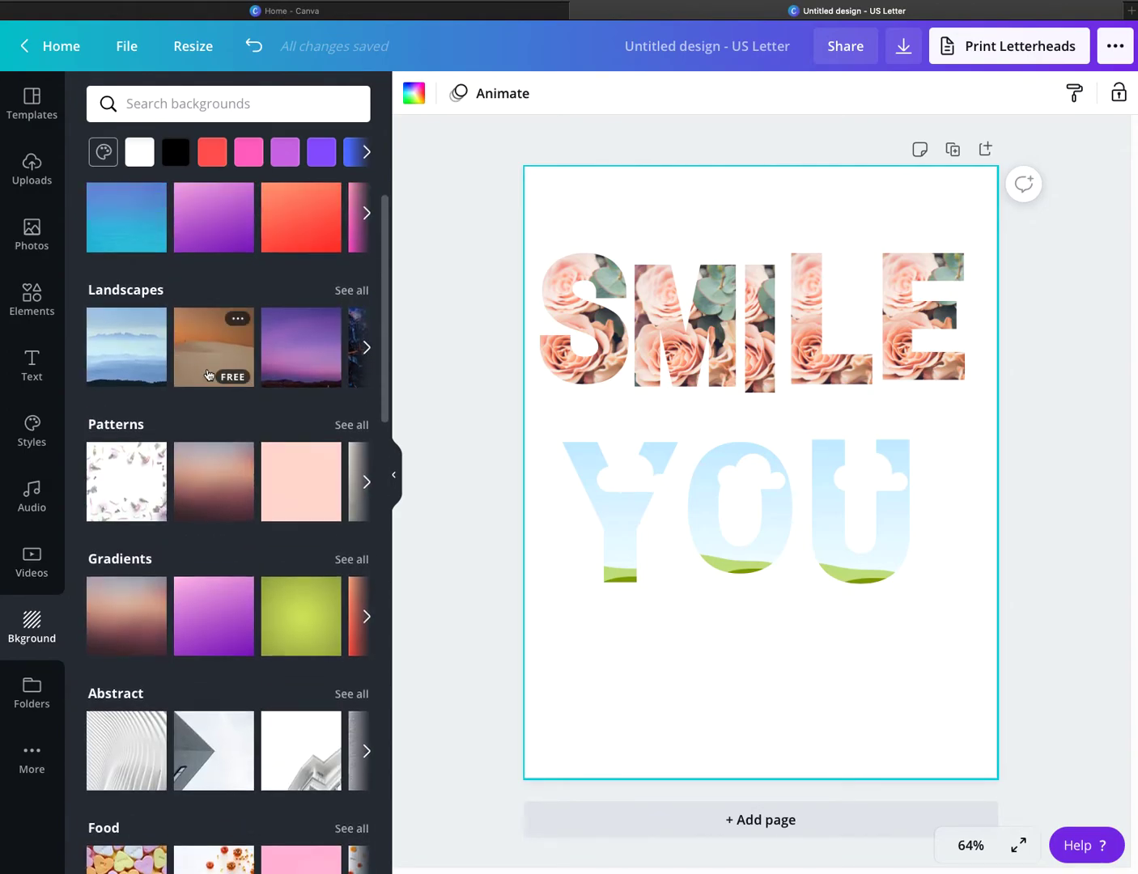
scroll(171, 507, up, 1)
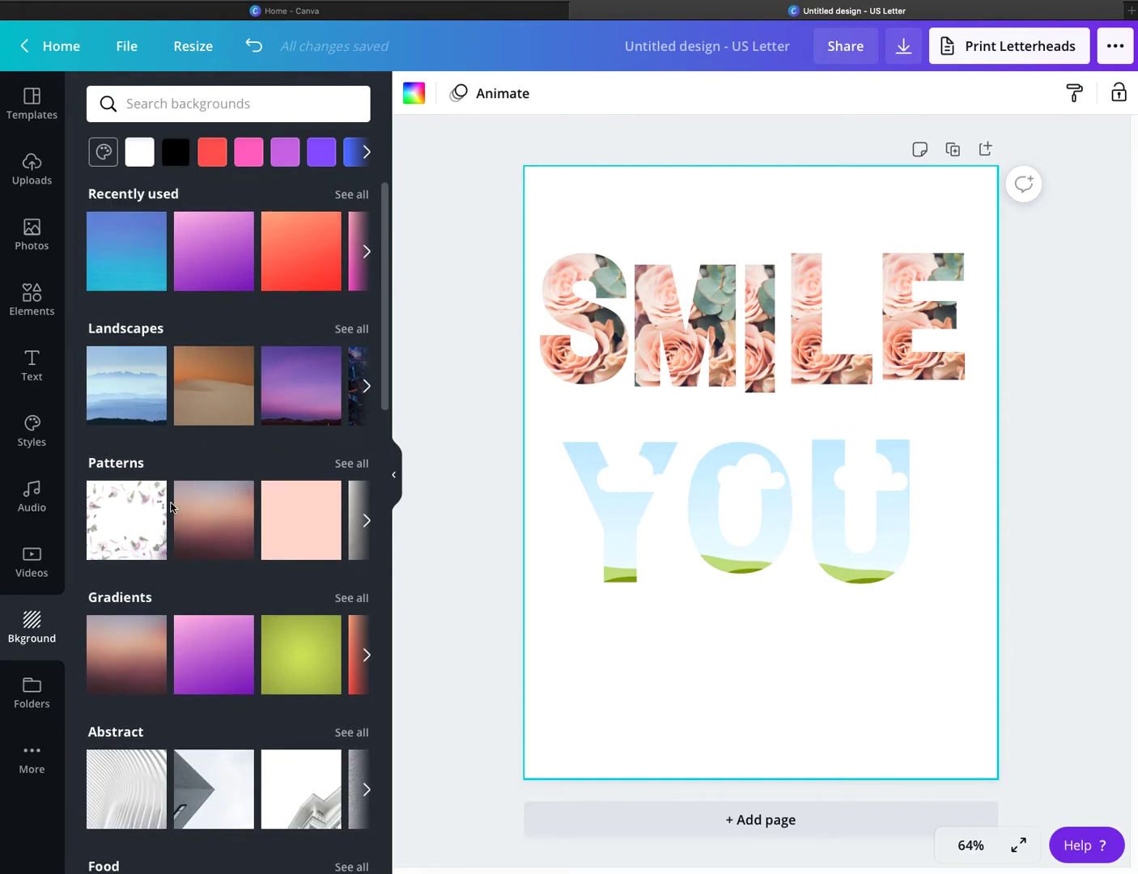
Try the blue water photo from Recently used as background, undo it, and clear the search
click(350, 196)
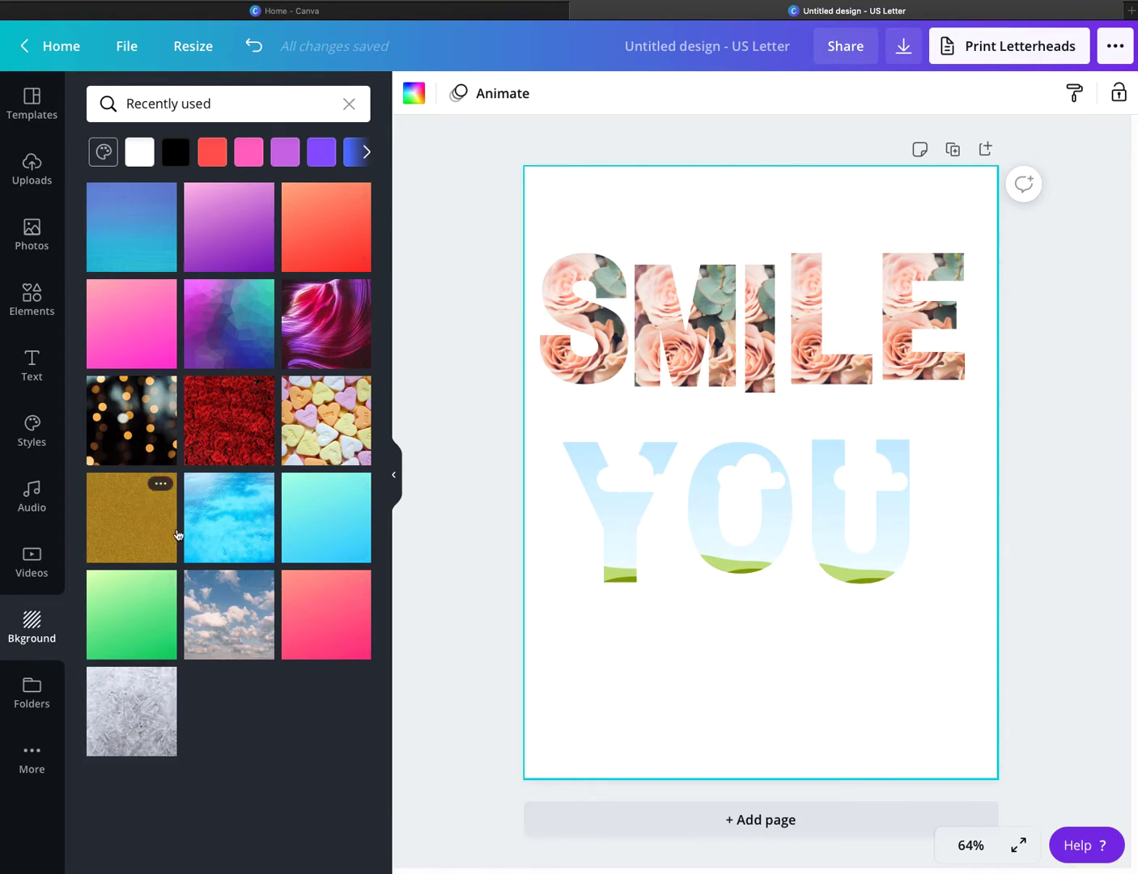
drag(229, 531, 550, 509)
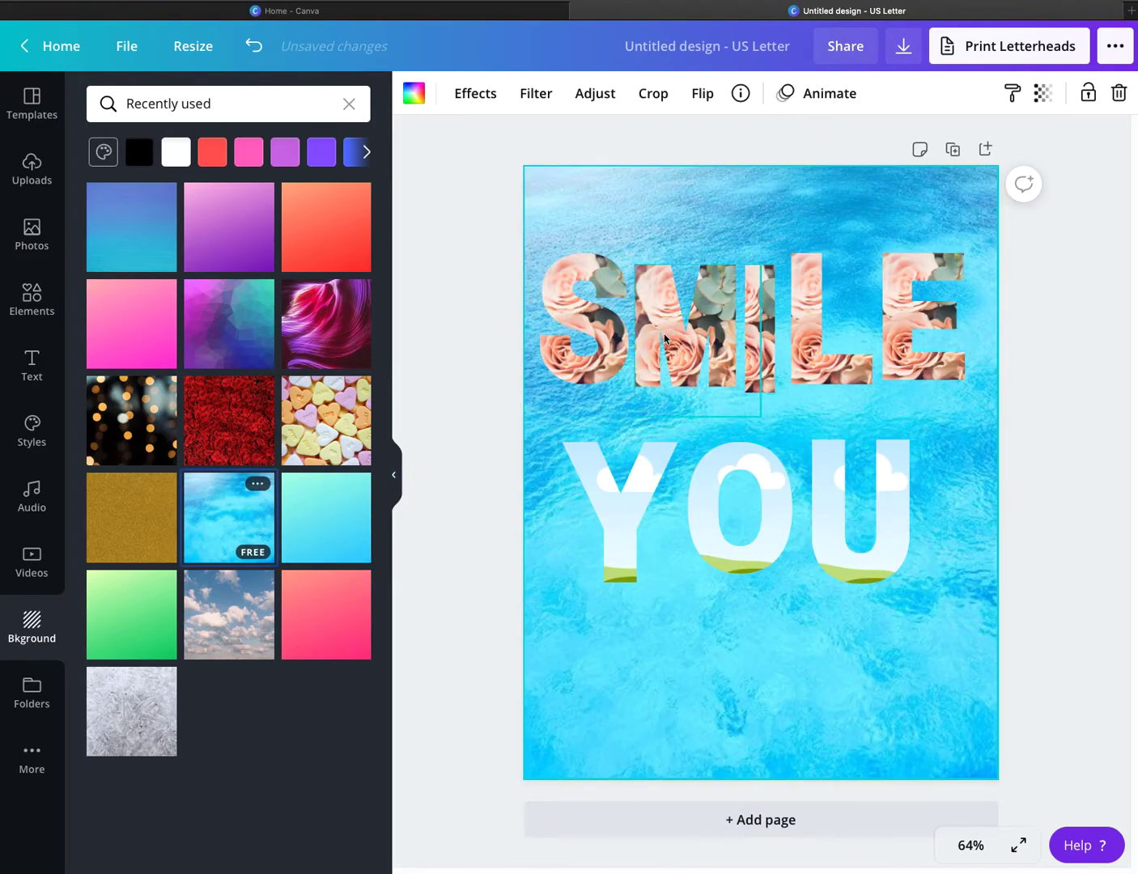
click(254, 46)
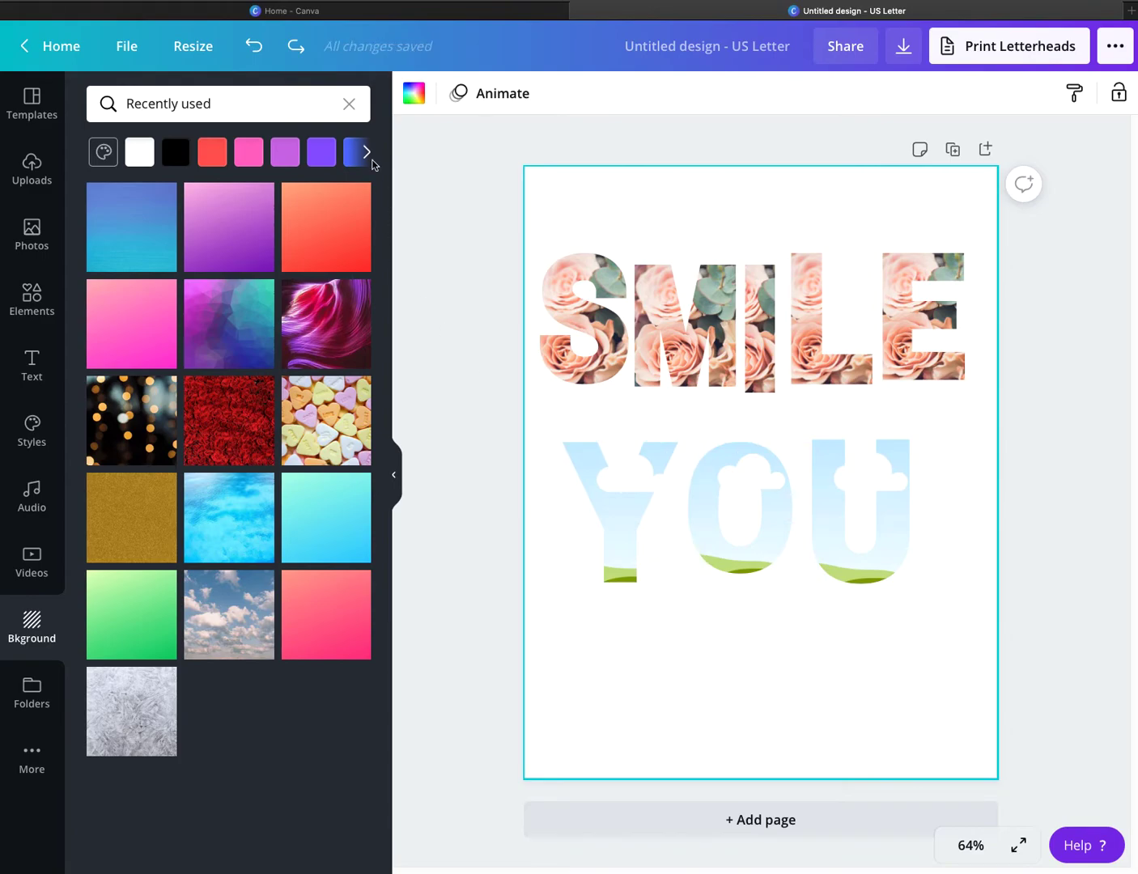
click(350, 105)
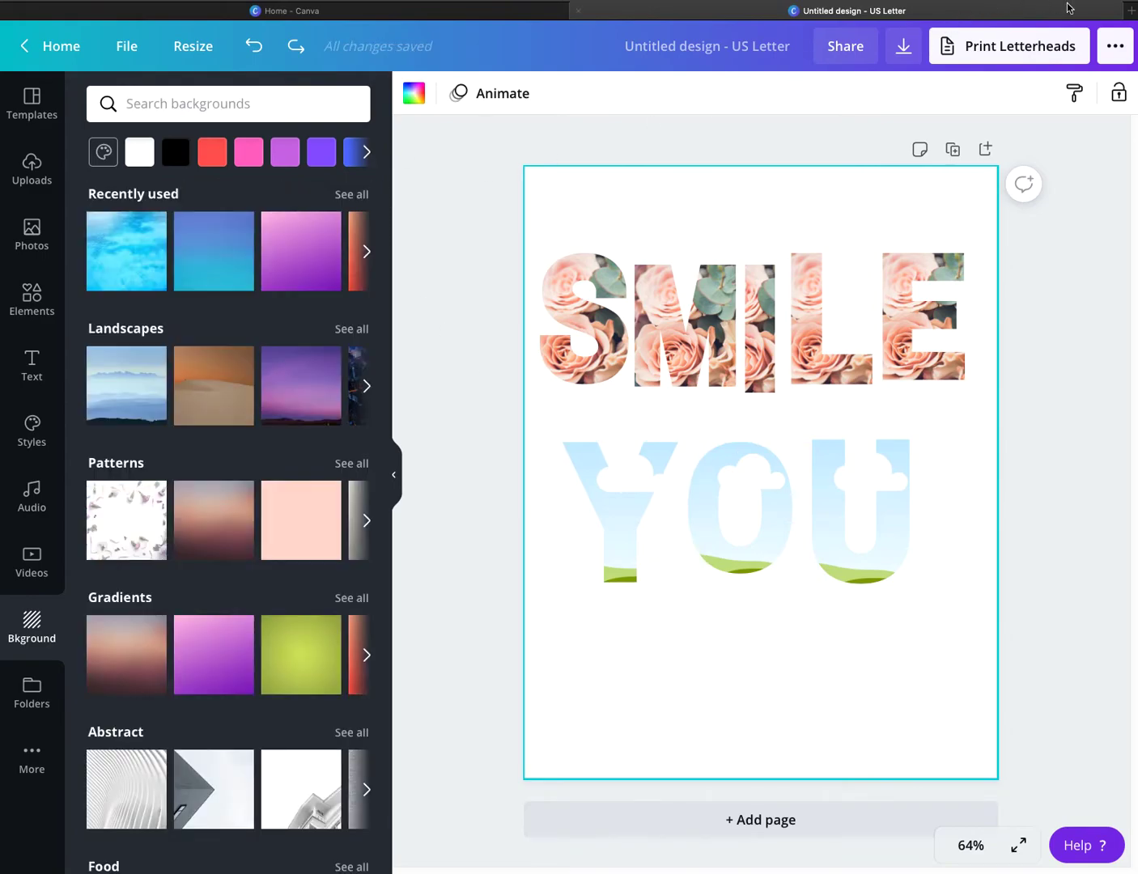
In a new tab, search Google for 'gold glitter background'
click(1130, 13)
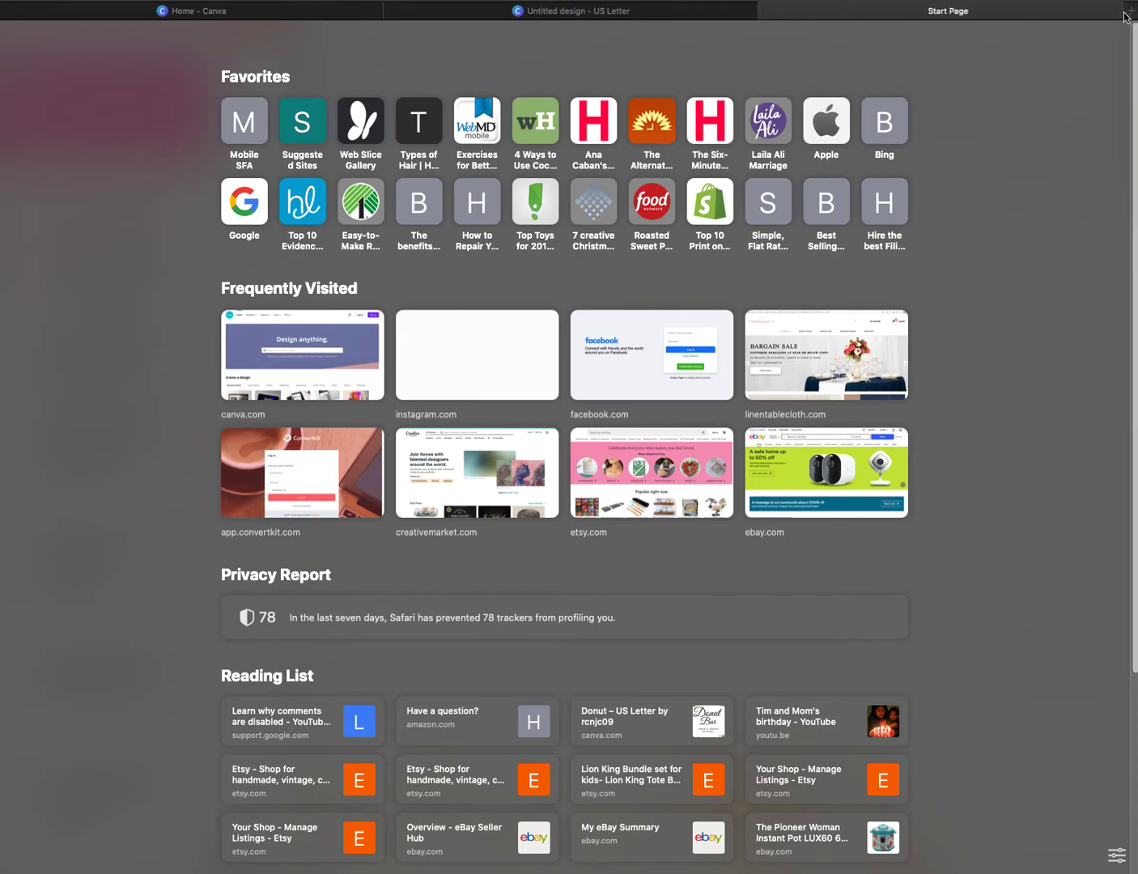
text(g)
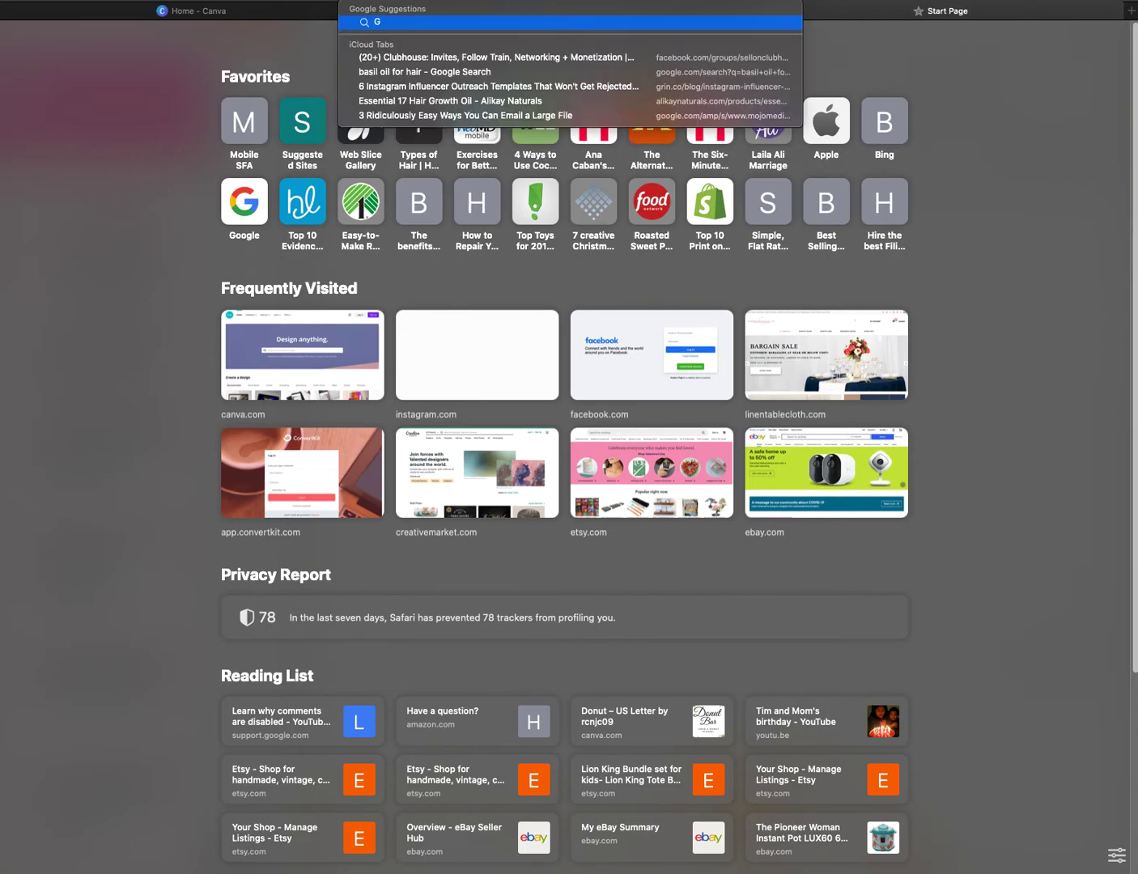
key(Return)
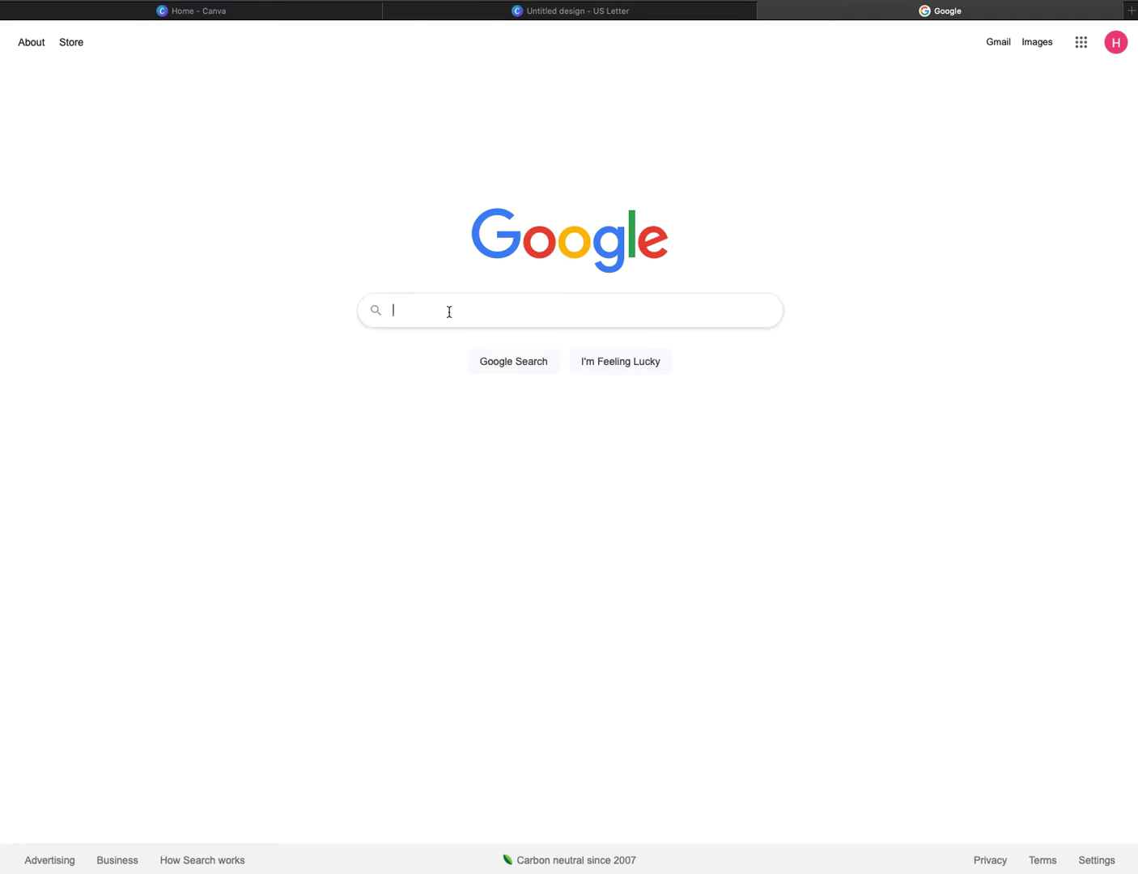
click(445, 310)
text(GOLD )
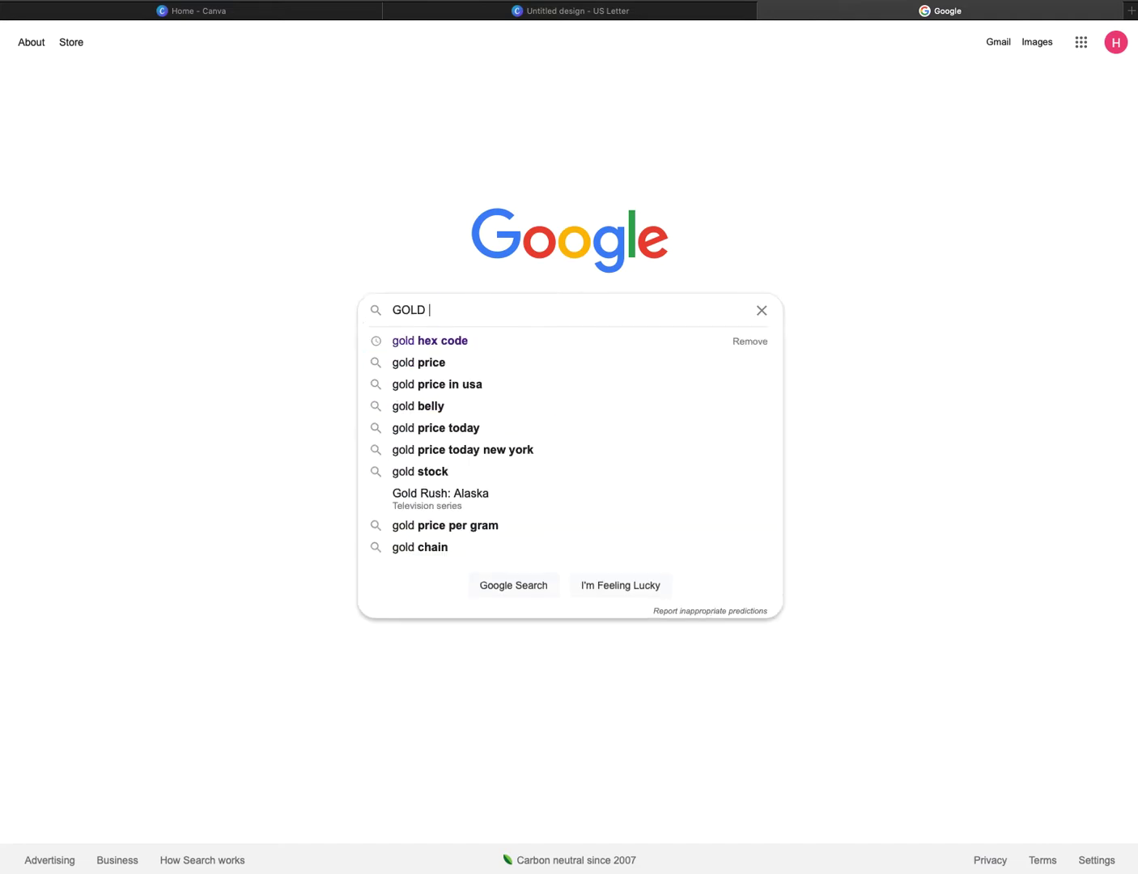
text(GLIT)
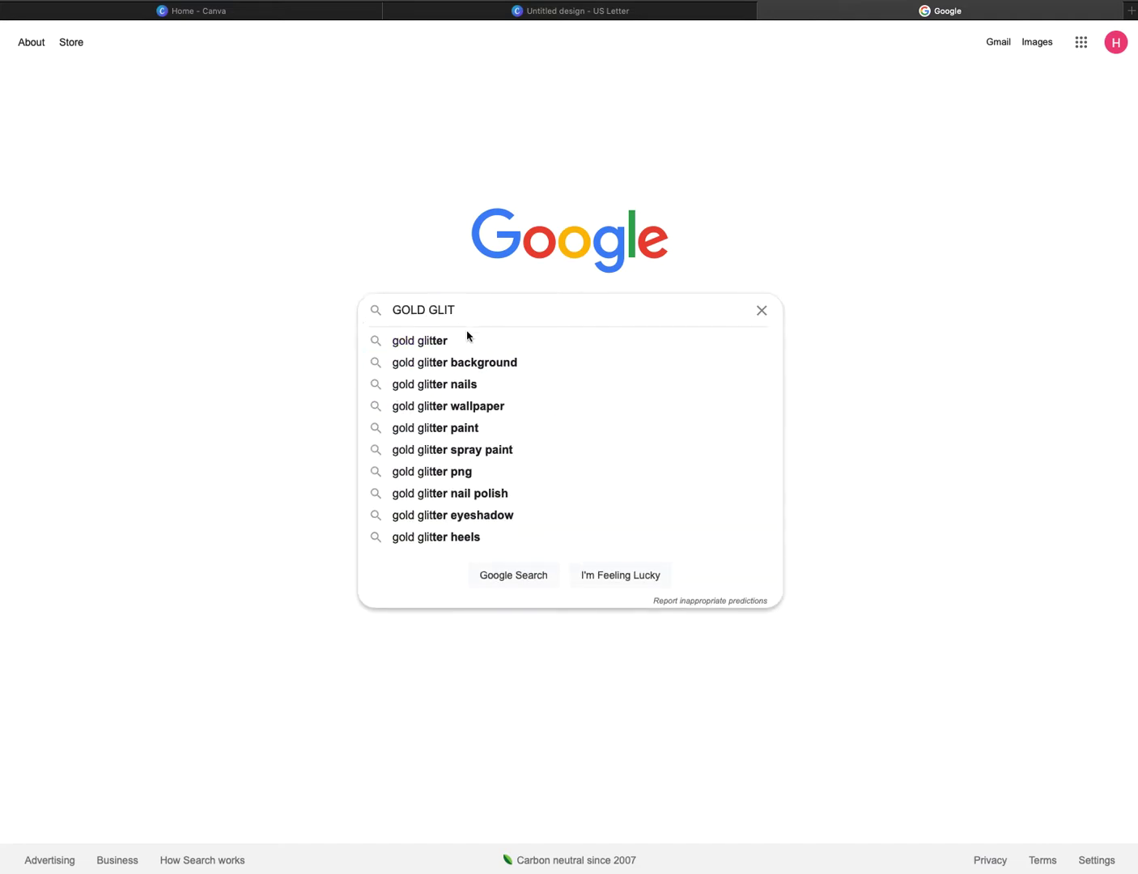
click(481, 370)
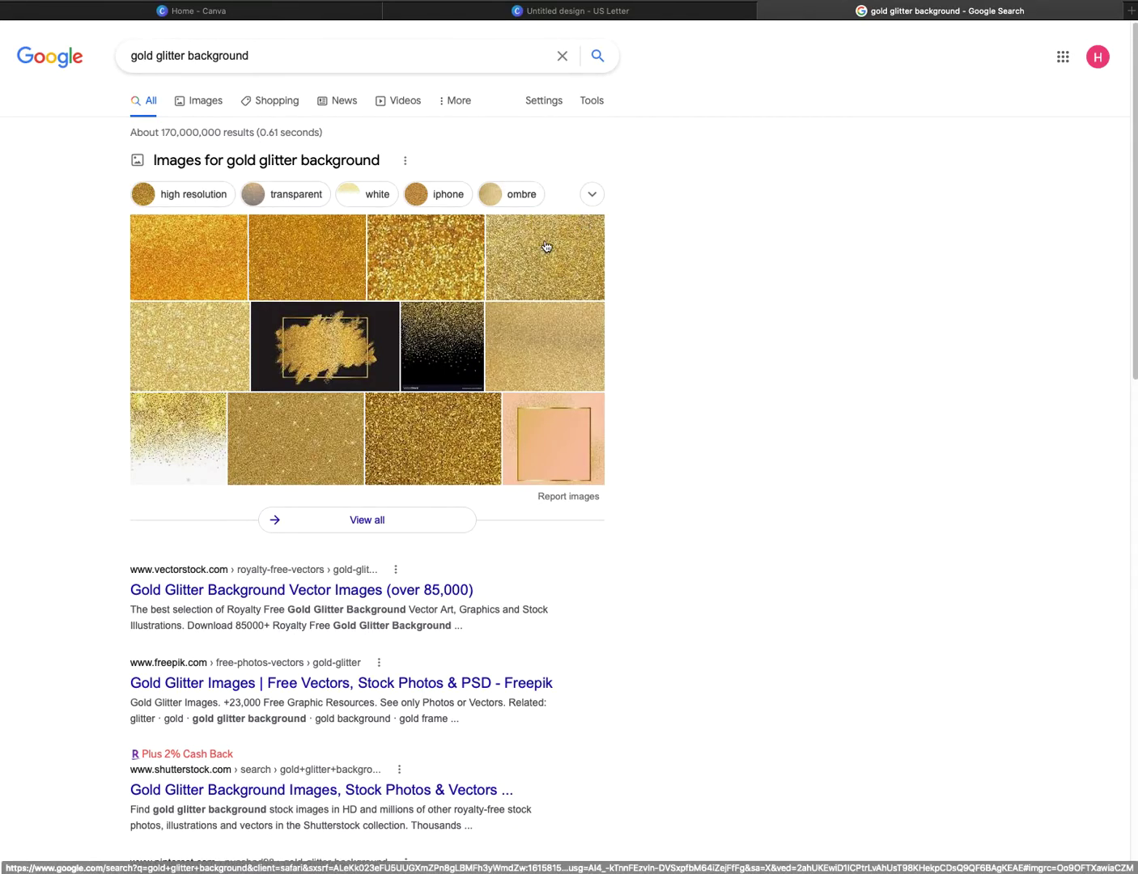
scroll(434, 277, down, 1)
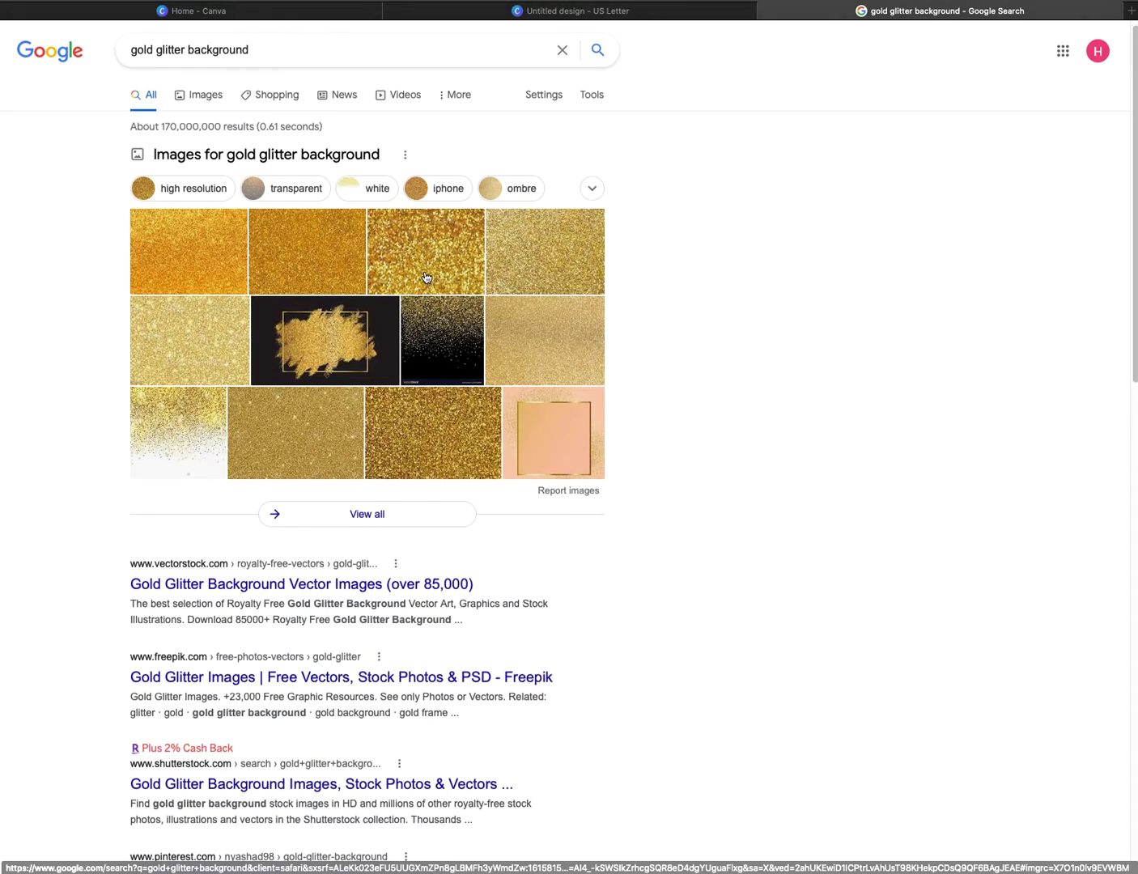
Preview the first gold glitter image result and drag it onto the Canva tab
click(425, 277)
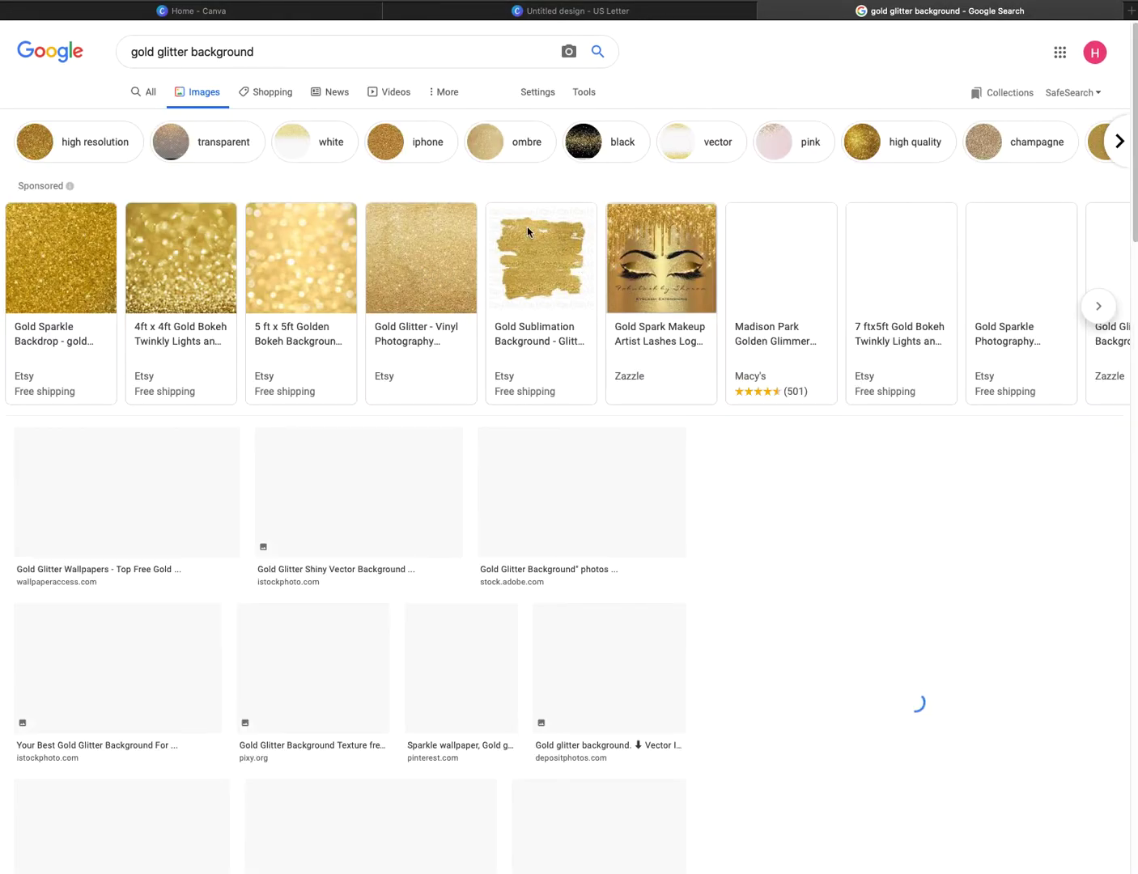
click(129, 494)
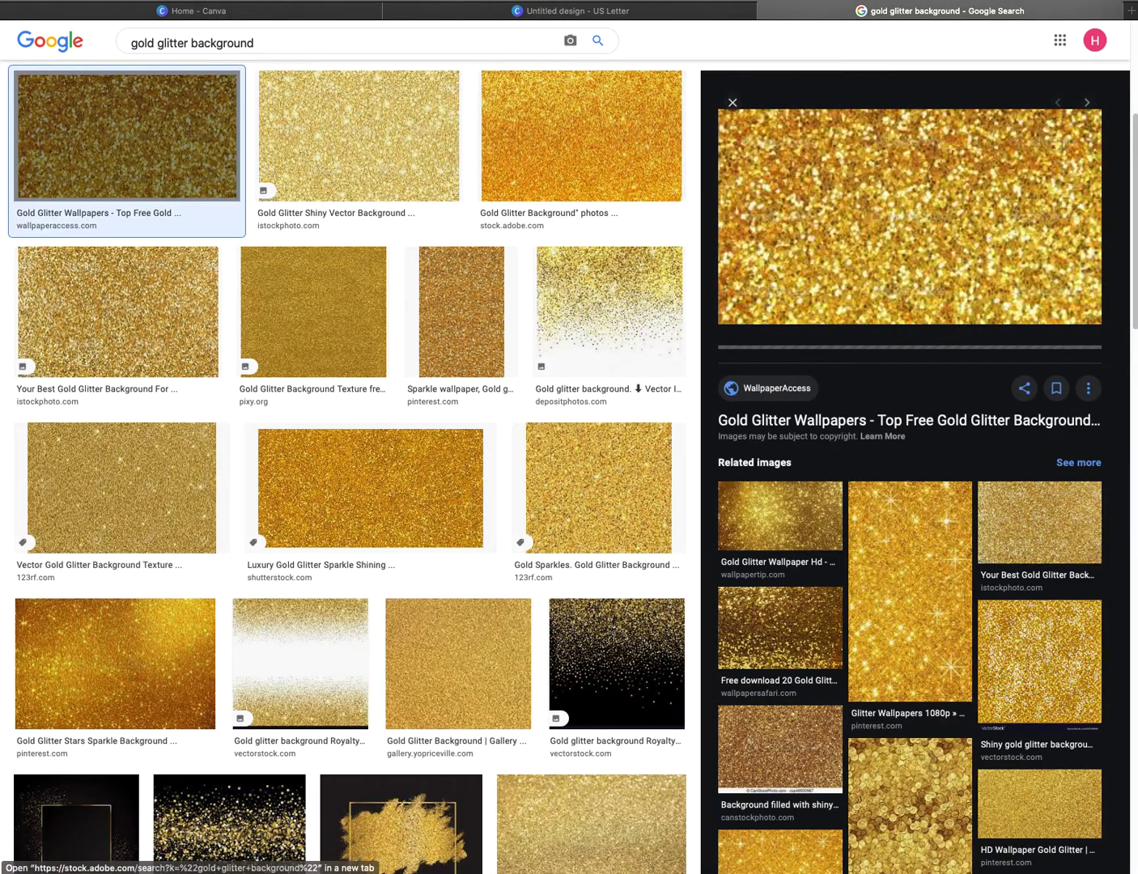
drag(854, 211, 1137, 420)
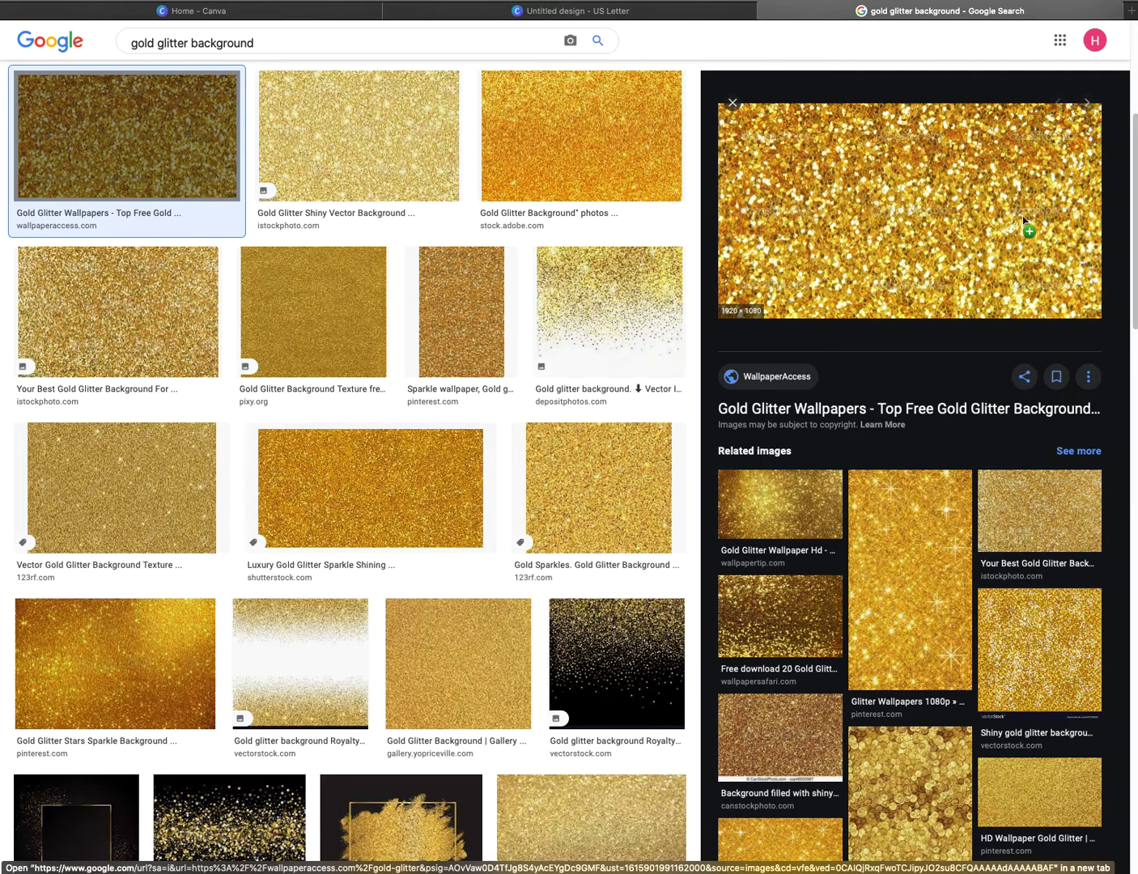
drag(636, 7, 149, 175)
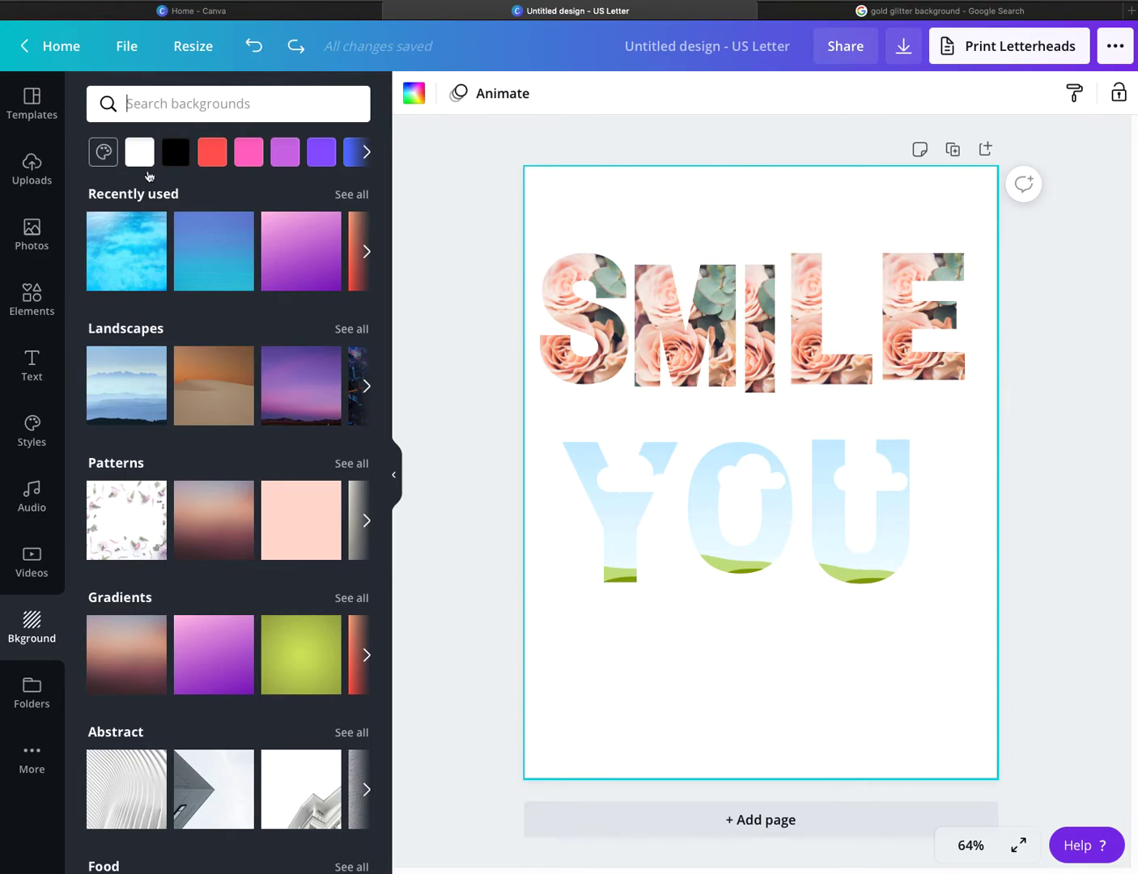
Upload the gold glitter image 1152548.jpg from the device's recent files
click(30, 168)
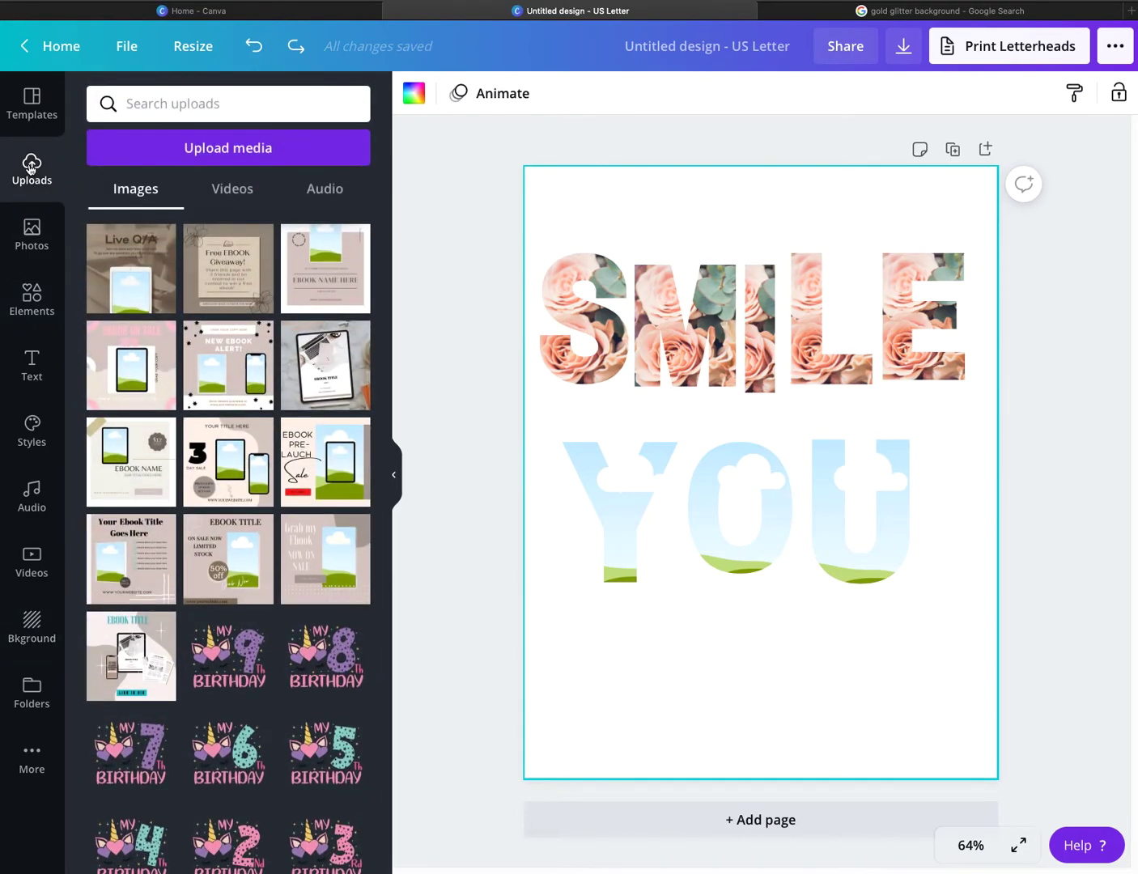
click(208, 151)
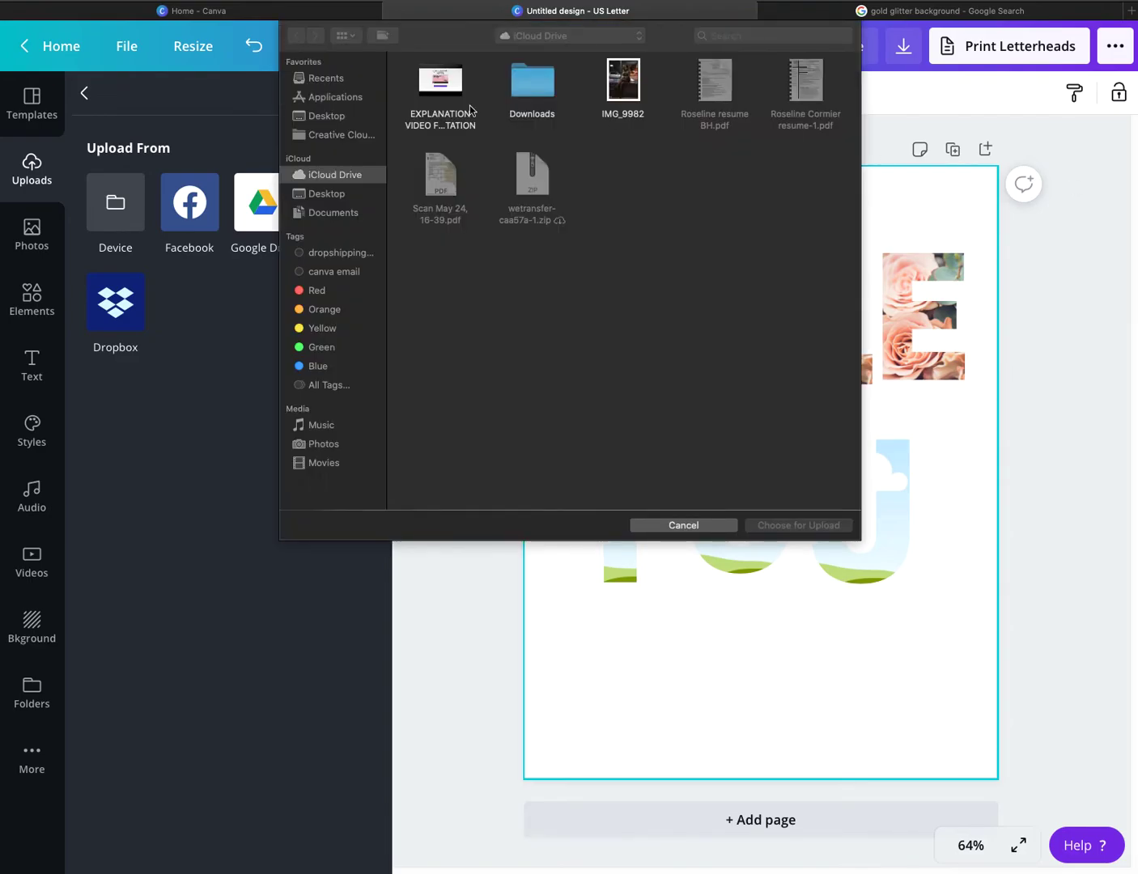
click(357, 83)
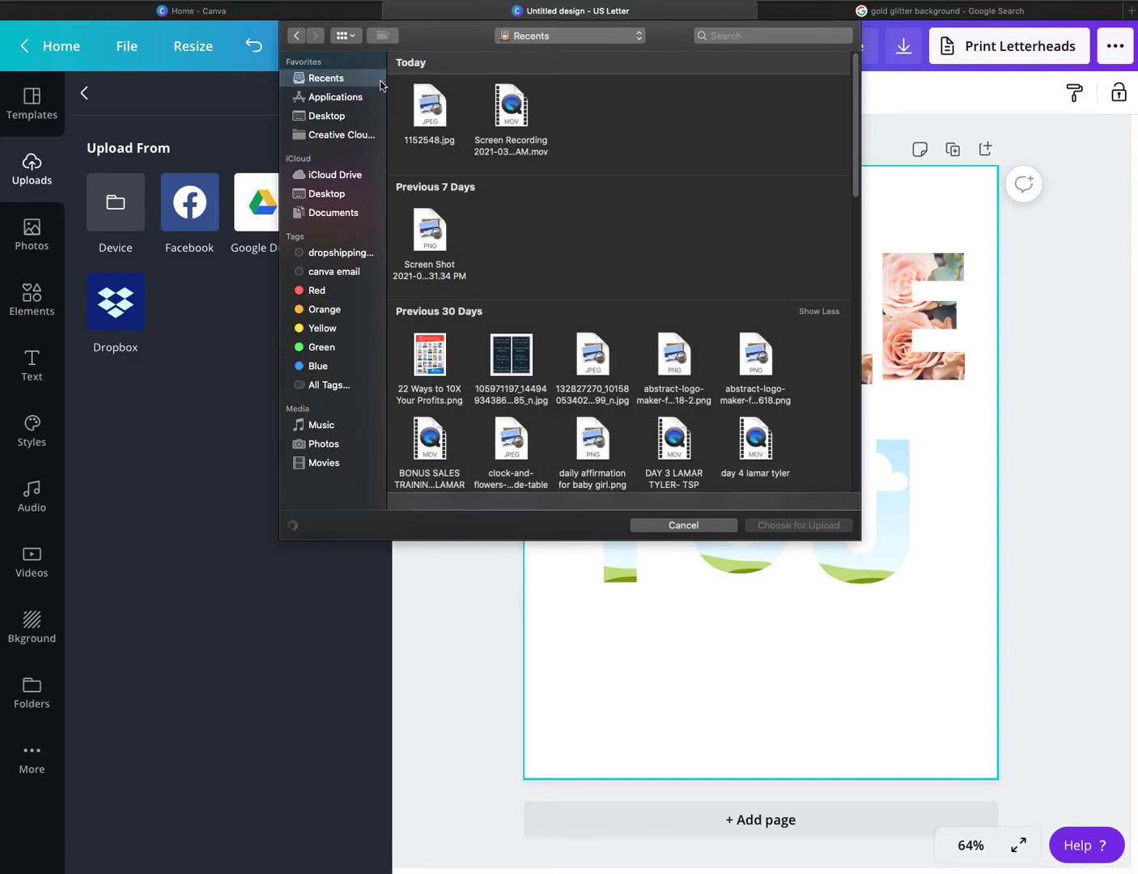
click(439, 113)
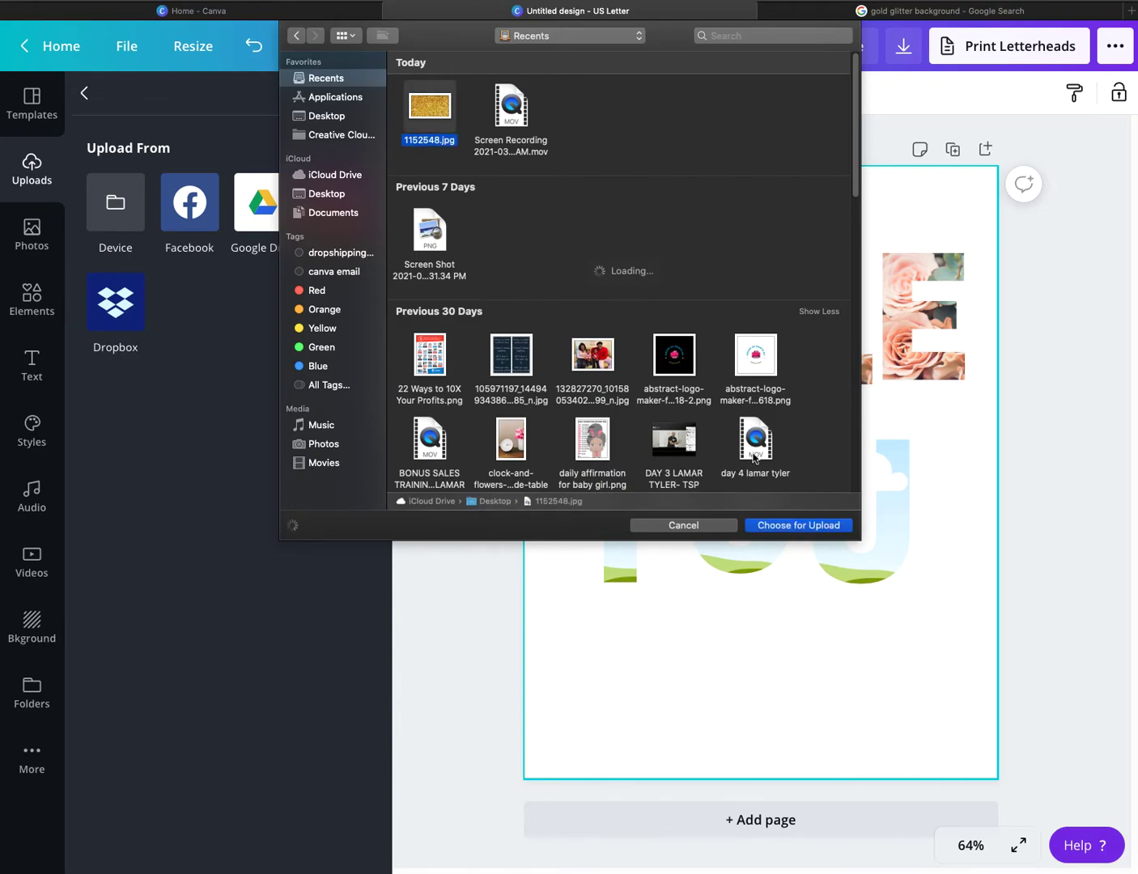
click(806, 526)
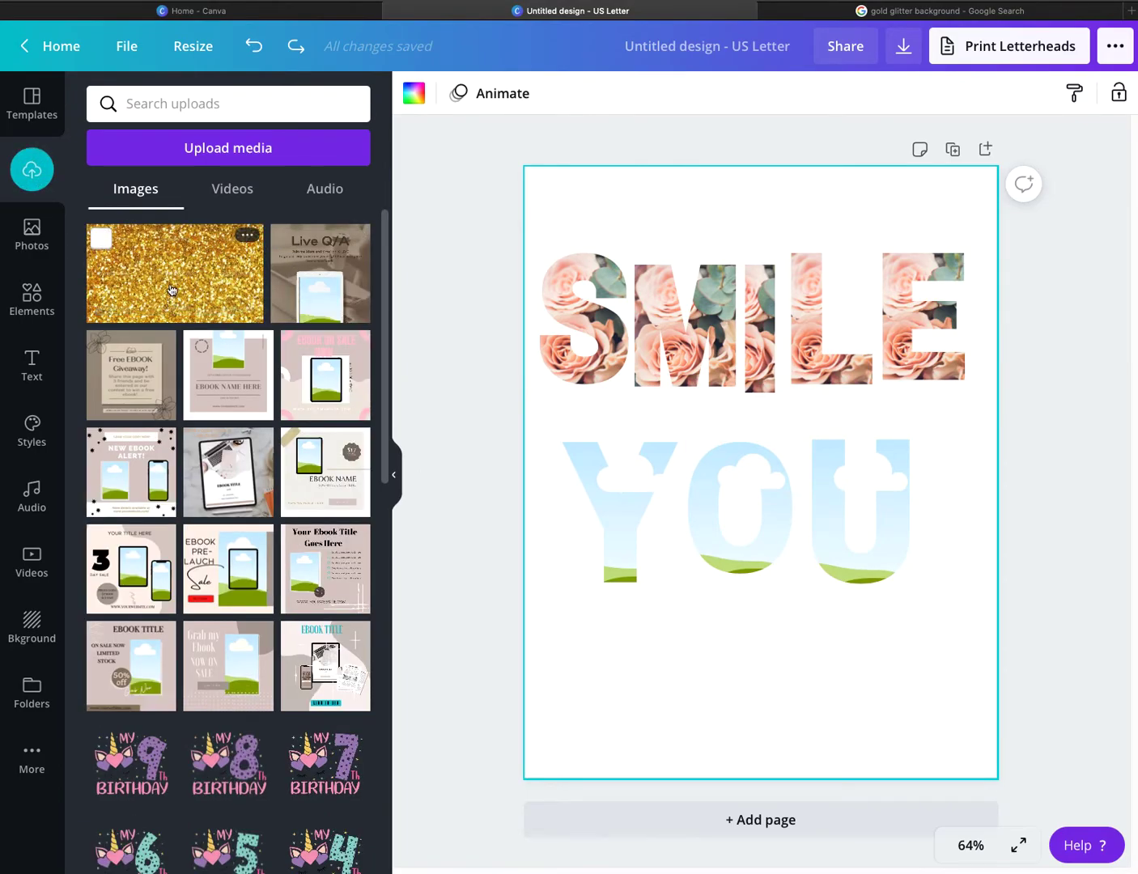
Drop the gold glitter upload into the Y, O and U letter frames
drag(168, 280, 609, 509)
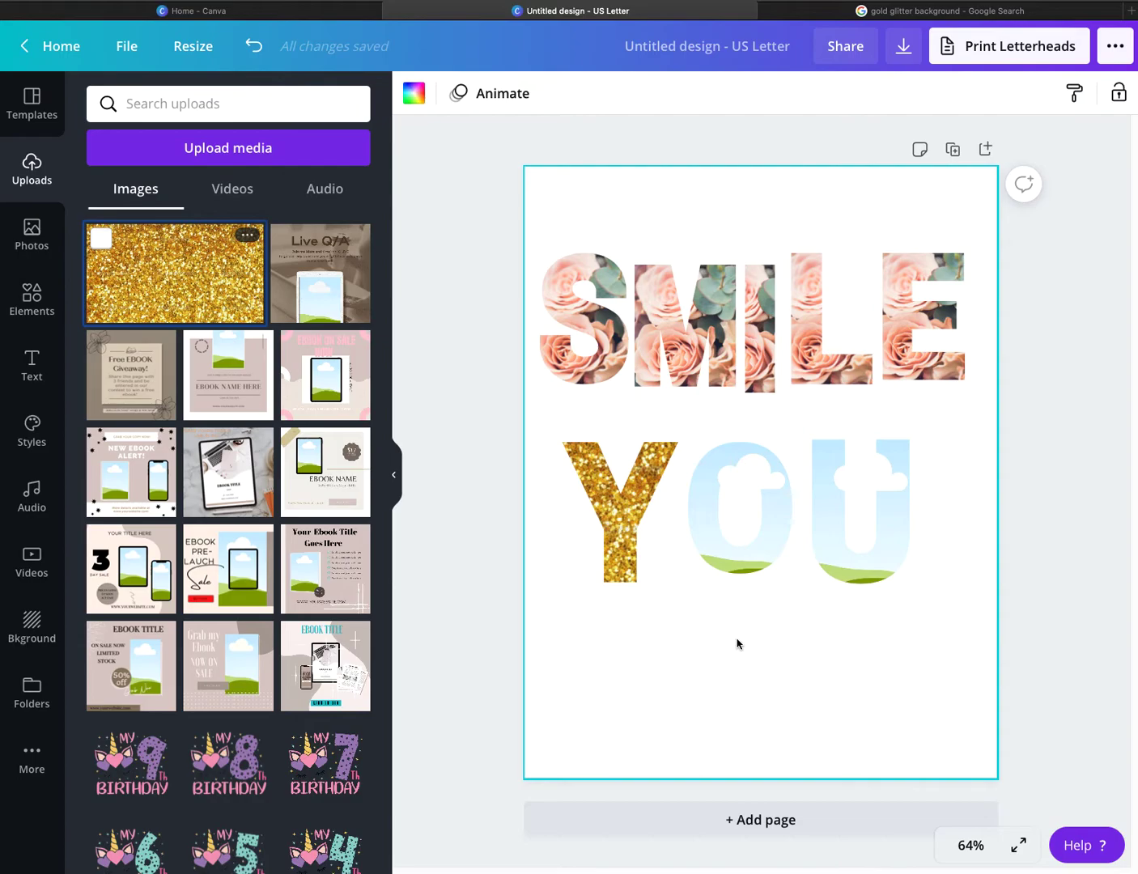
drag(154, 287, 655, 503)
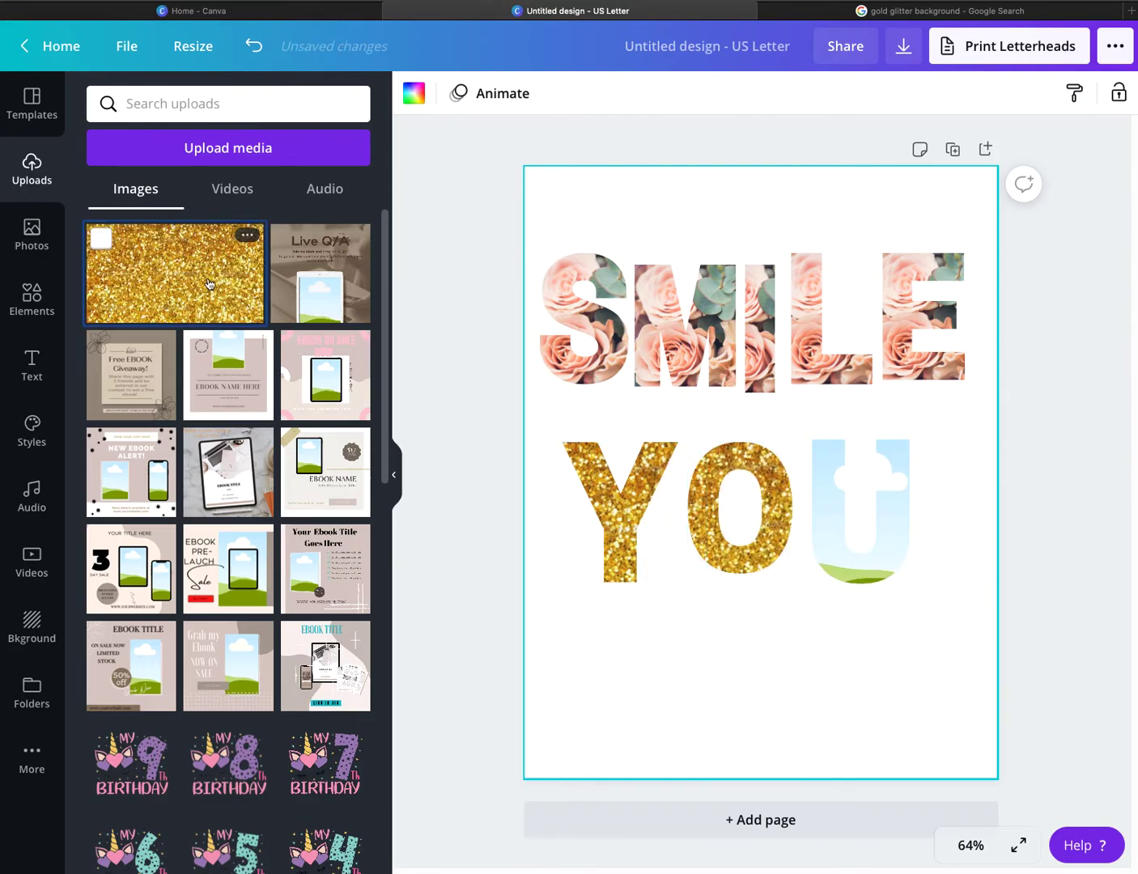
drag(185, 276, 887, 516)
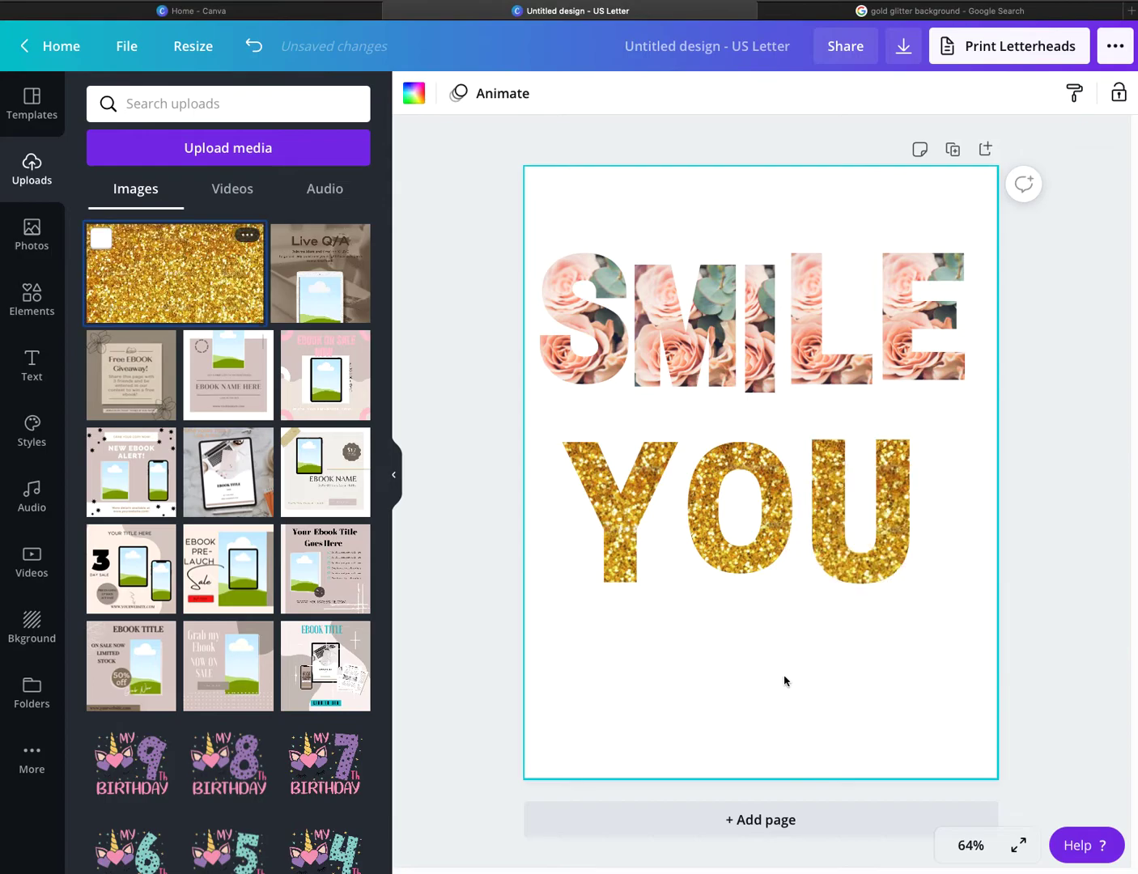
click(397, 480)
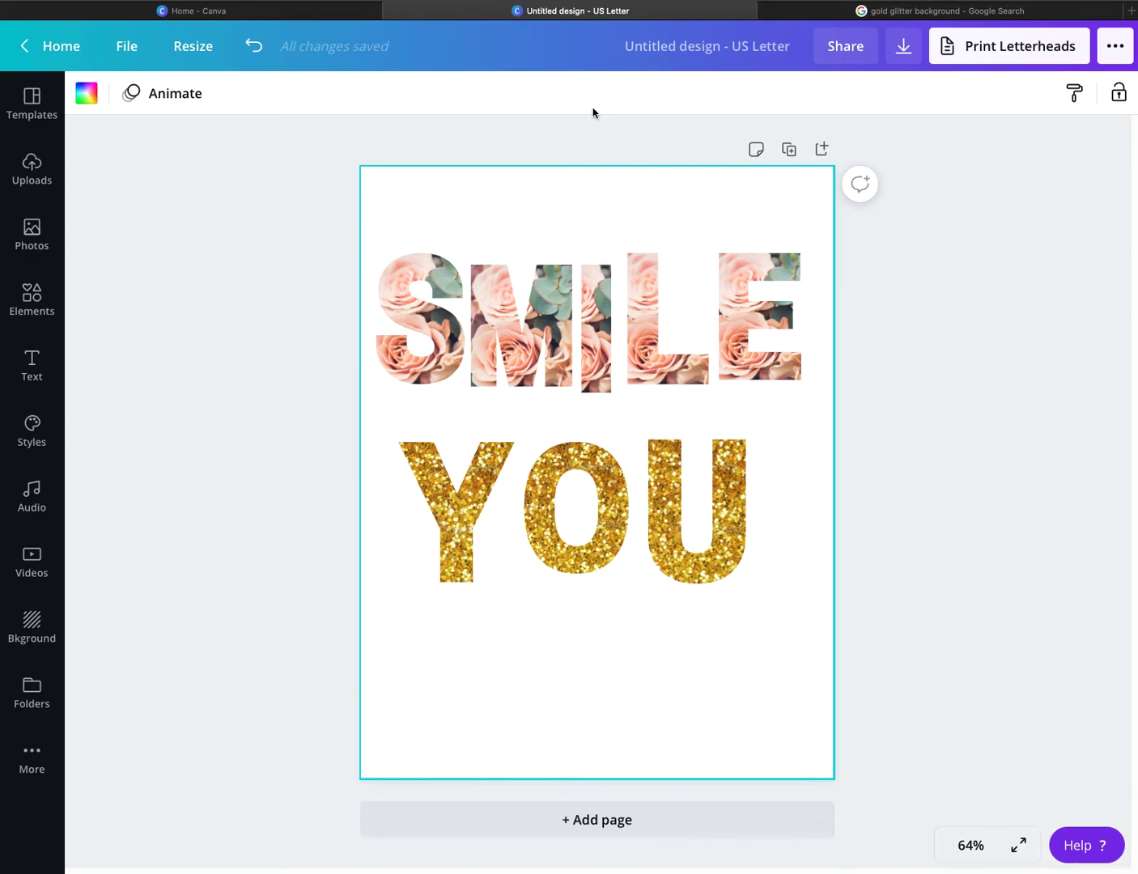
Add the number 3 frame from Elements' Frames and shrink it below YOU
click(28, 300)
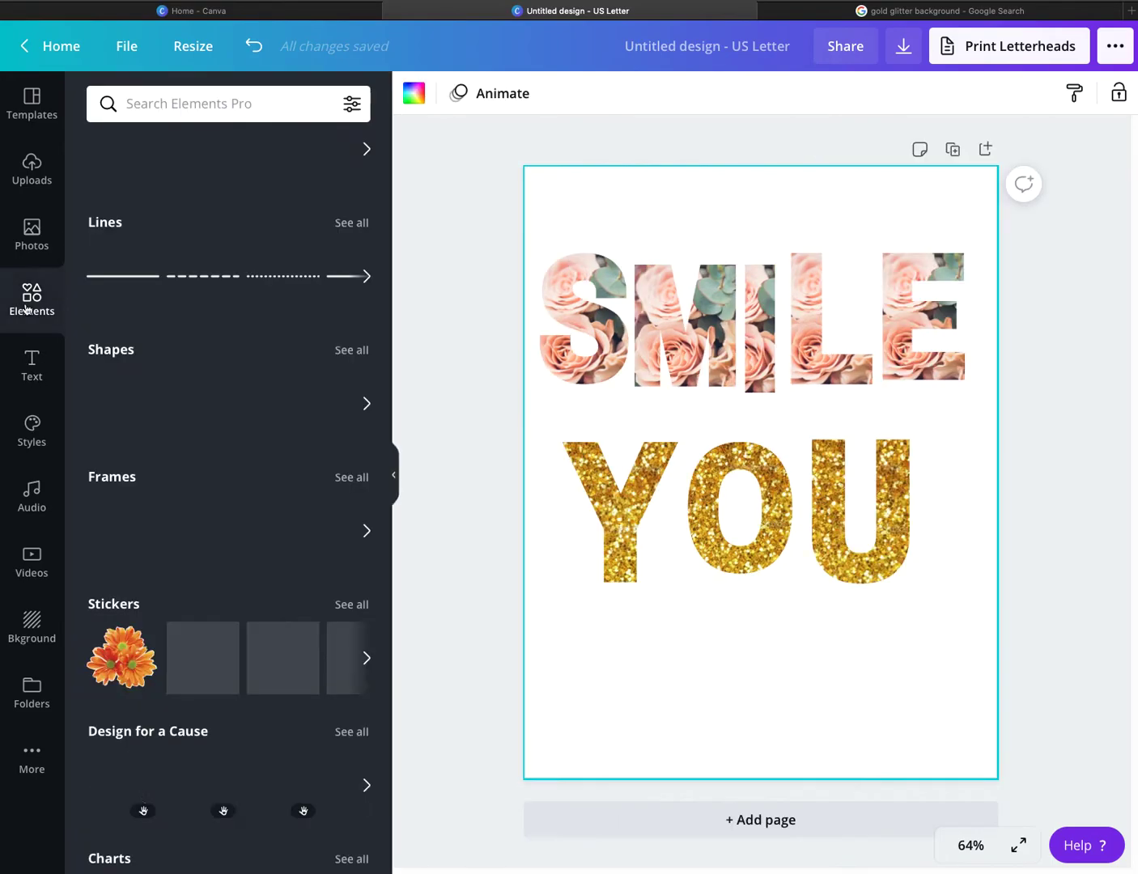
click(350, 478)
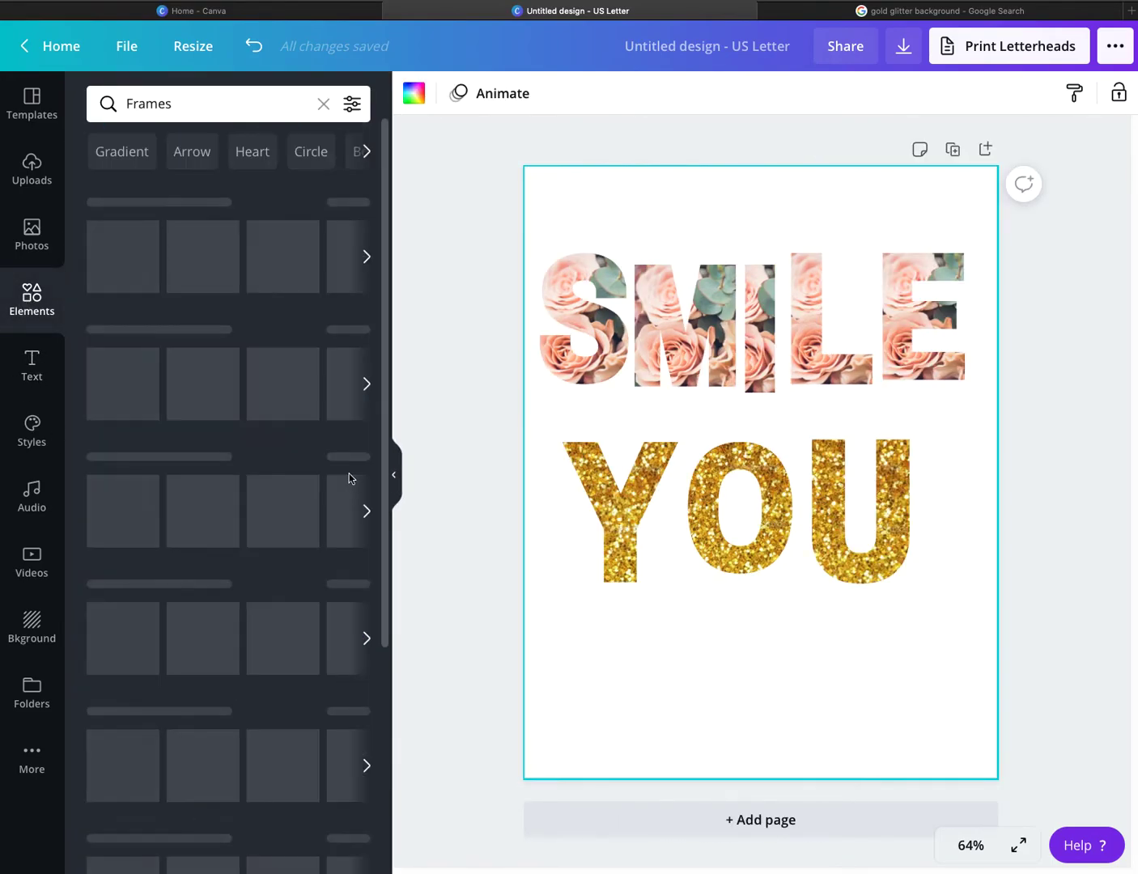
scroll(243, 478, down, 10)
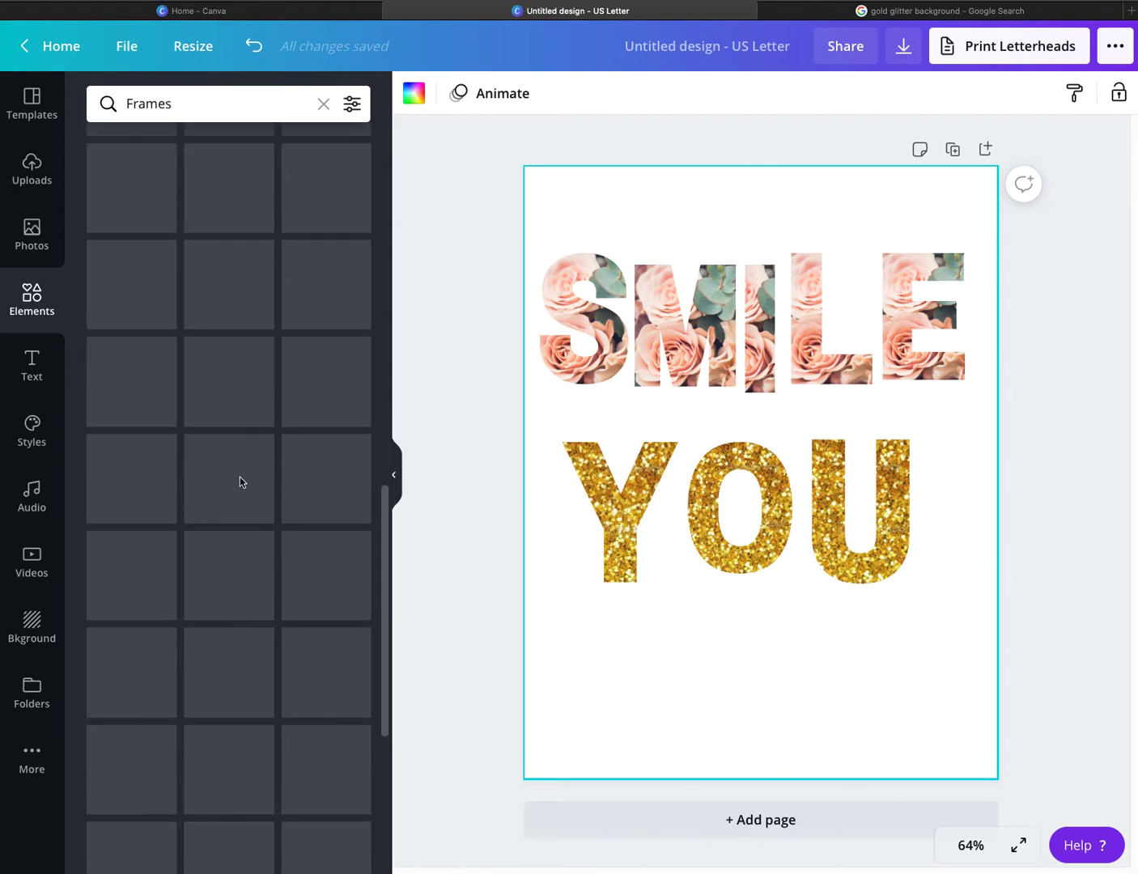
scroll(239, 478, down, 2)
scroll(239, 479, down, 6)
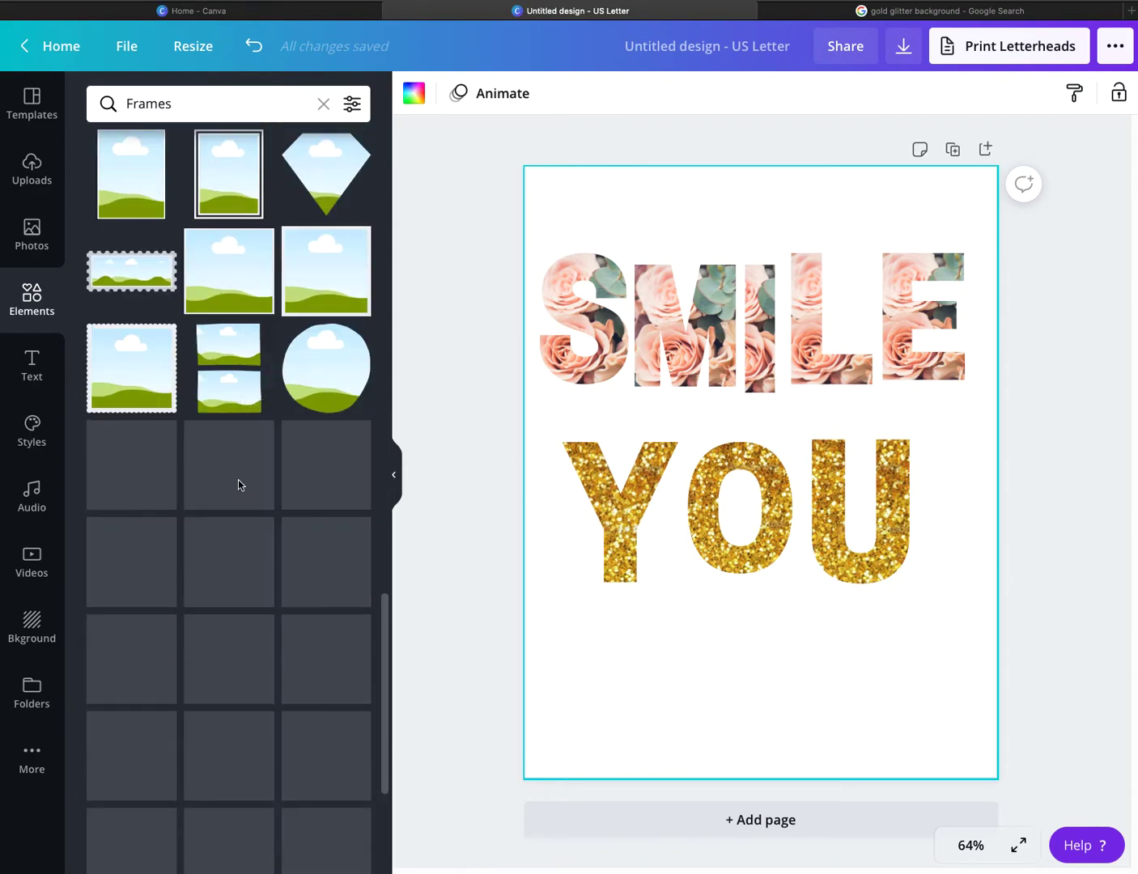
scroll(238, 478, down, 3)
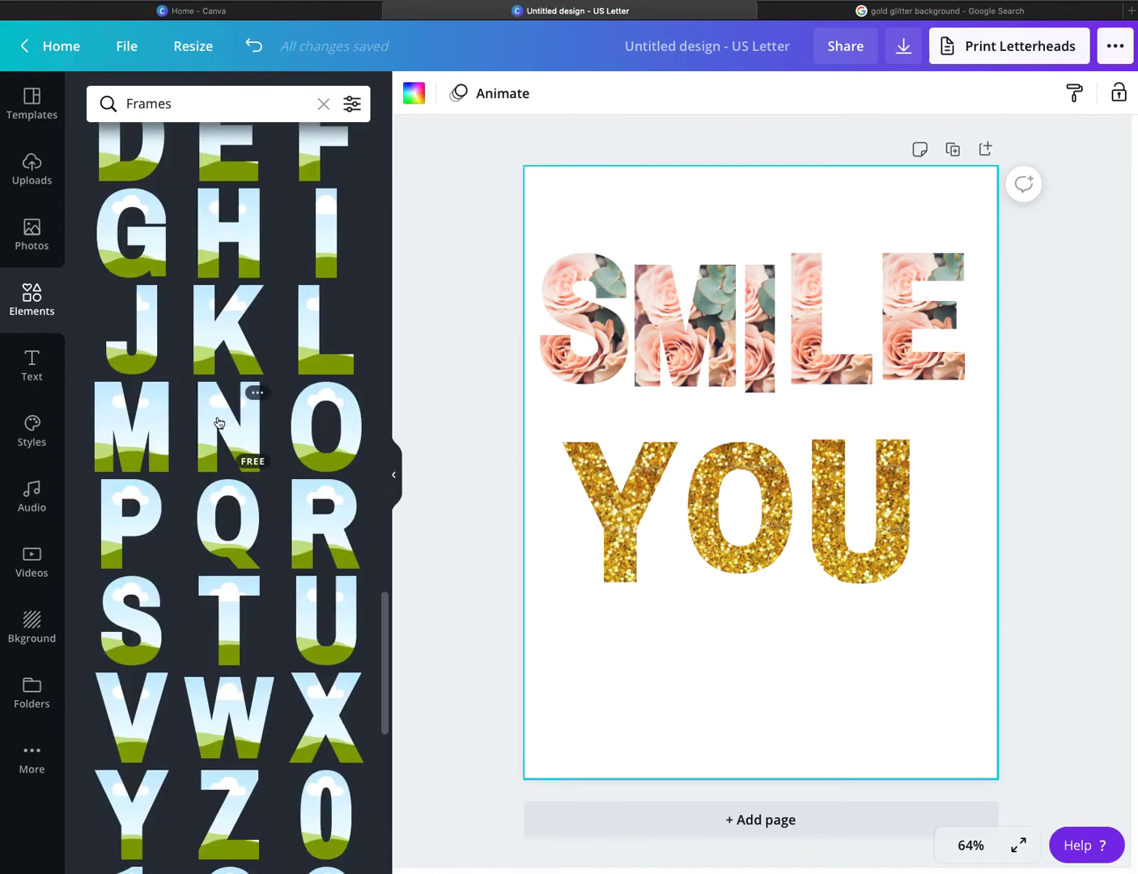
scroll(244, 511, down, 7)
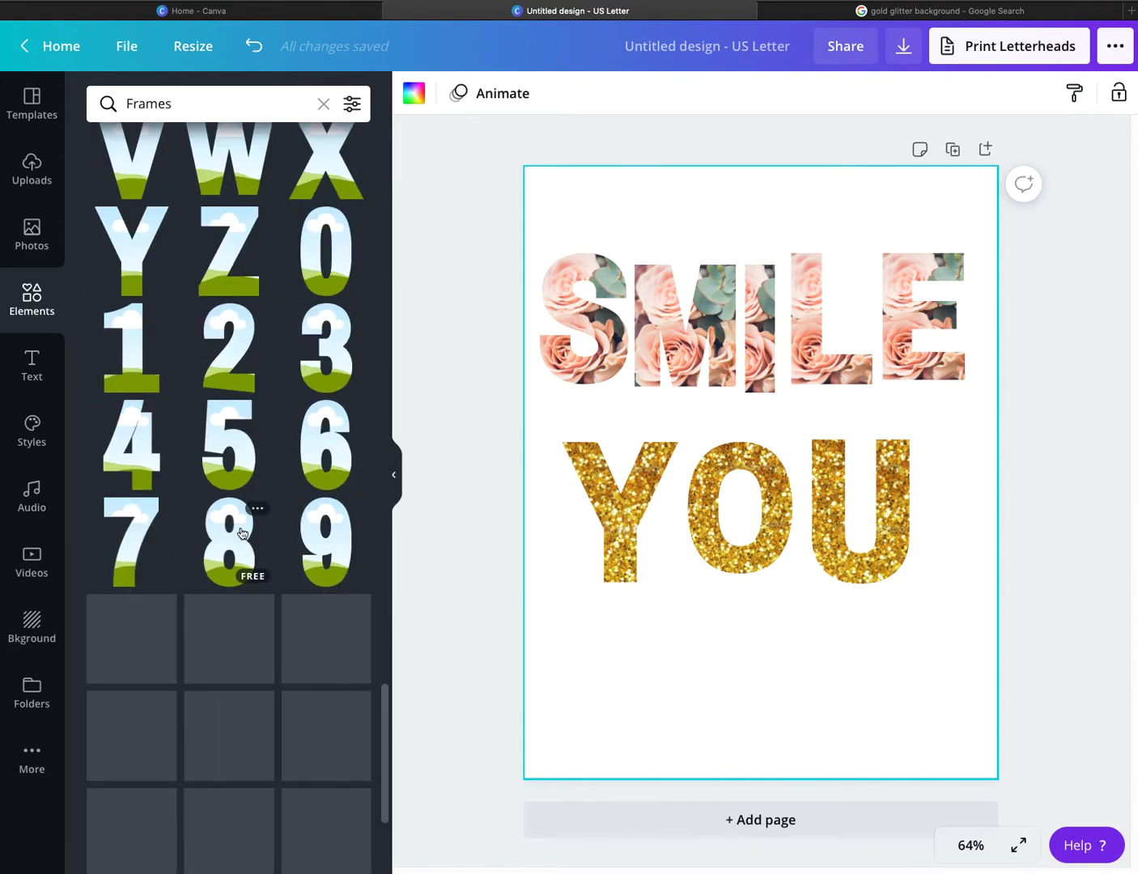
click(303, 381)
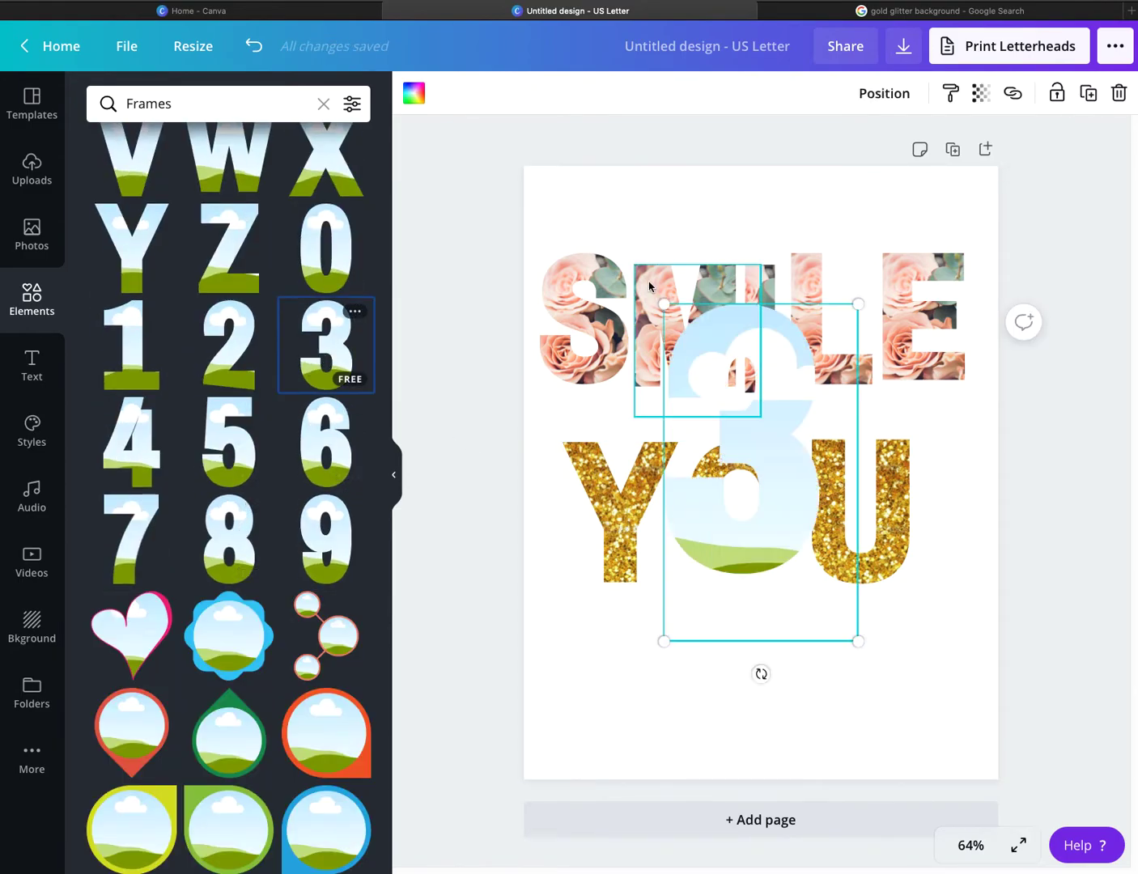
drag(696, 341, 729, 615)
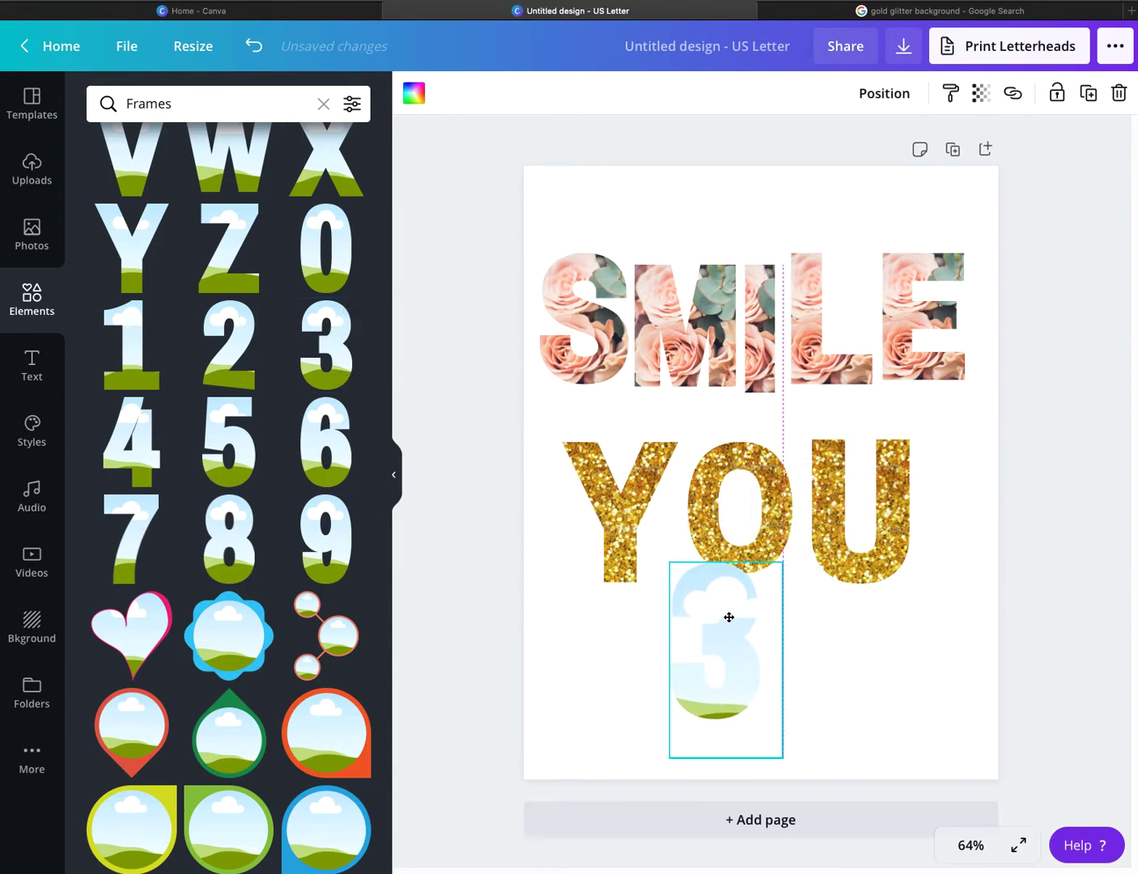
Add a second page with an enlarged 3 frame at left and a 5 frame at lower right
click(772, 827)
click(328, 346)
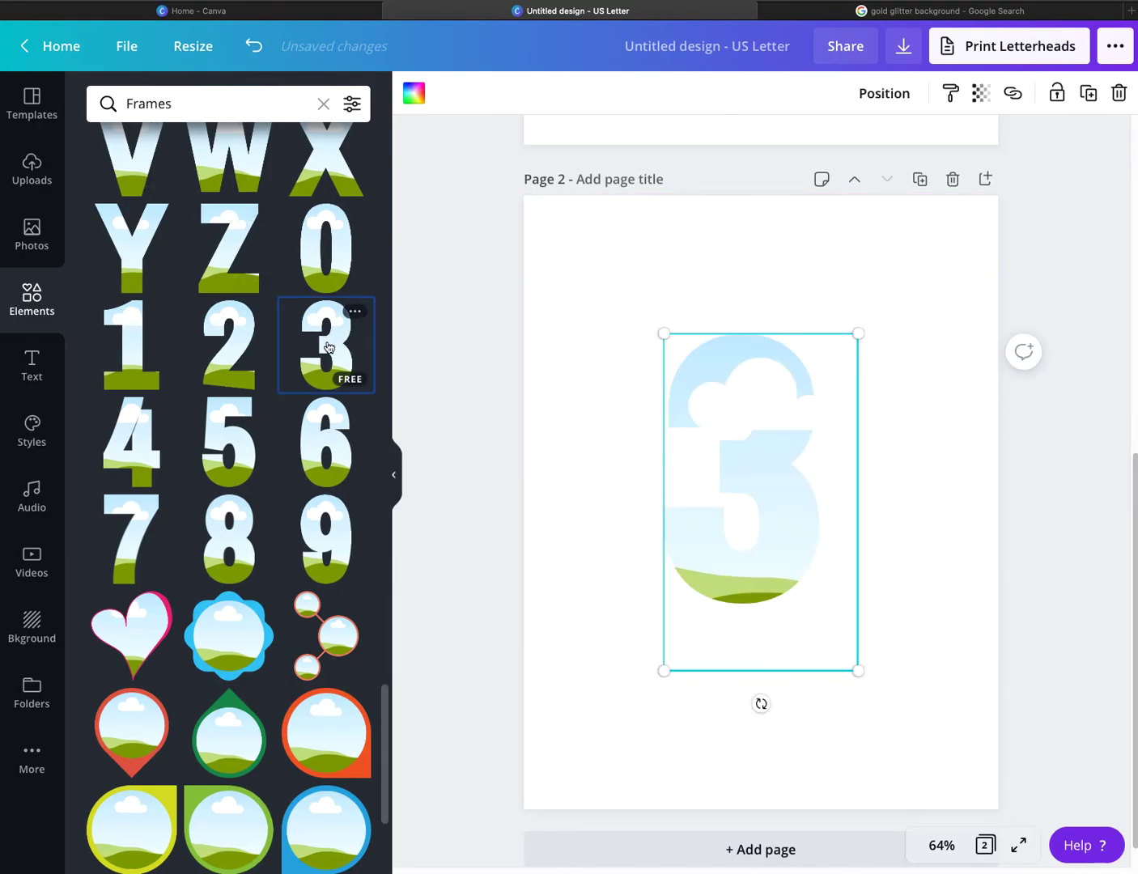
drag(621, 305, 584, 274)
drag(736, 409, 681, 401)
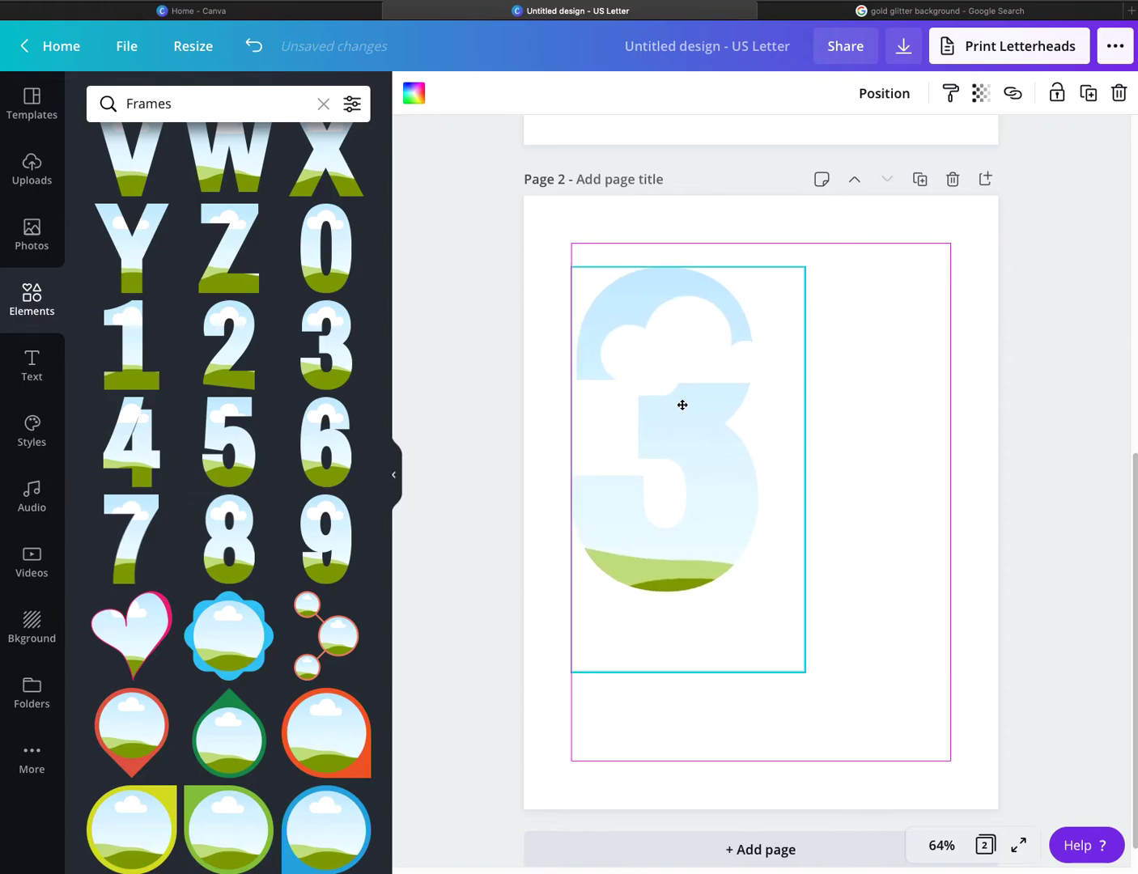
click(229, 441)
drag(752, 517, 863, 620)
Give page 2 a pink background colour
click(1039, 217)
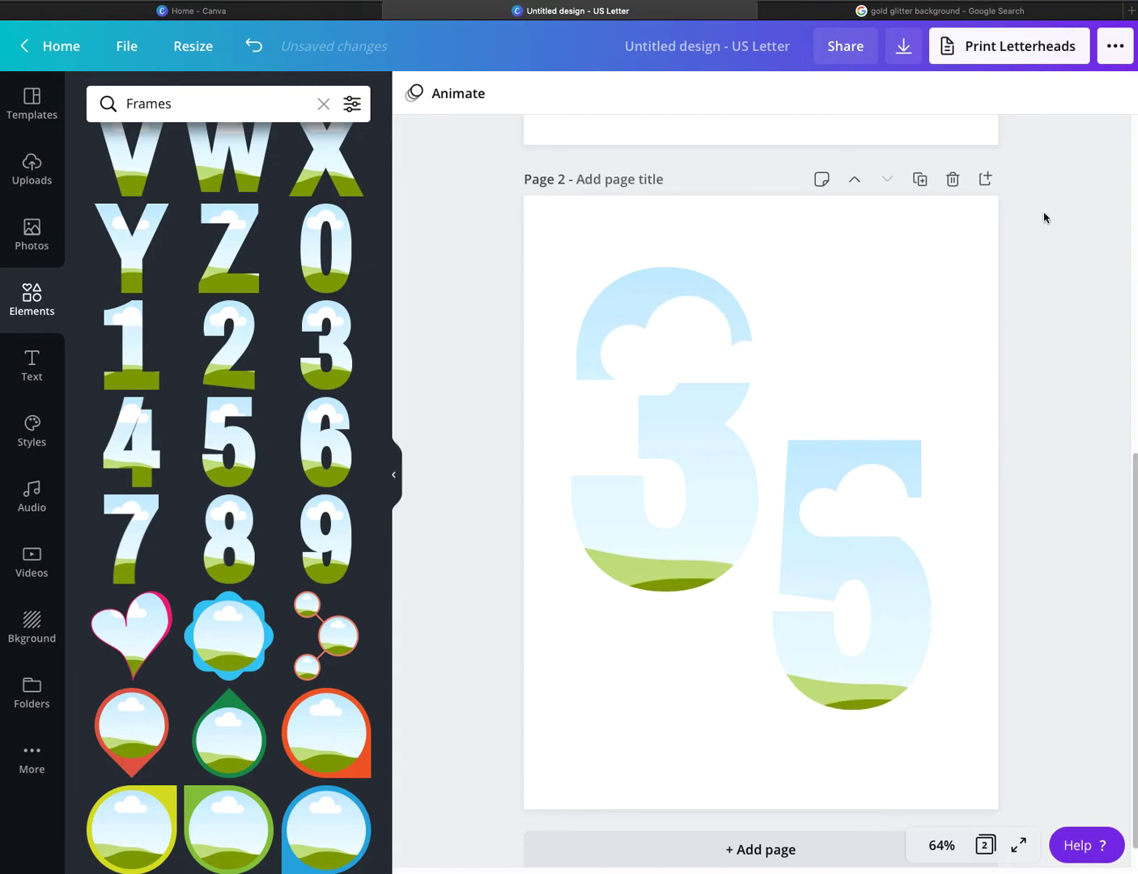
click(908, 223)
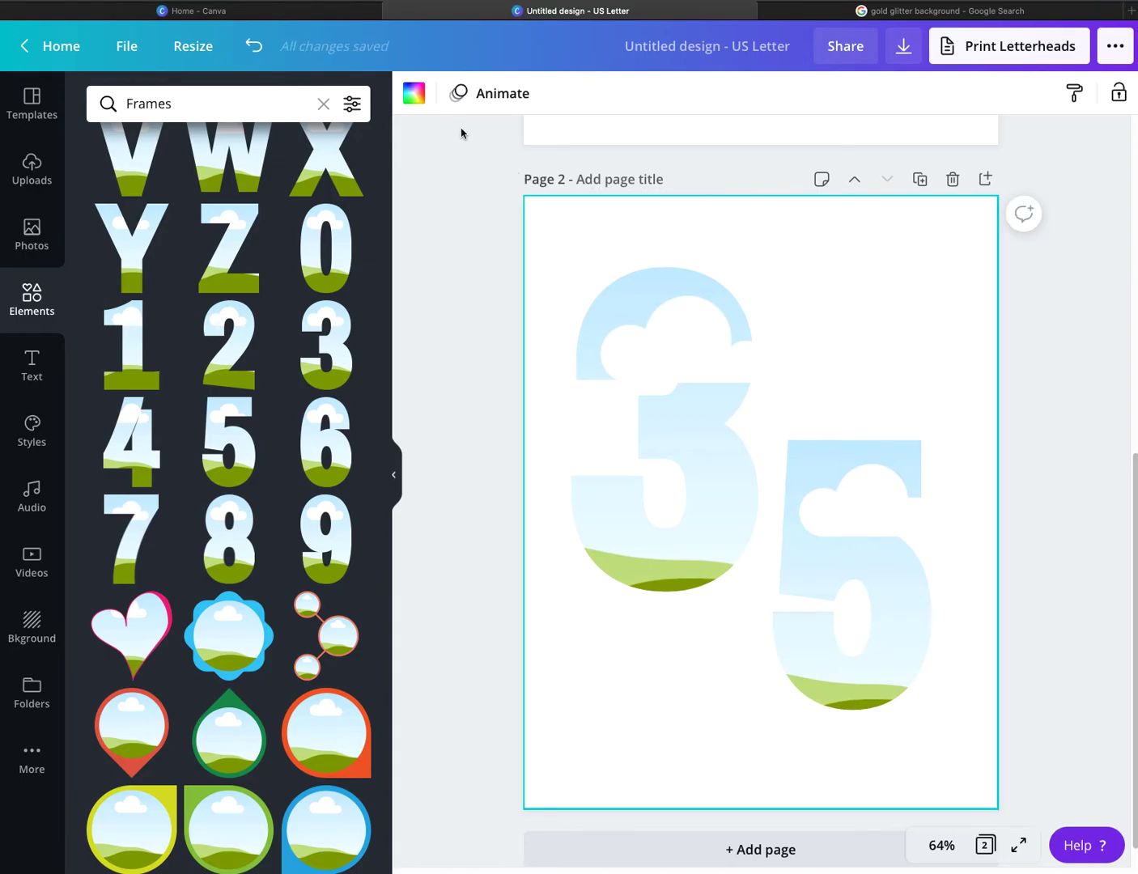
click(412, 94)
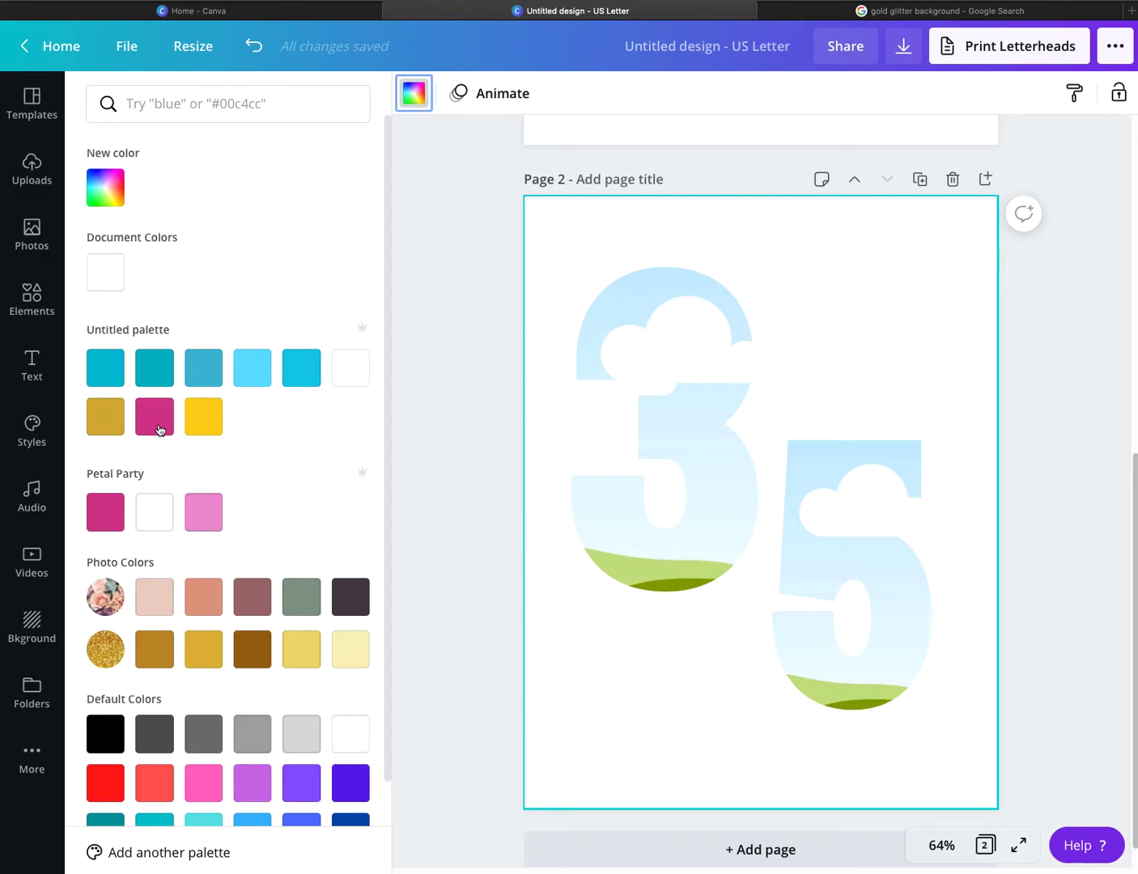
click(149, 421)
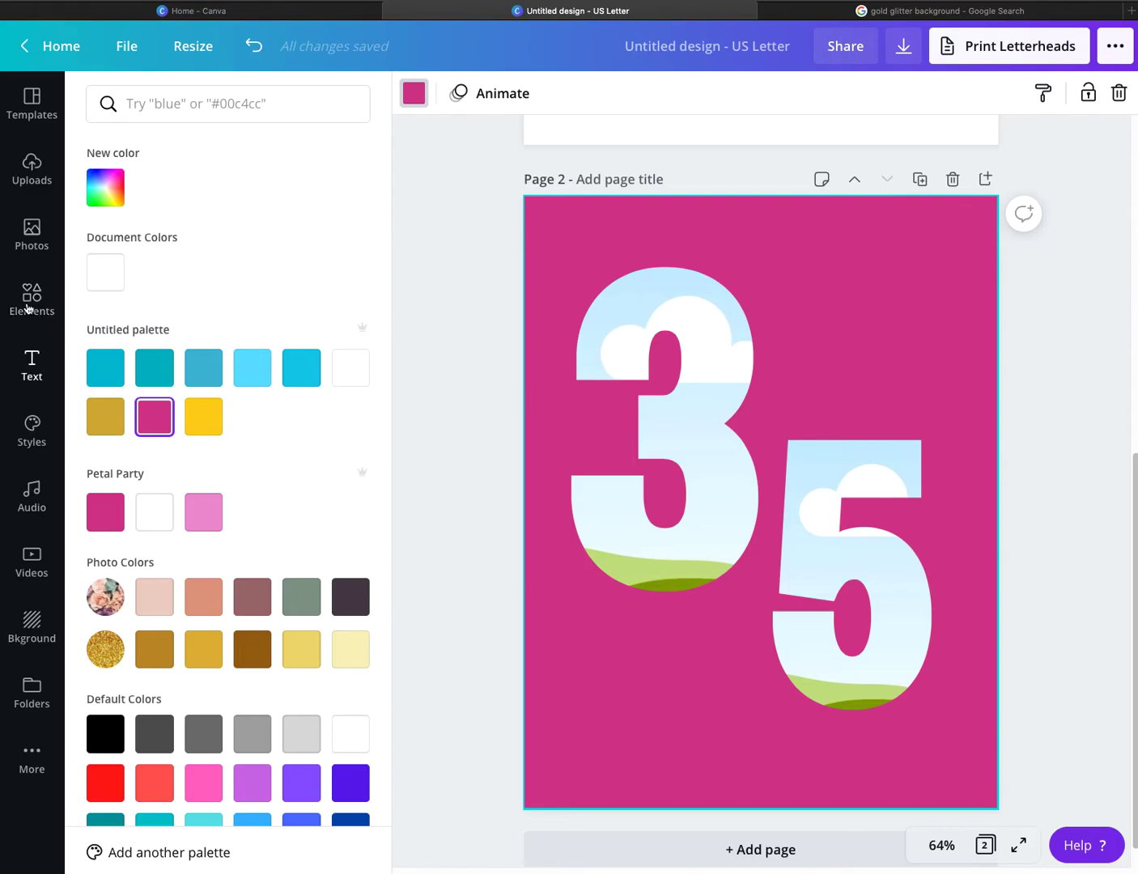
click(35, 234)
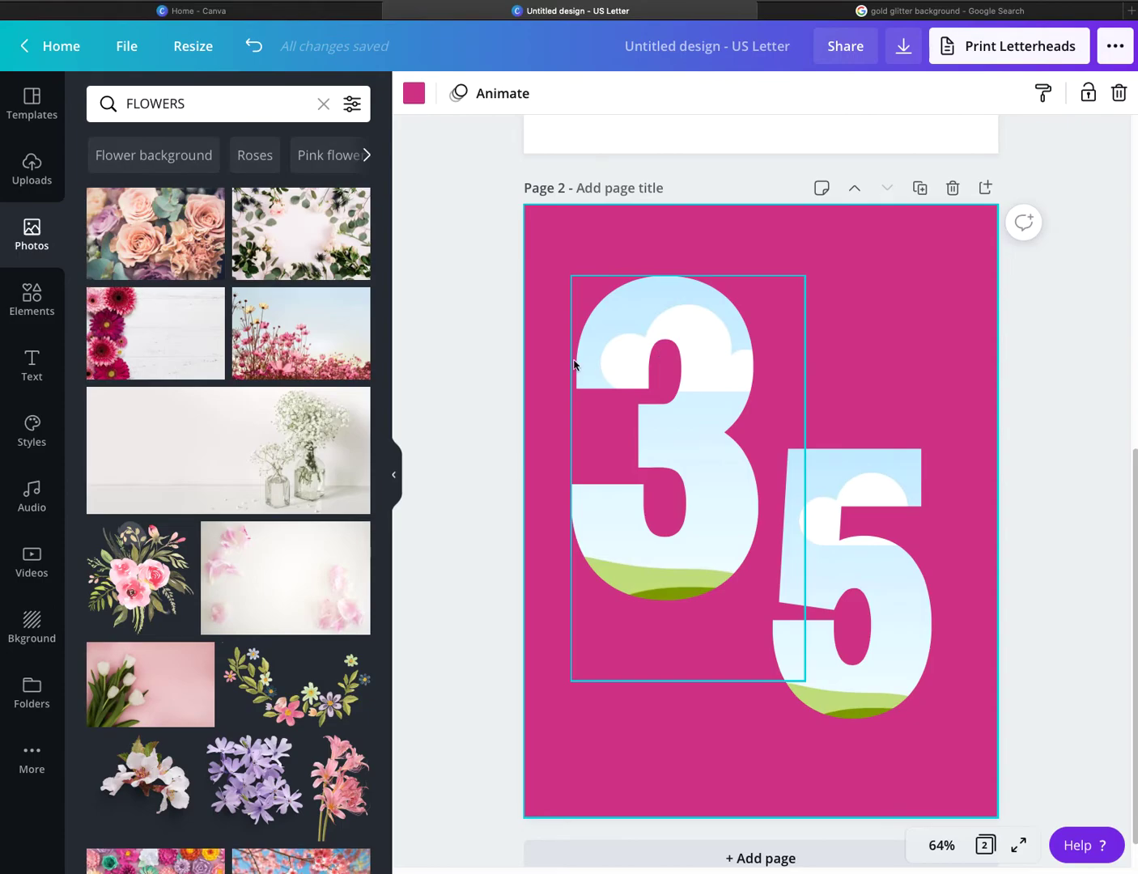
Clear the Frames search and open all the Gradients backgrounds
scroll(656, 376, up, 5)
scroll(654, 375, up, 2)
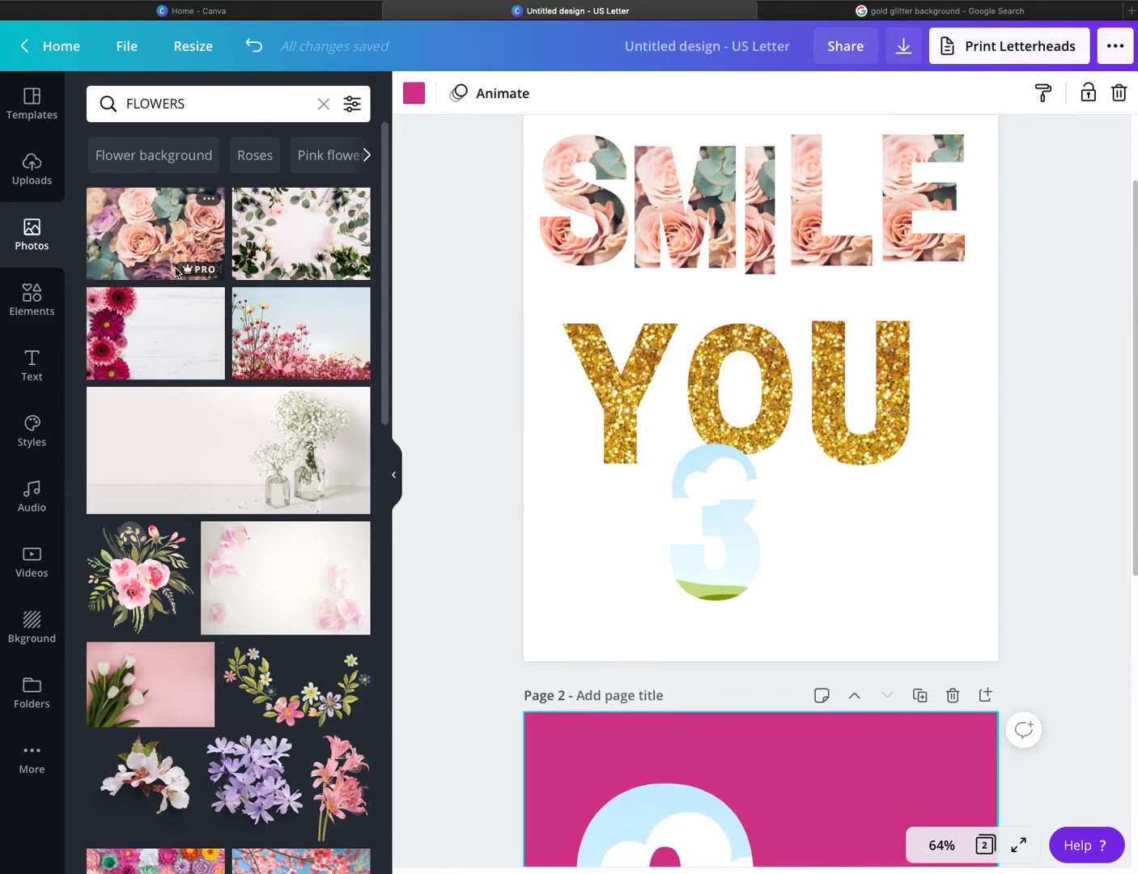
click(32, 298)
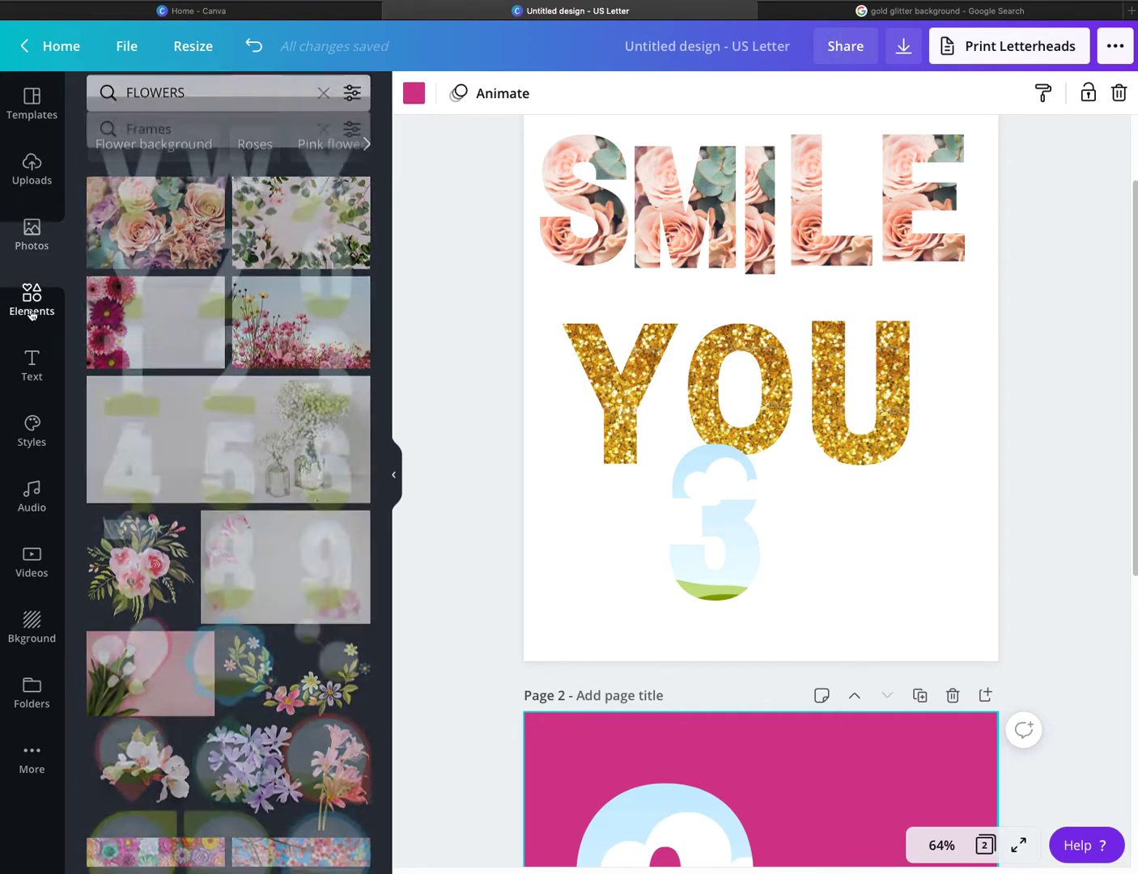
scroll(176, 285, up, 3)
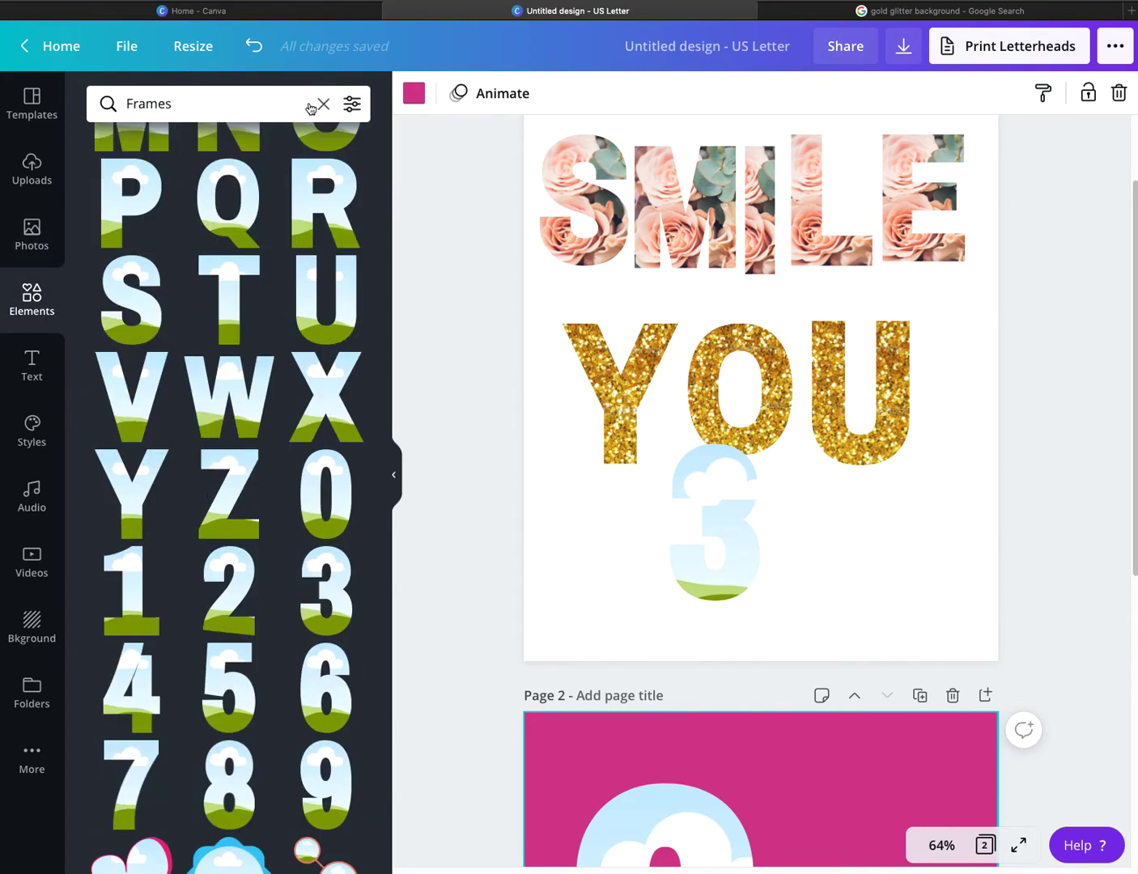
click(323, 104)
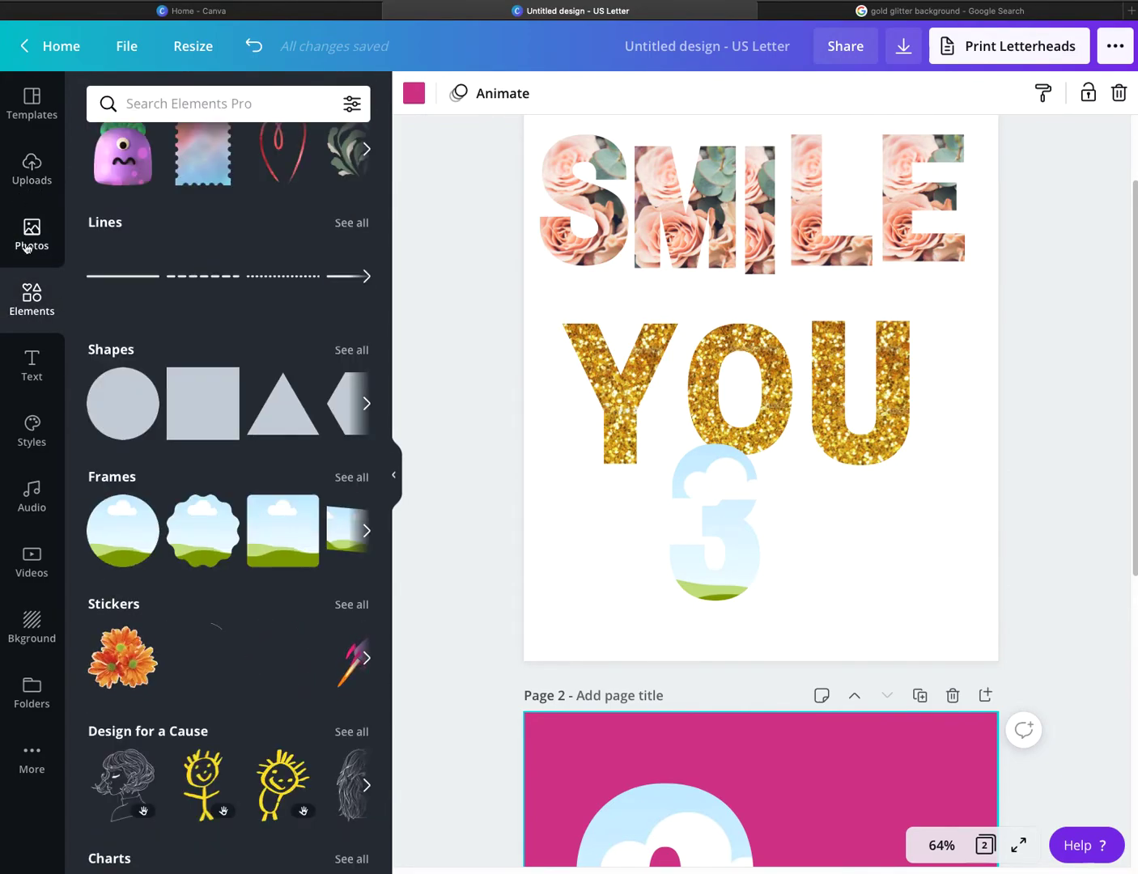
click(32, 620)
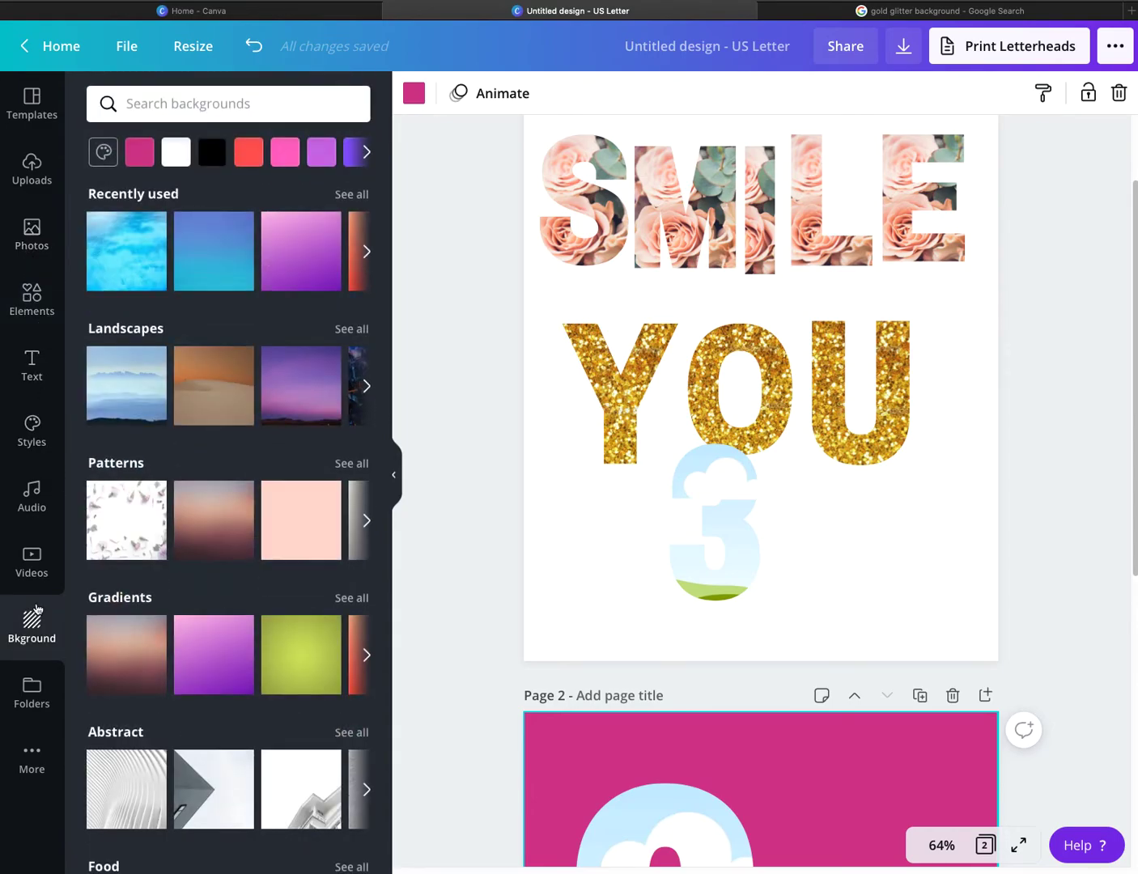
scroll(220, 427, down, 5)
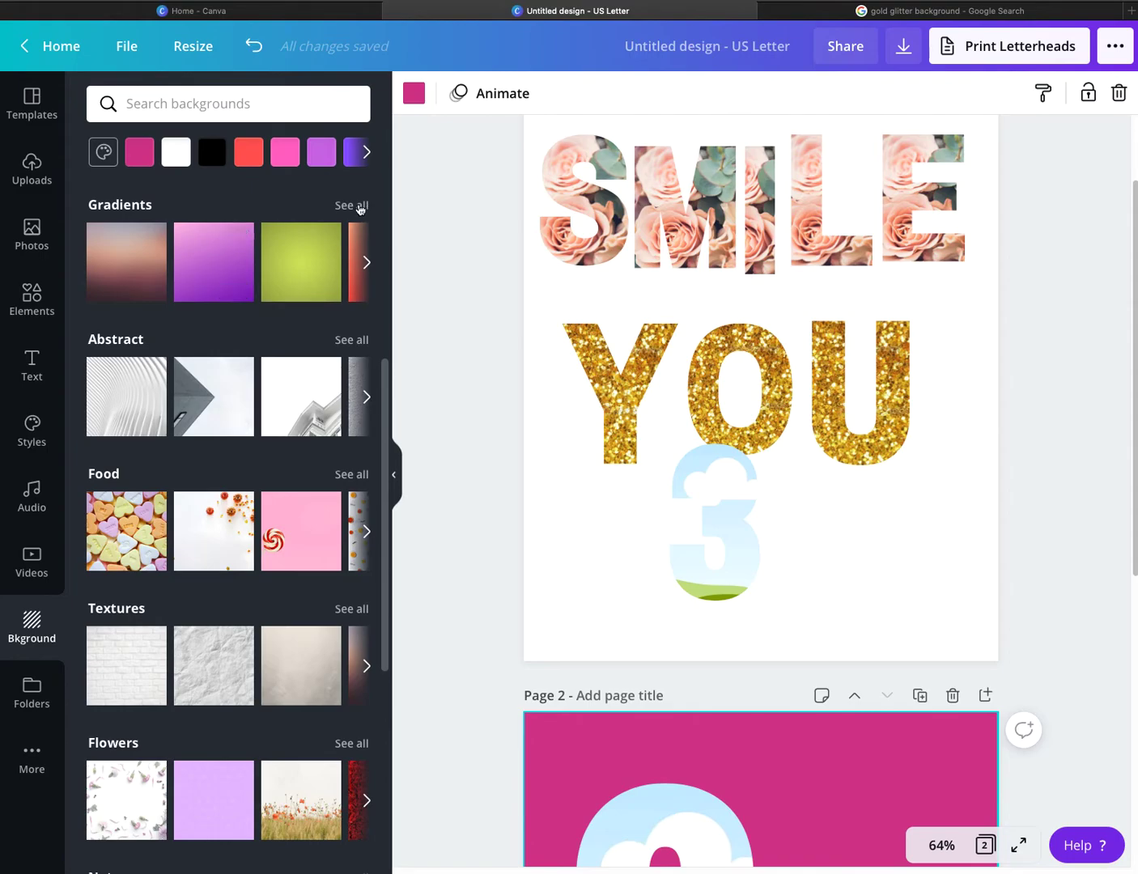
click(351, 204)
Try the cyan gradient on page 2, undo it, then try the yellow gradient
scroll(266, 450, down, 4)
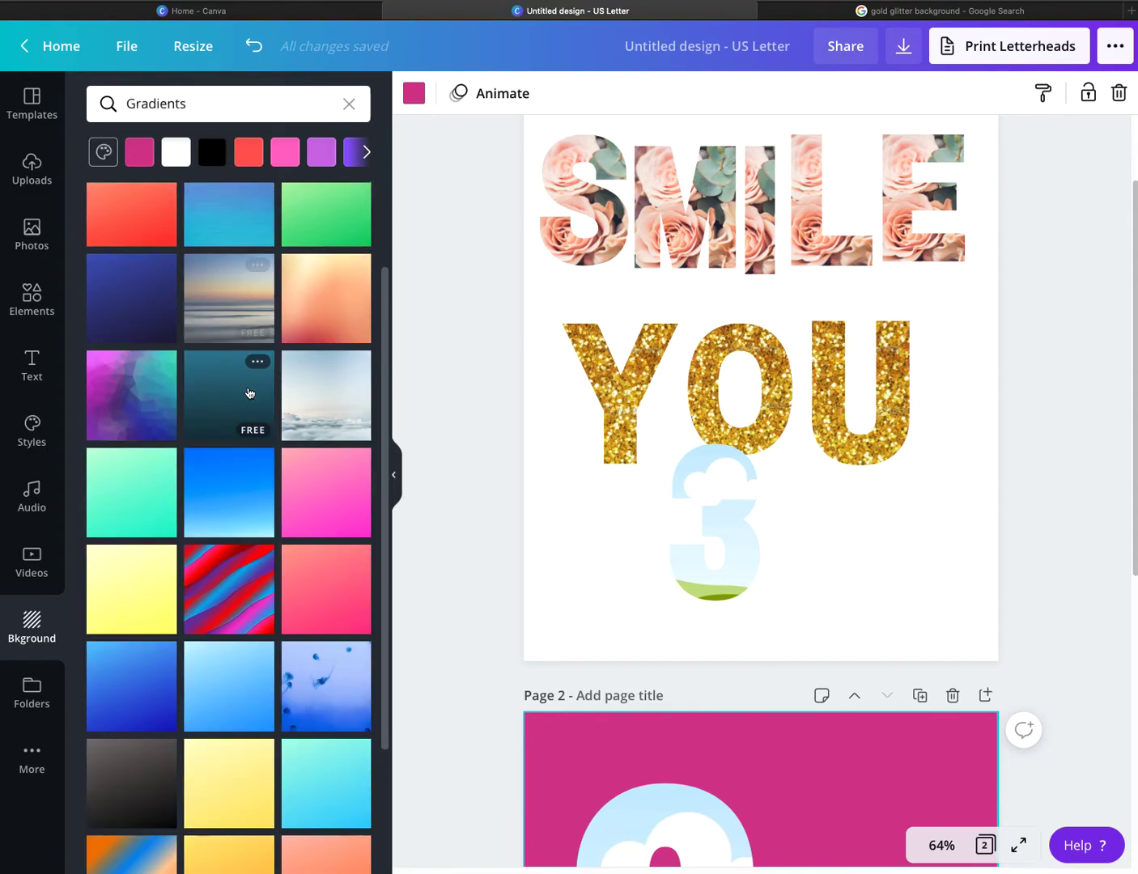
scroll(701, 668, down, 5)
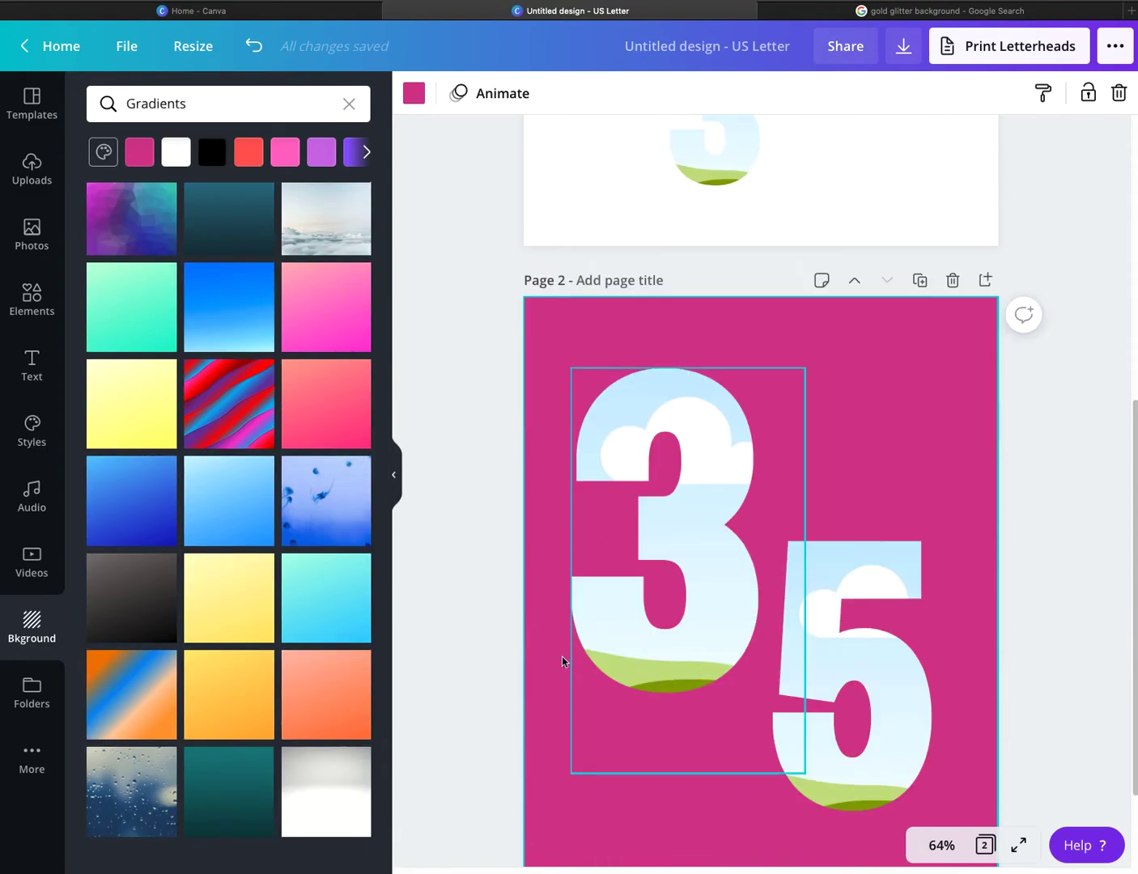
drag(321, 593, 602, 366)
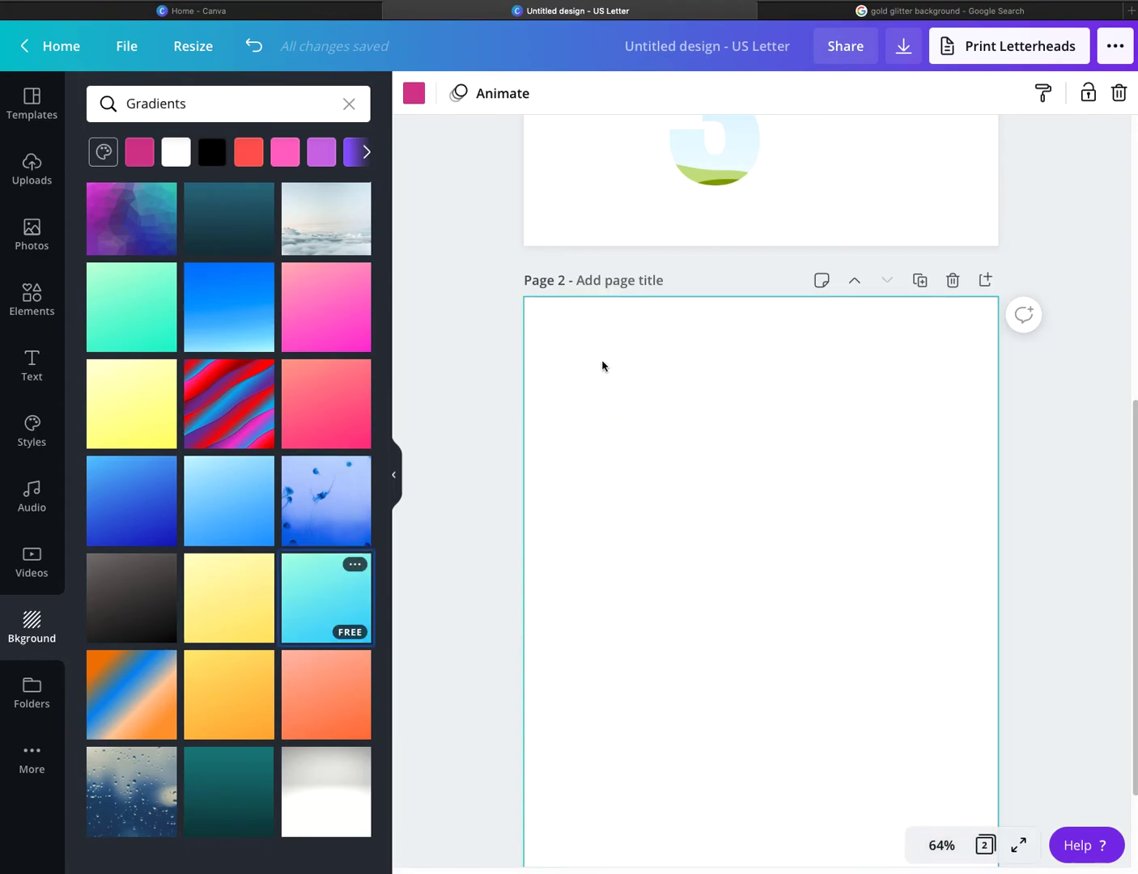
click(254, 46)
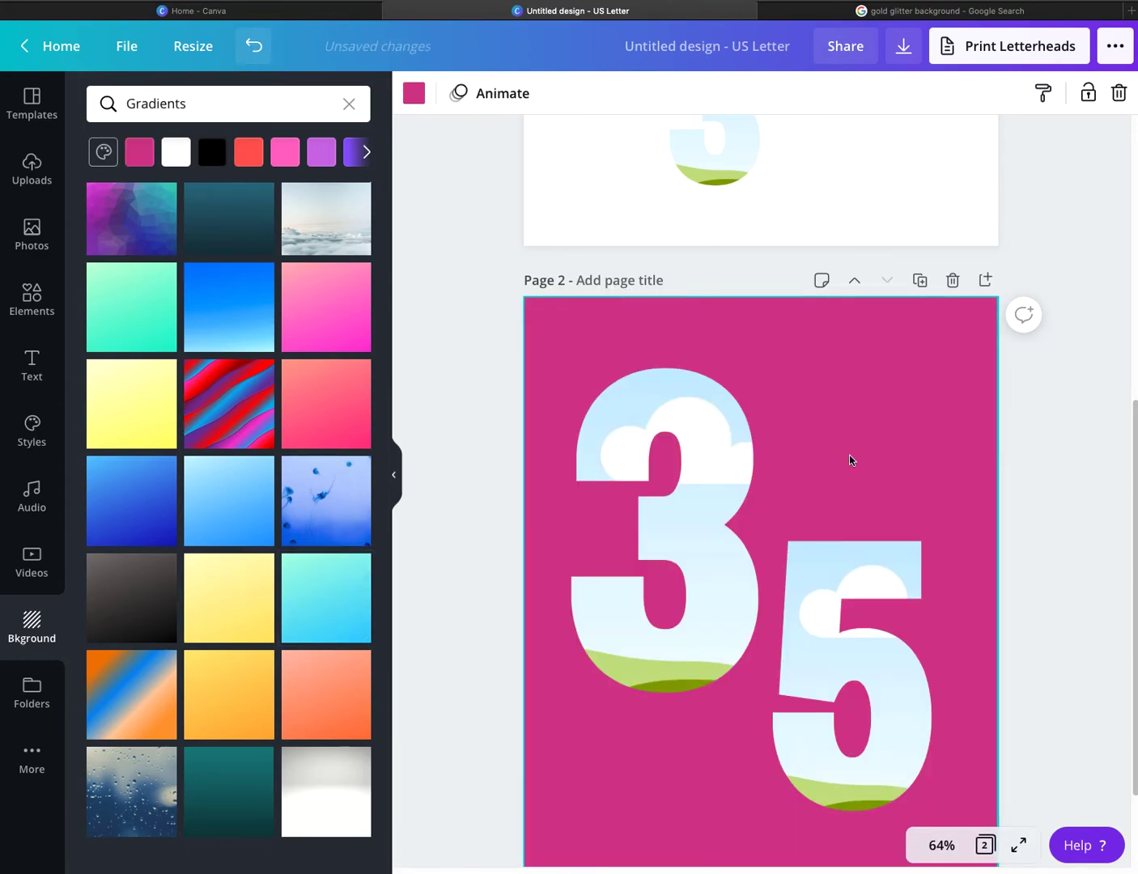
scroll(661, 542, down, 3)
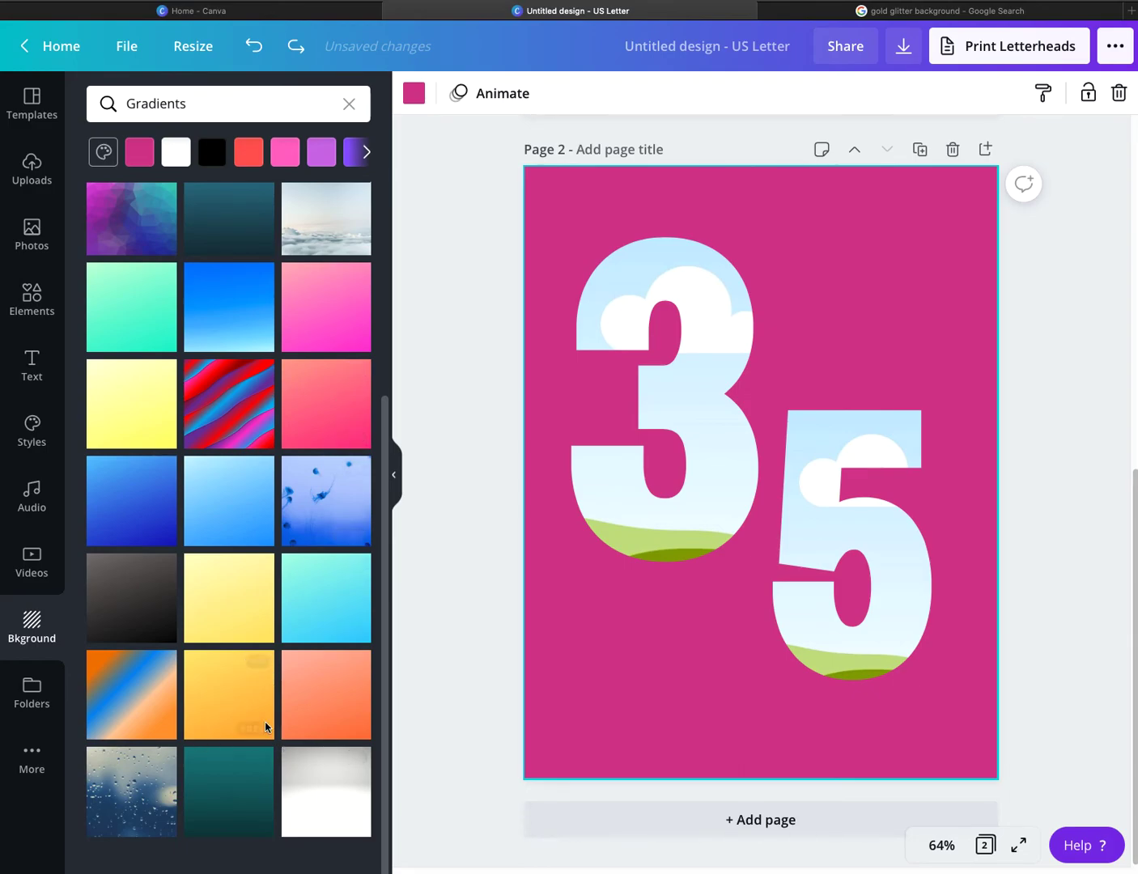
drag(141, 424, 167, 423)
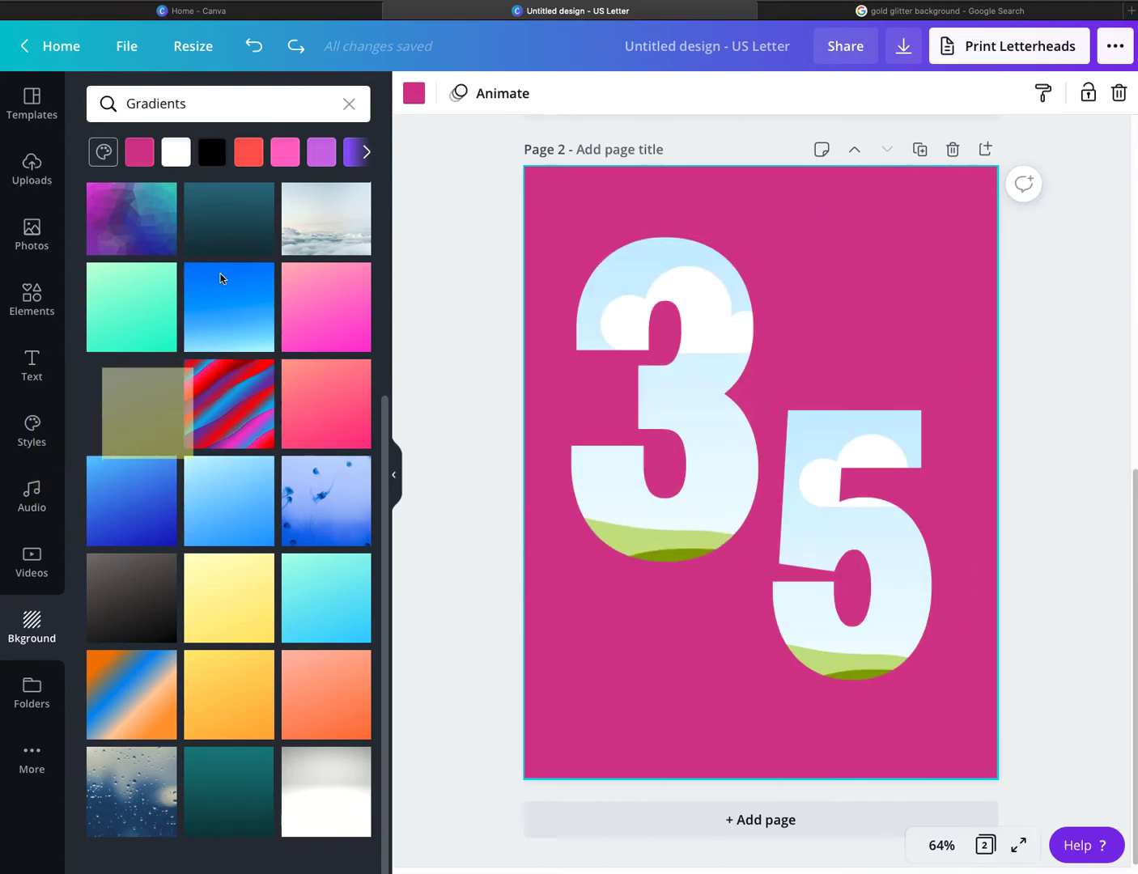
scroll(220, 277, up, 4)
Browse all backgrounds, trying white brick and red roses on page 2, then undo the roses
click(350, 104)
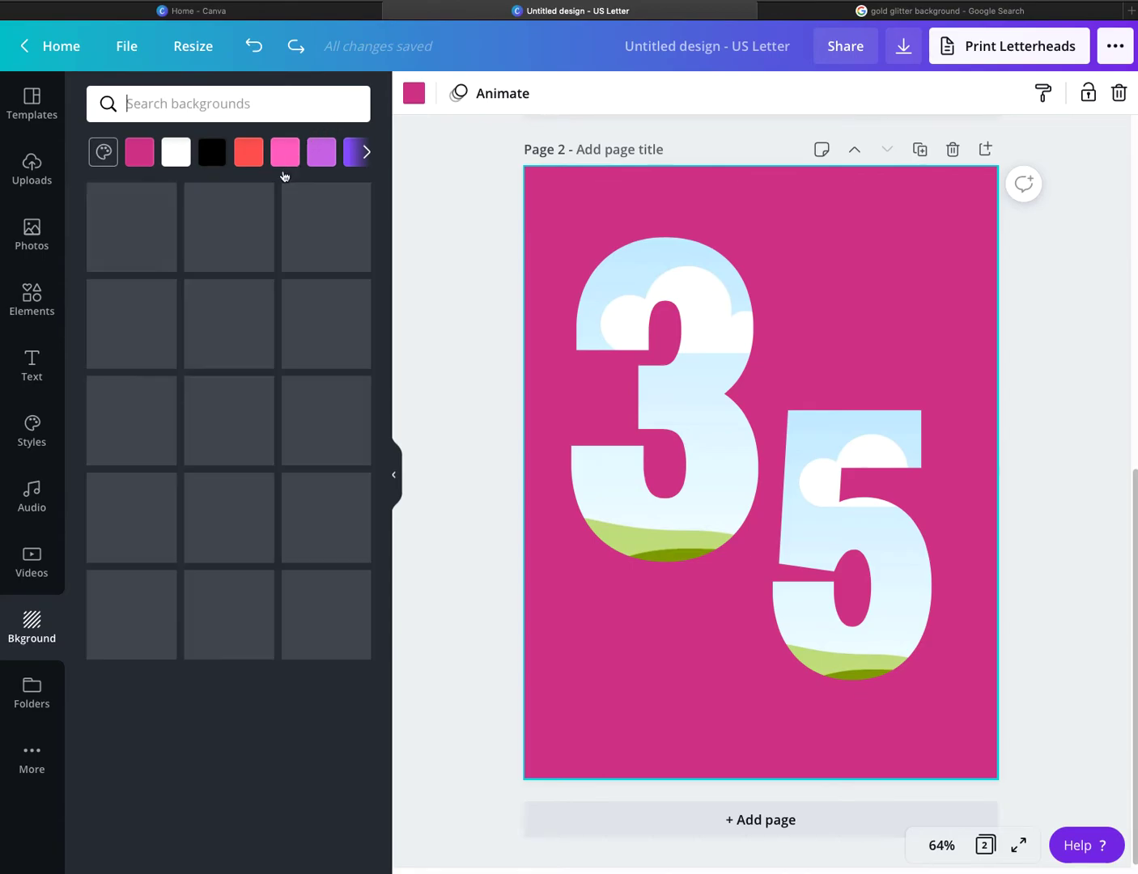
scroll(157, 494, down, 5)
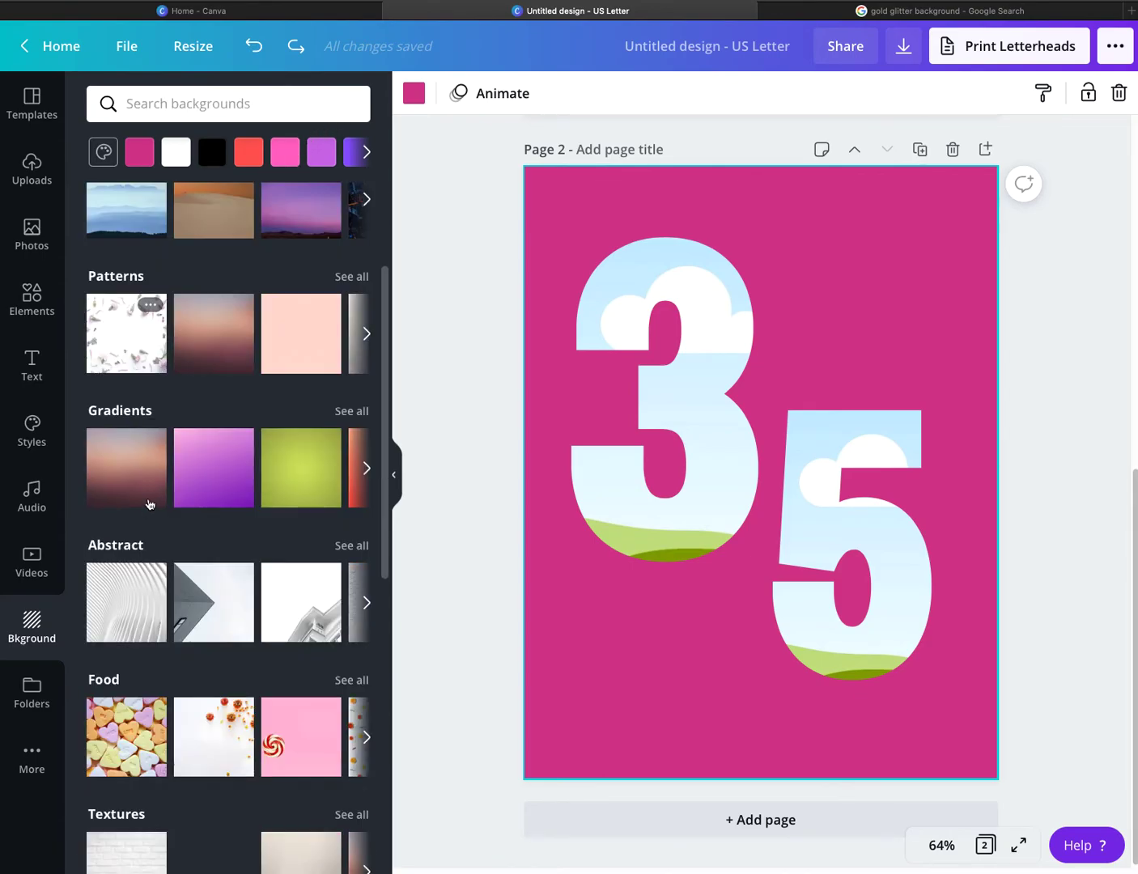
scroll(157, 513, down, 2)
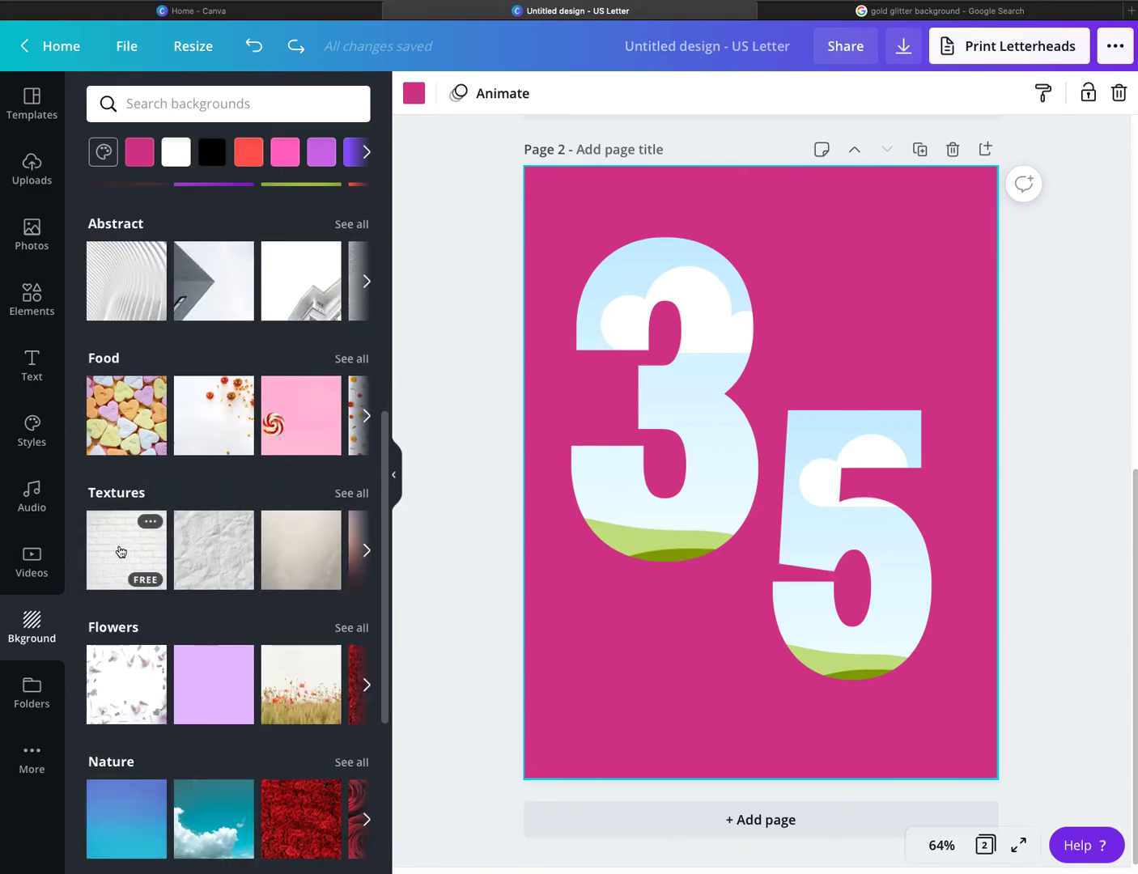
drag(121, 551, 203, 621)
scroll(243, 592, down, 6)
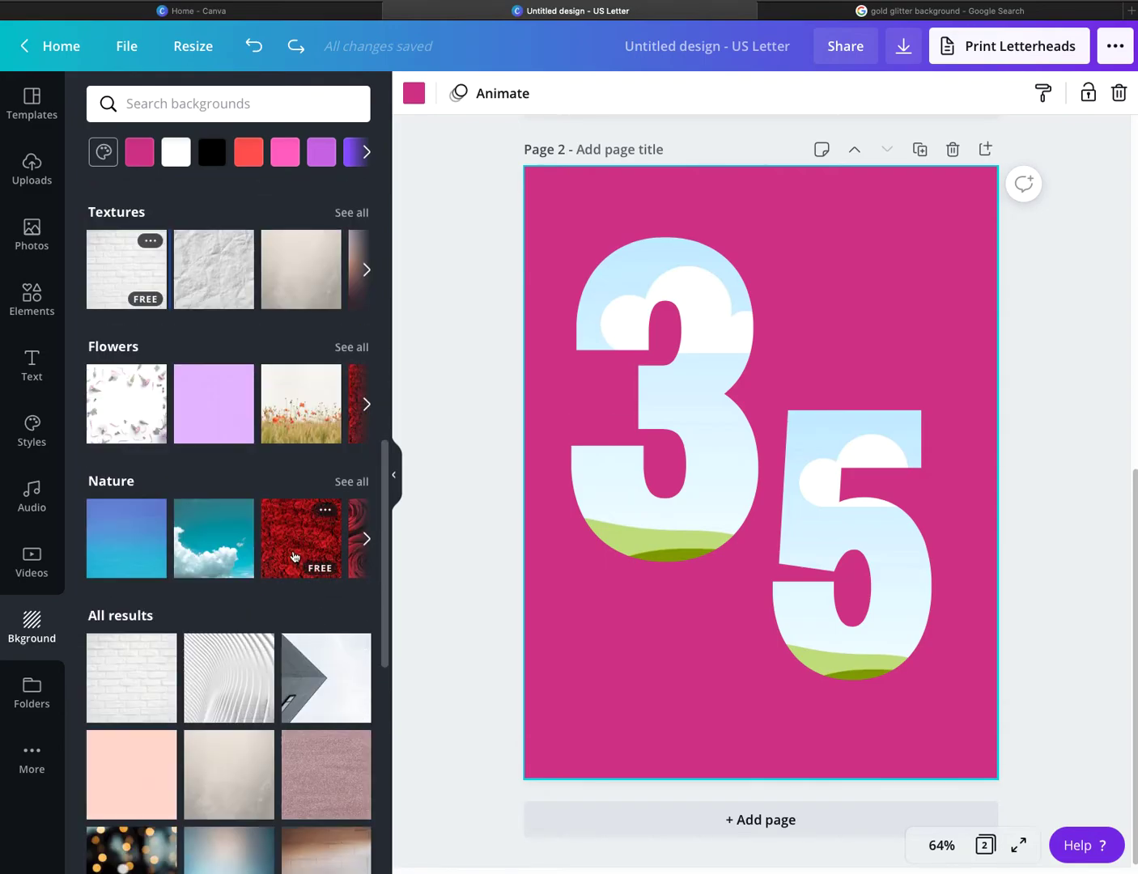
drag(295, 557, 586, 274)
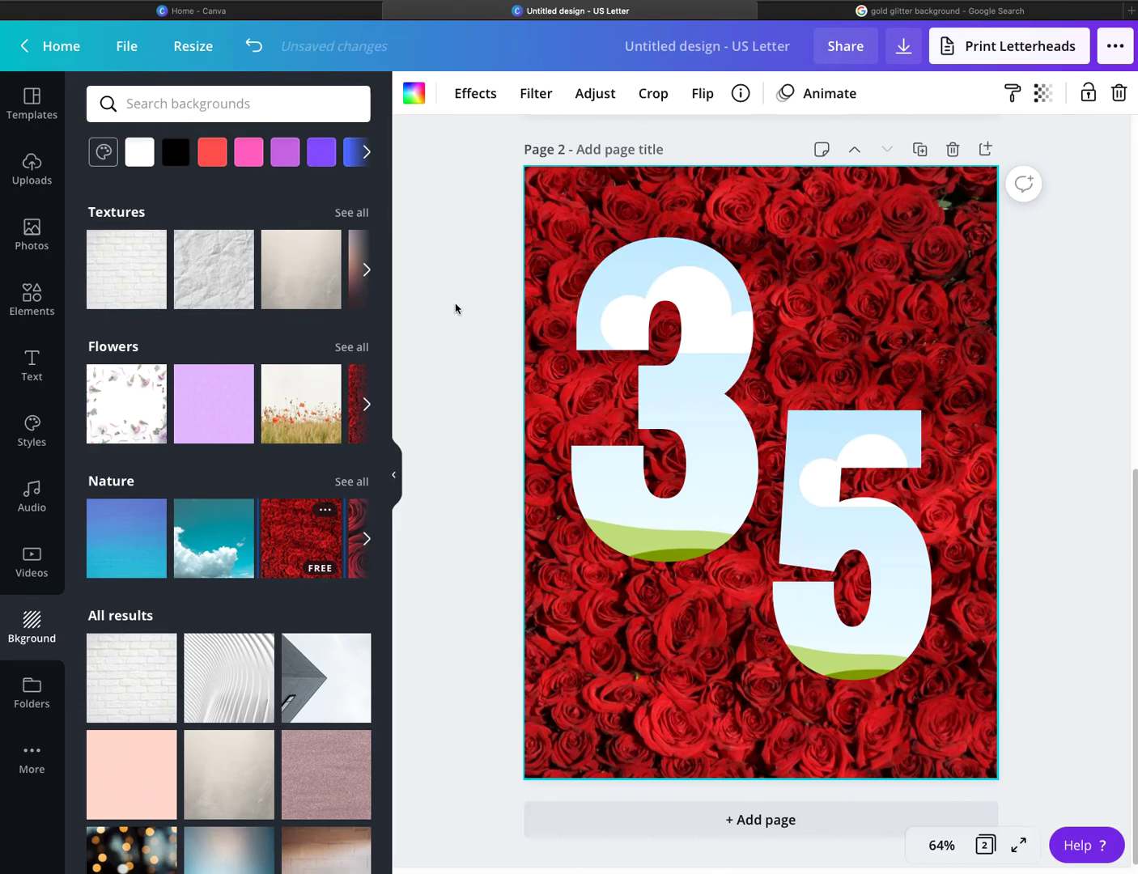
click(254, 45)
Try the hexagon pattern background on page 2
scroll(279, 574, down, 6)
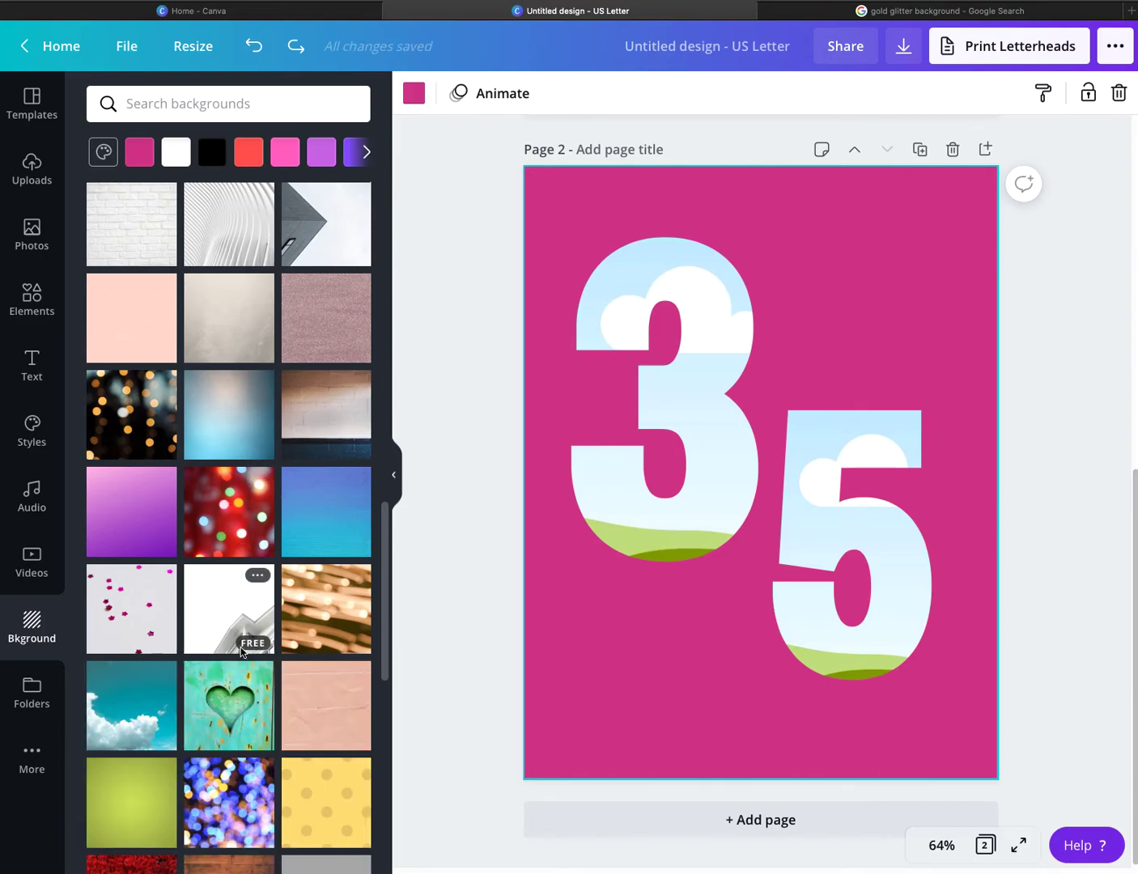
scroll(239, 648, down, 3)
scroll(210, 639, down, 2)
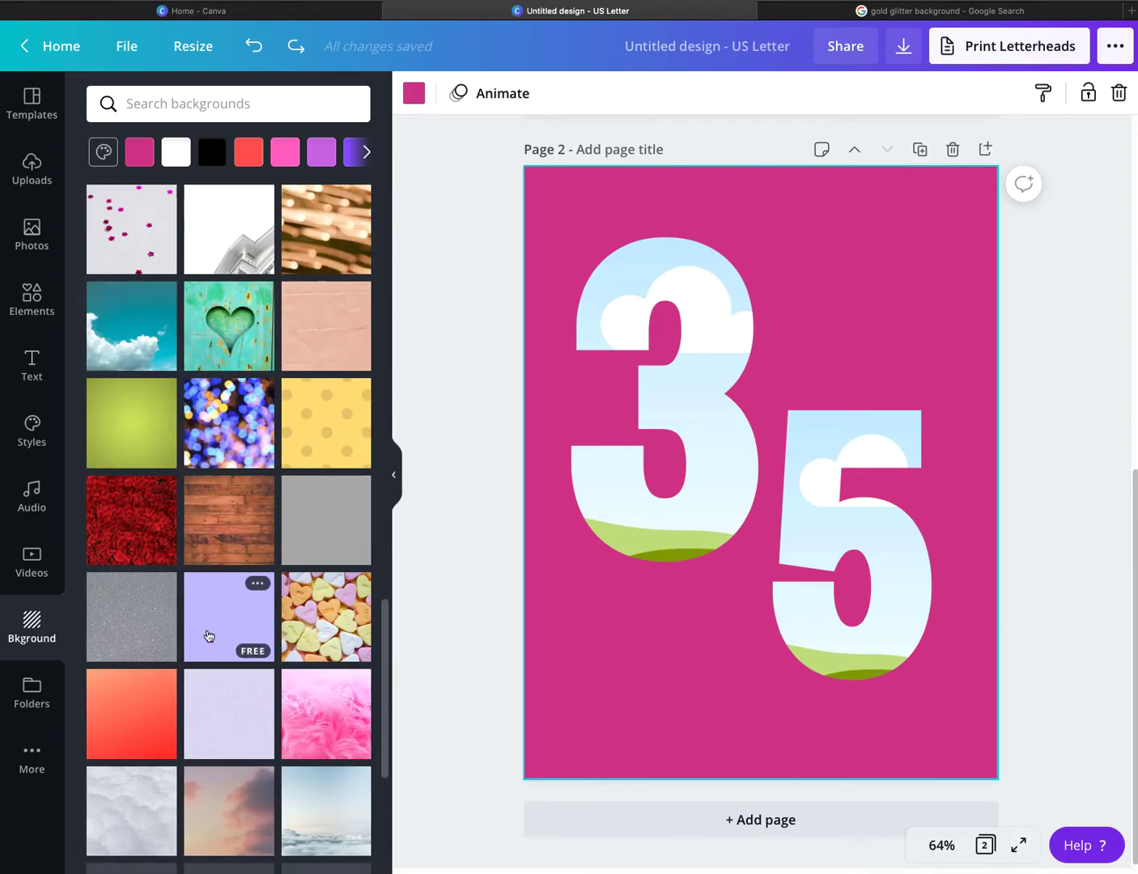
scroll(320, 692, down, 2)
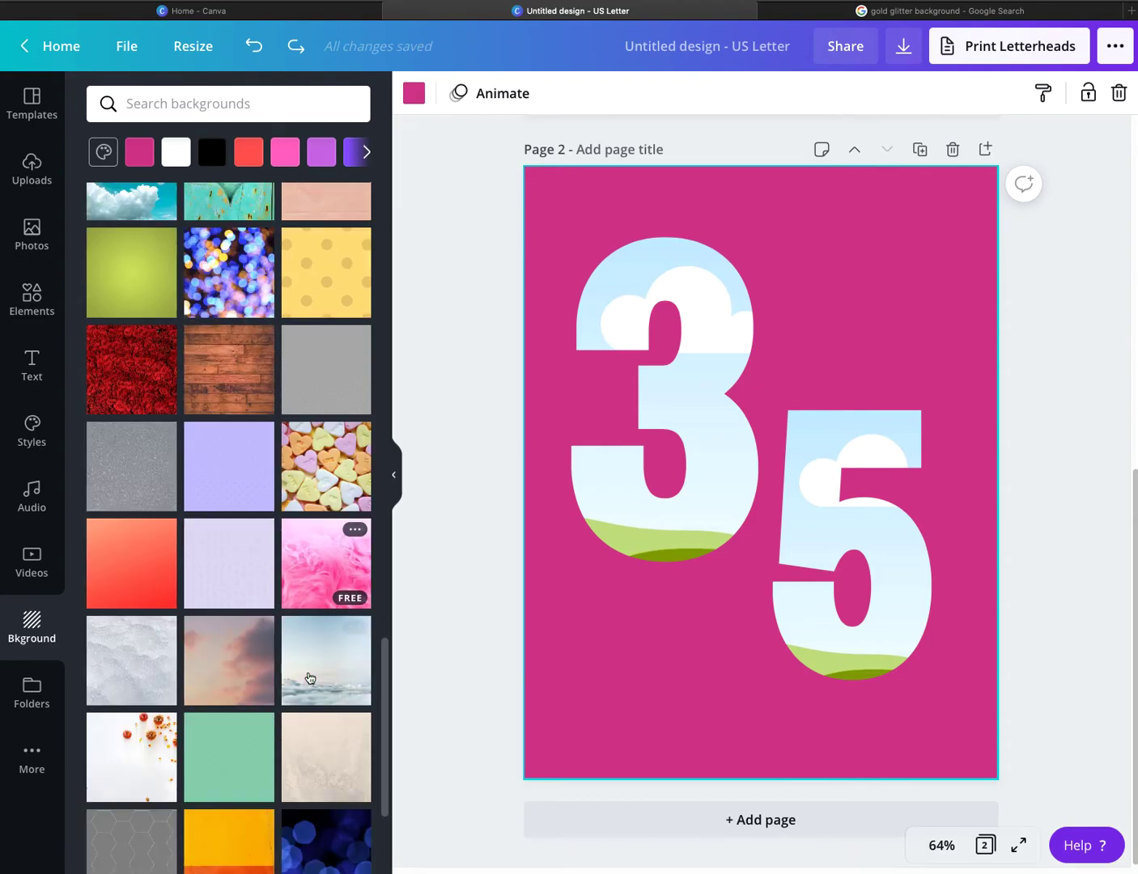
scroll(247, 613, down, 3)
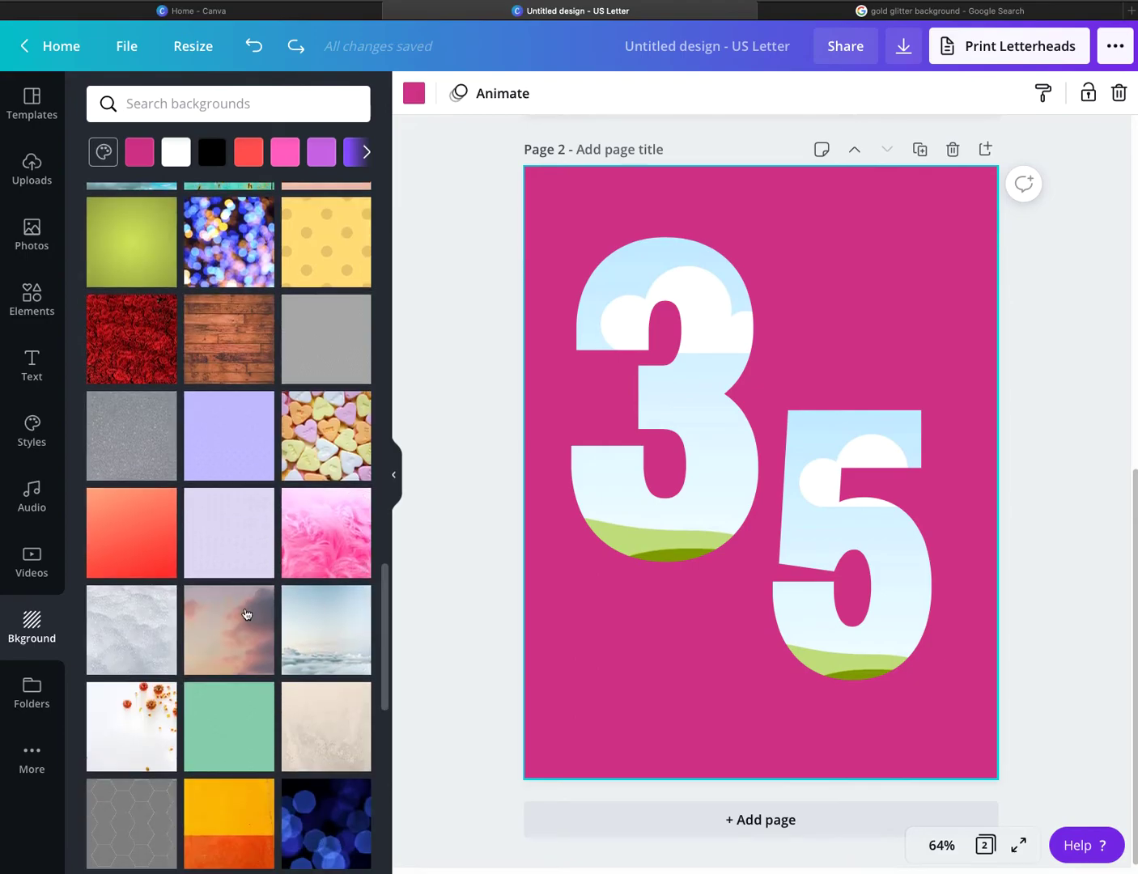
drag(131, 628, 181, 509)
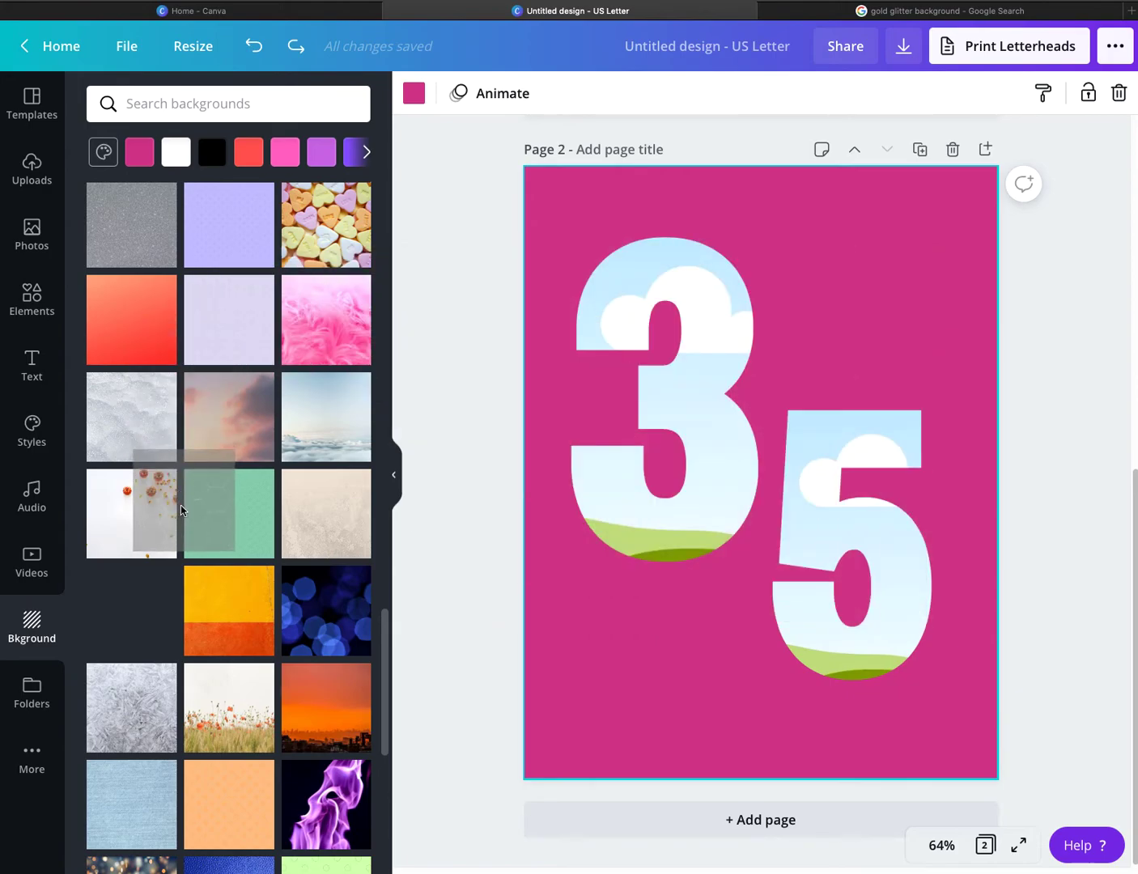
Fill page 2's 3 frame with the red roses photo from the flower results
click(32, 235)
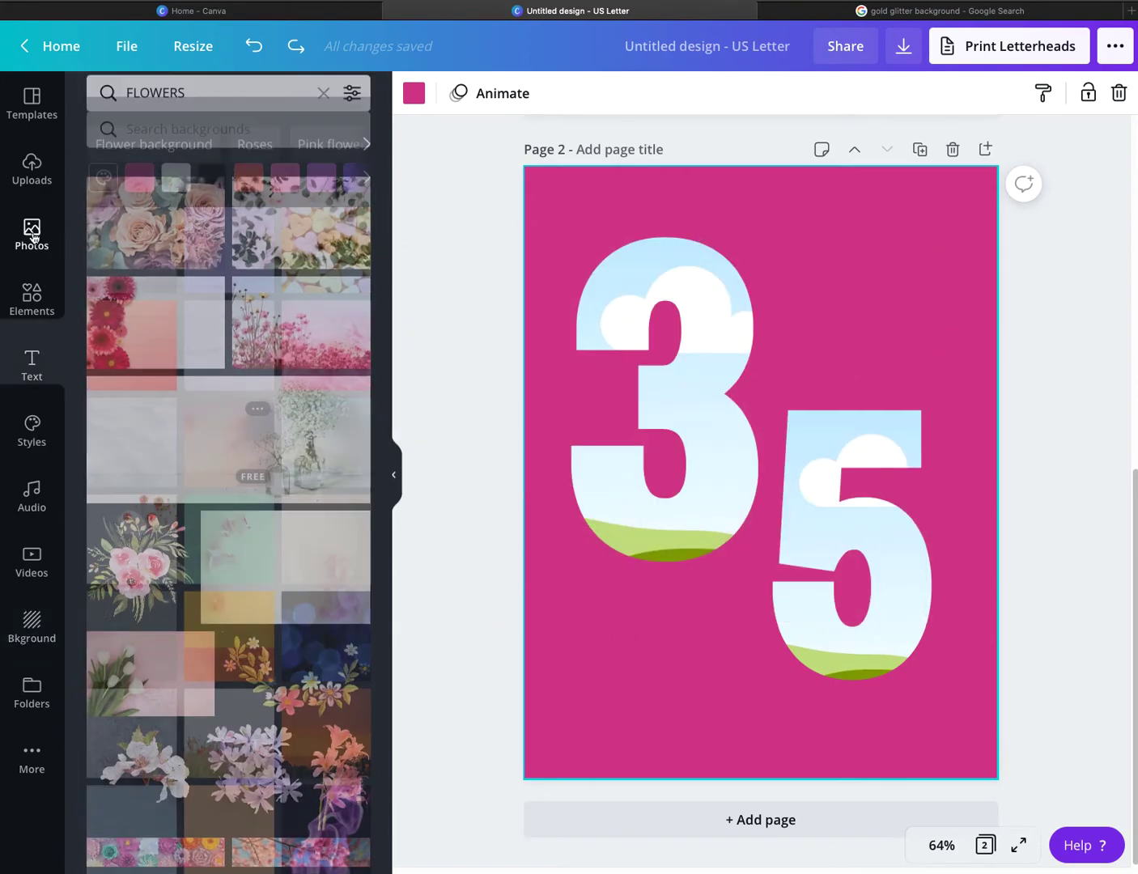
scroll(213, 411, down, 2)
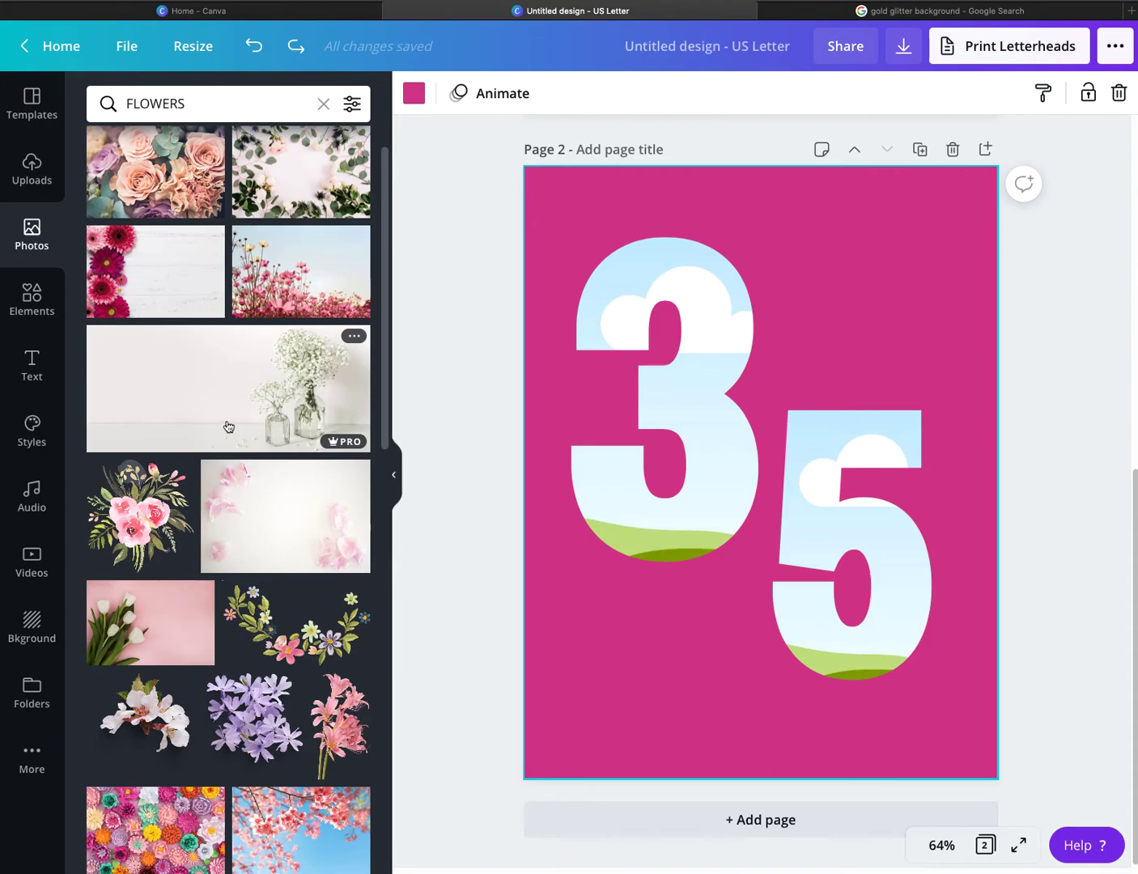
scroll(218, 417, down, 3)
scroll(268, 467, down, 6)
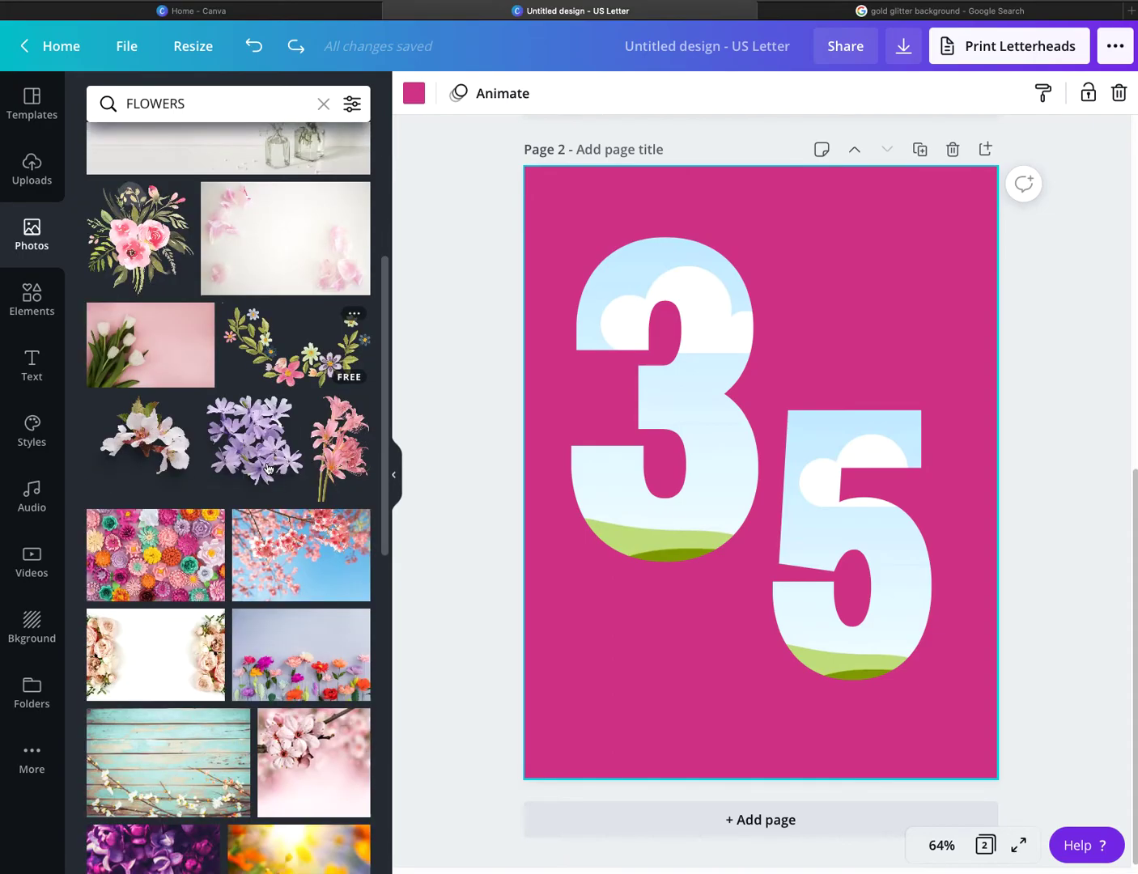
scroll(268, 468, down, 4)
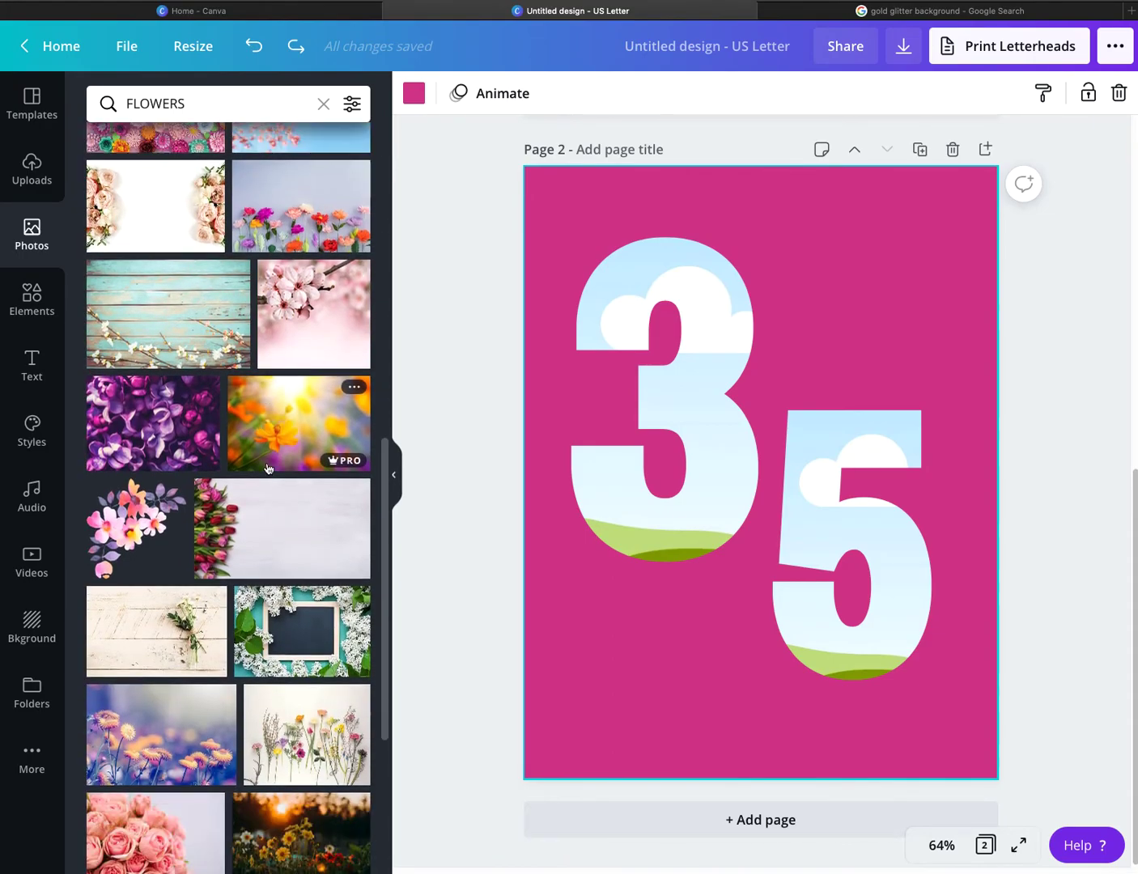
scroll(268, 468, down, 5)
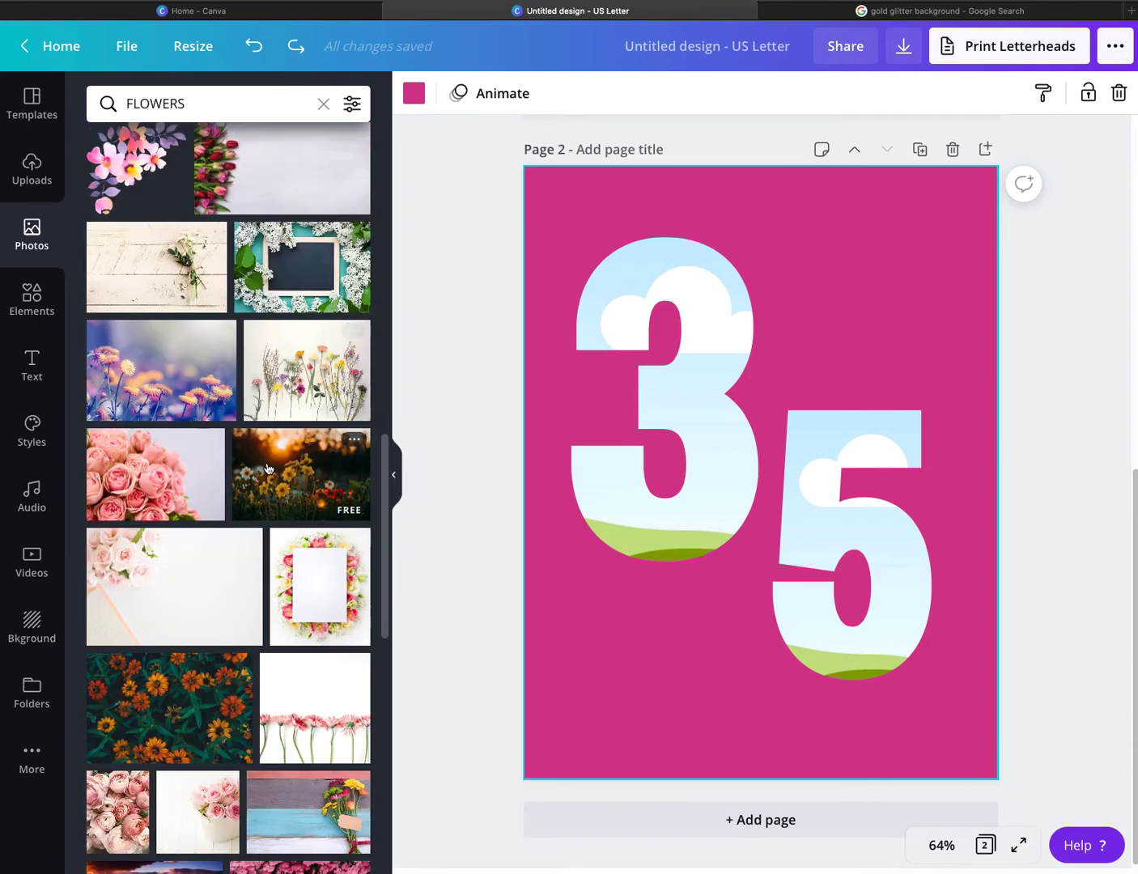
scroll(267, 468, down, 3)
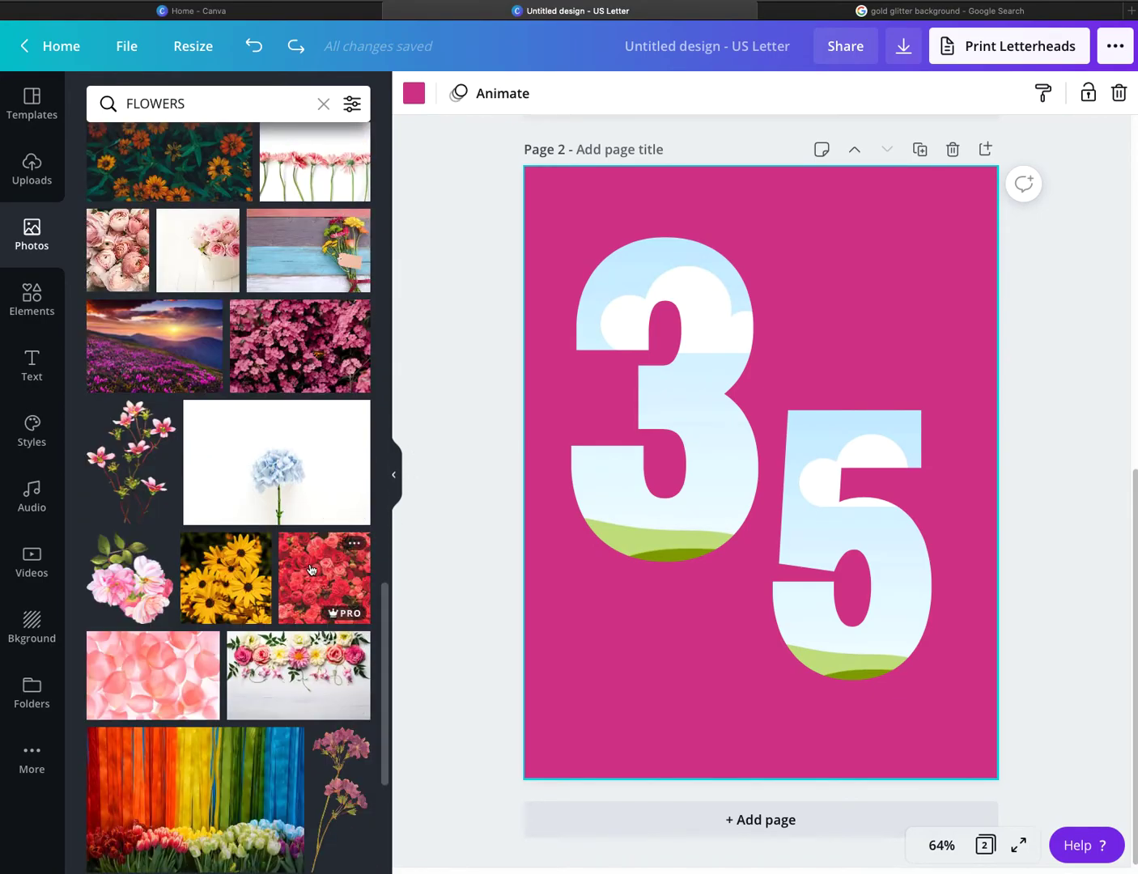
drag(321, 579, 650, 375)
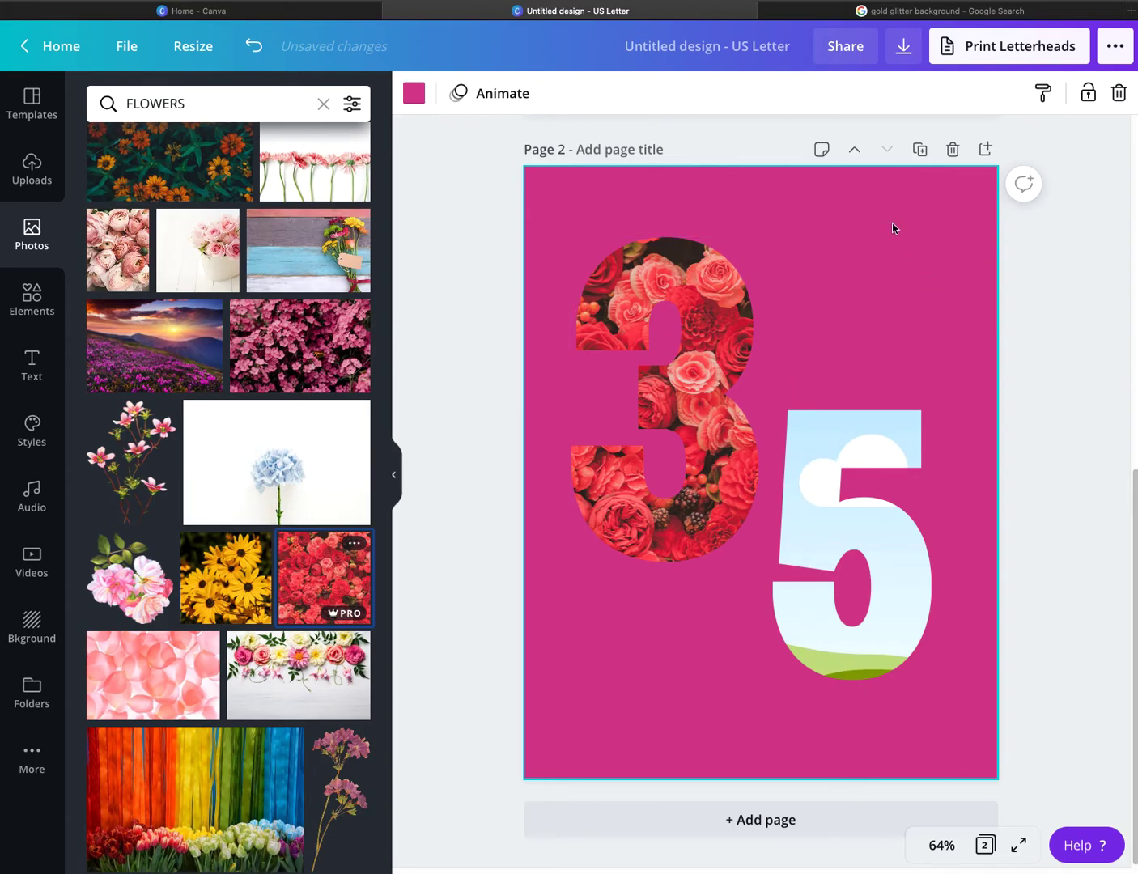
click(413, 94)
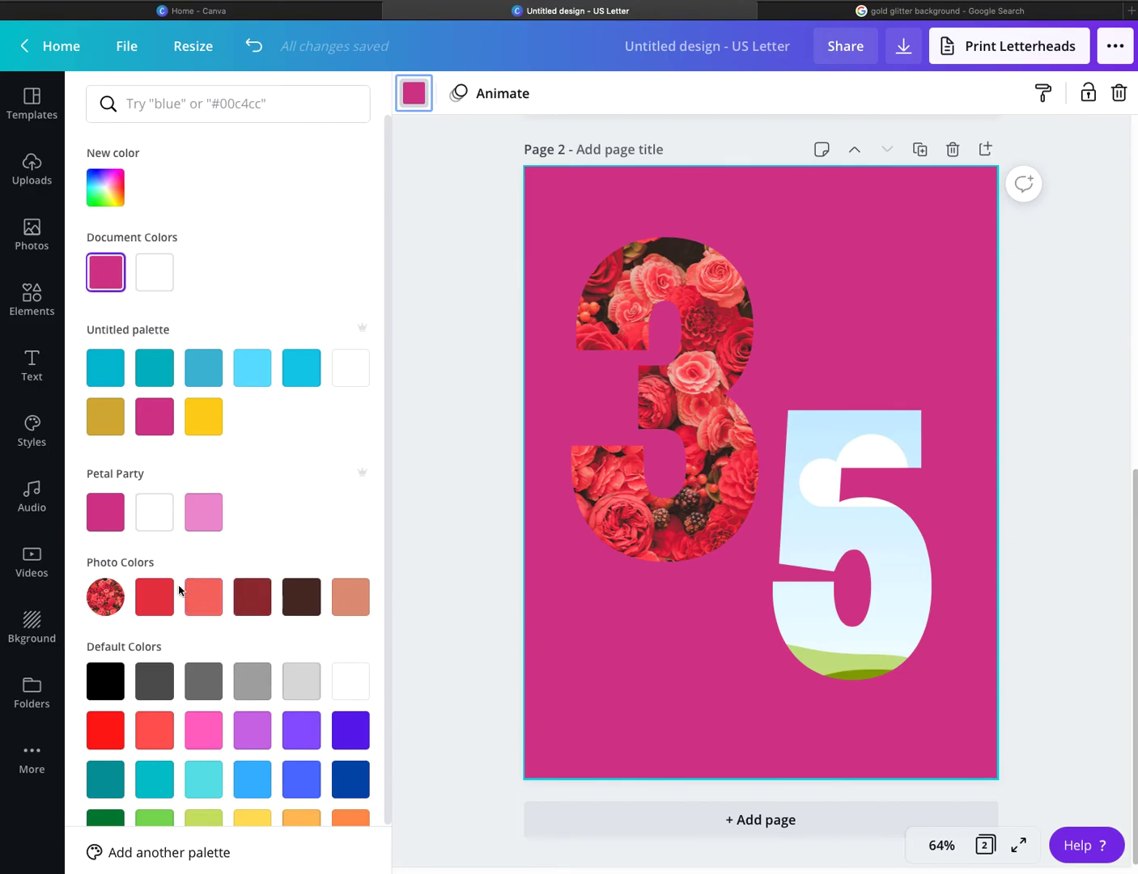
Set page 2's background to the roses photo's dark red and select the 5 frame
scroll(194, 581, down, 1)
click(248, 561)
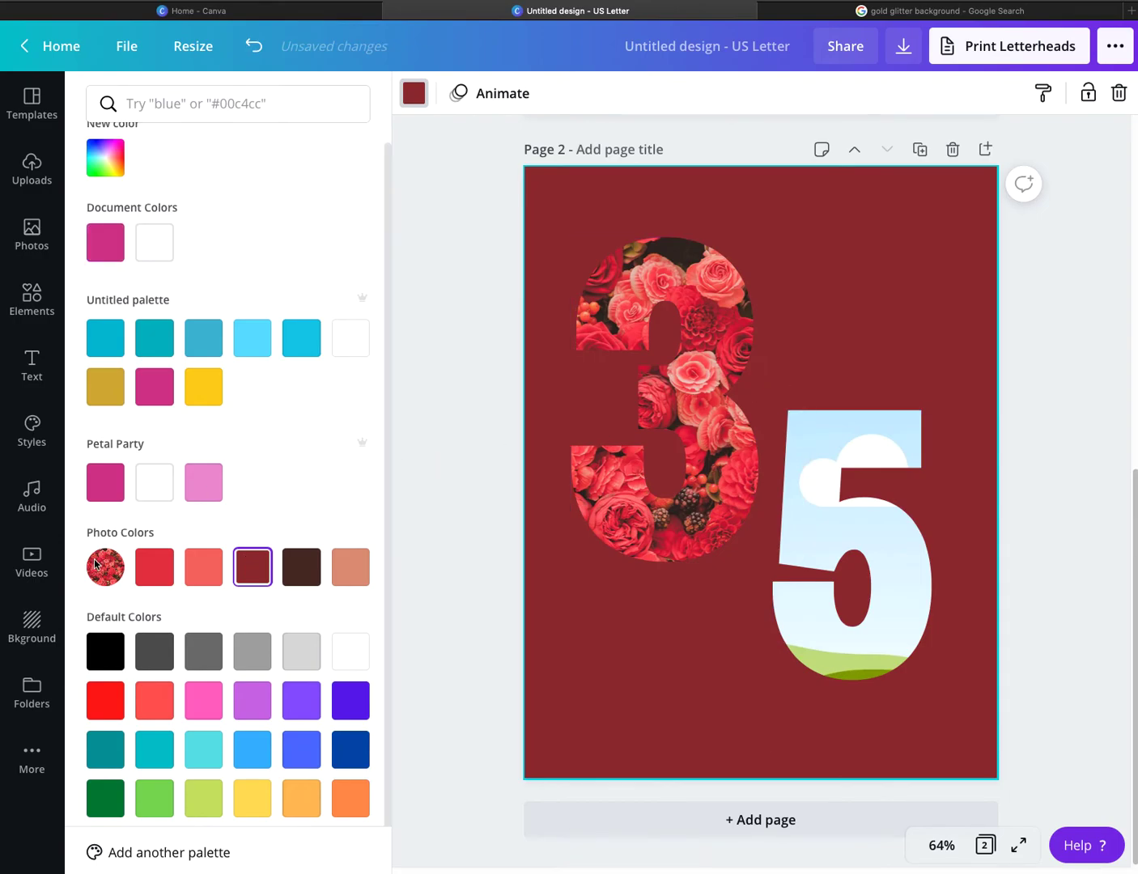
click(32, 237)
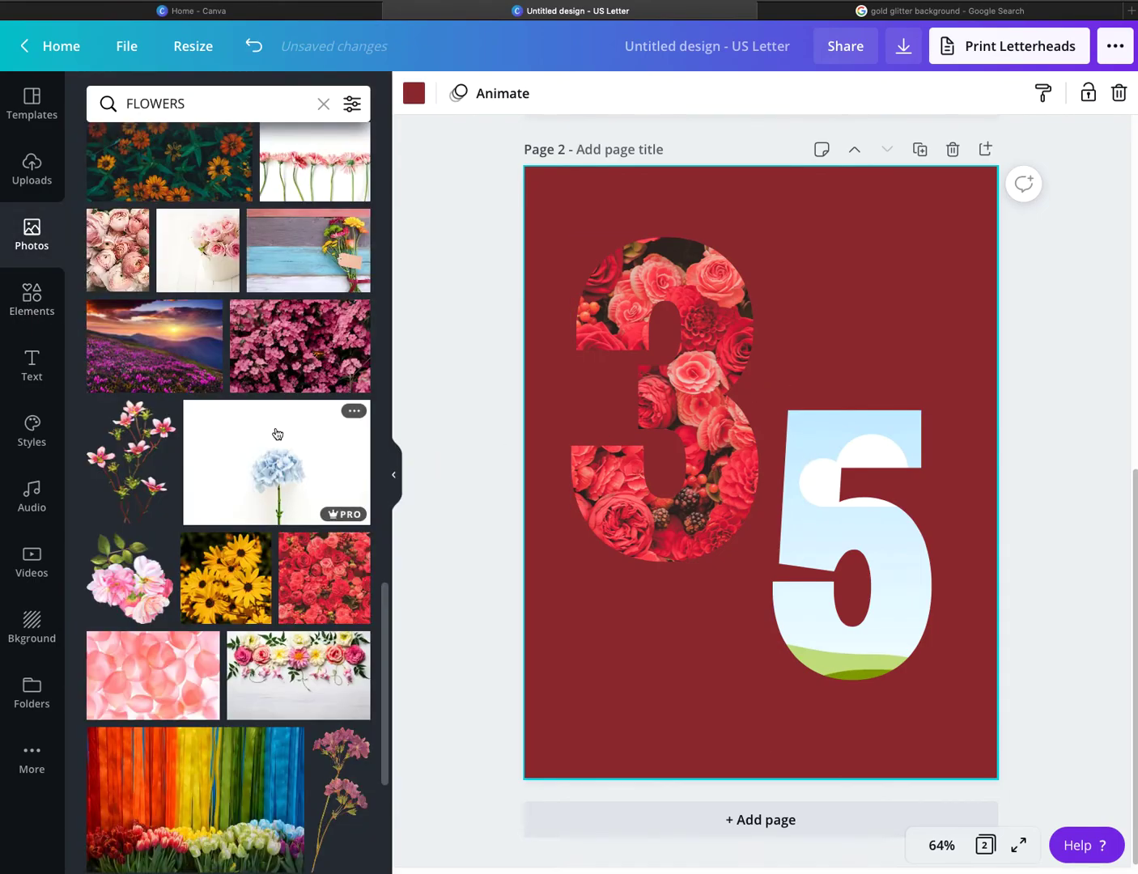
click(817, 472)
scroll(276, 623, down, 1)
Drop the white dahlia photo into the 5 frame, then delete it again
scroll(276, 624, down, 5)
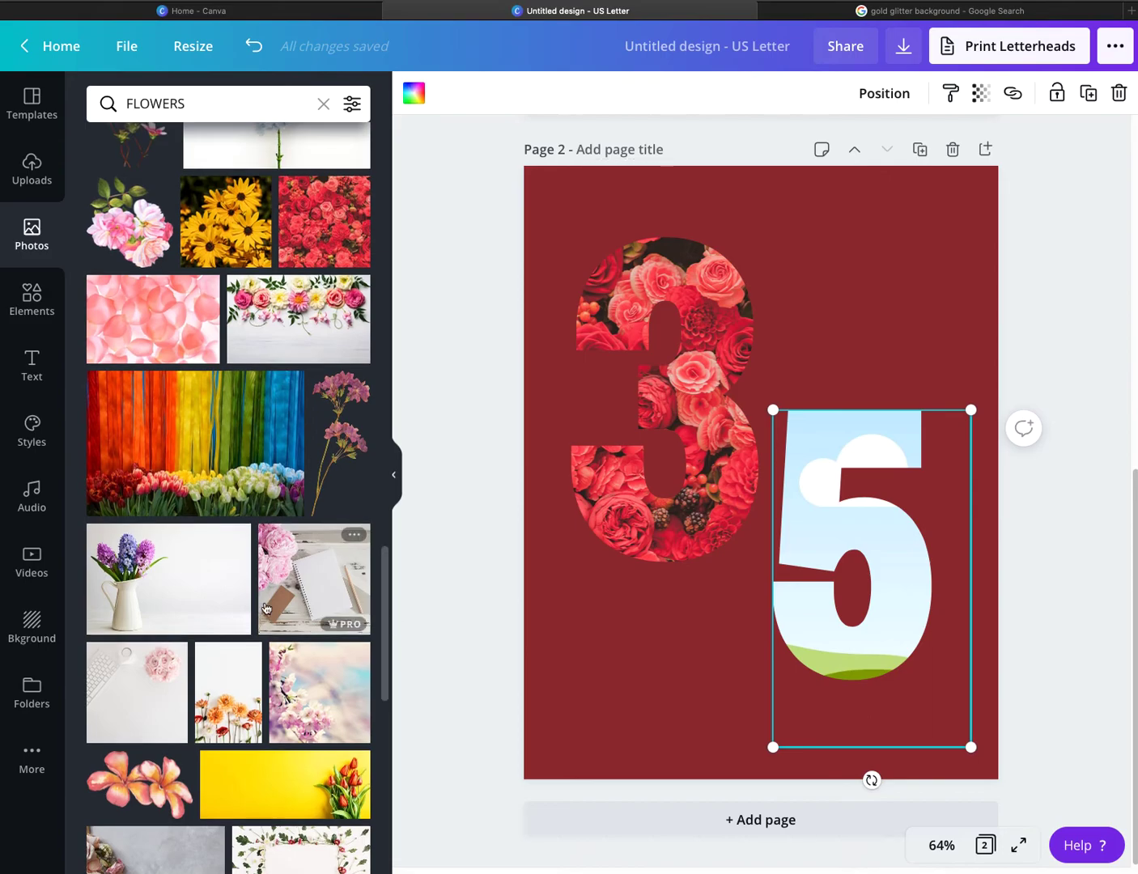
scroll(248, 589, down, 3)
scroll(249, 588, down, 5)
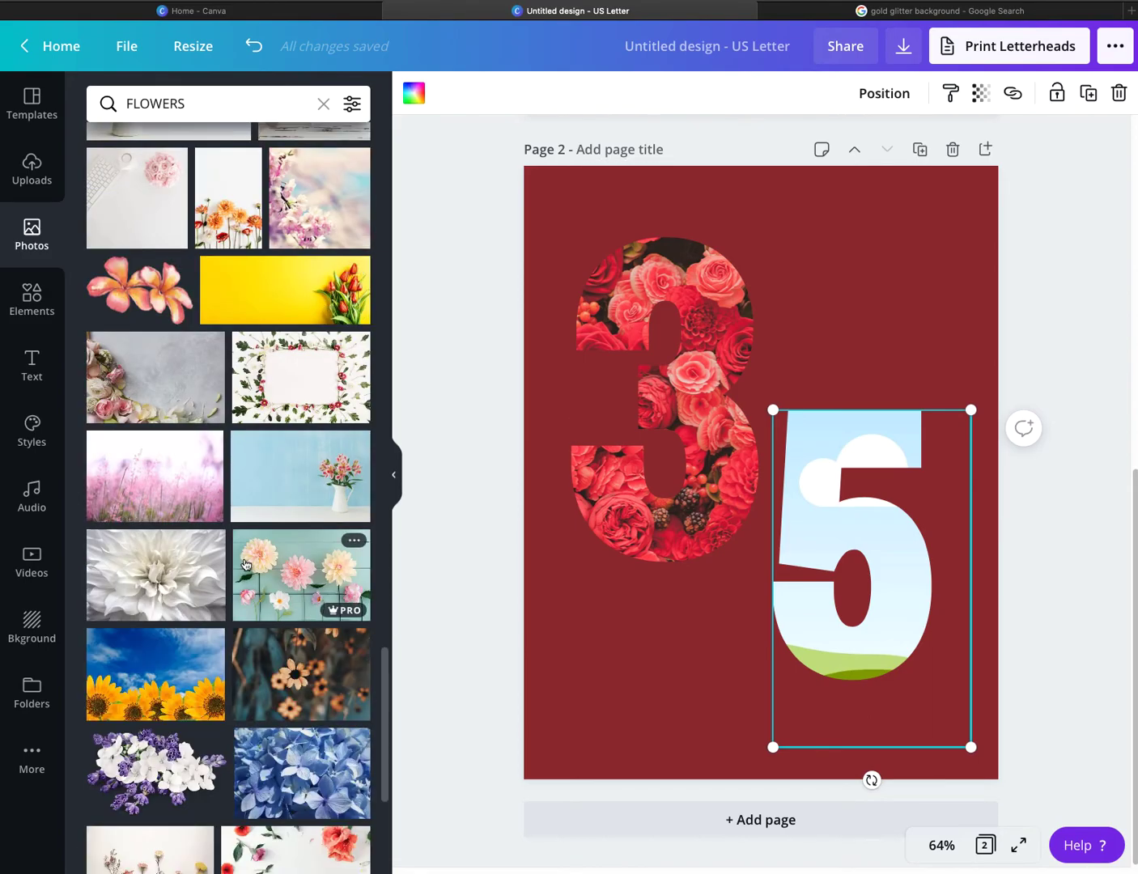
drag(160, 486, 838, 519)
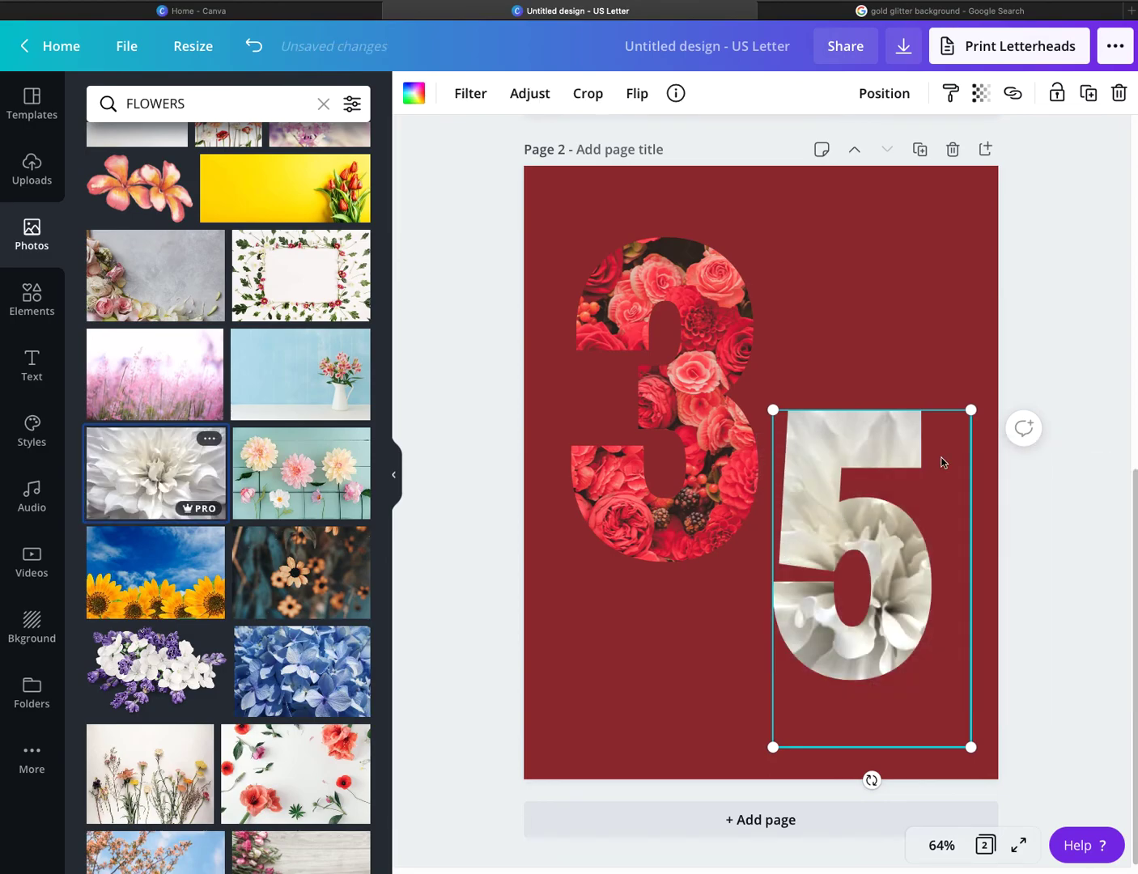
scroll(222, 670, down, 1)
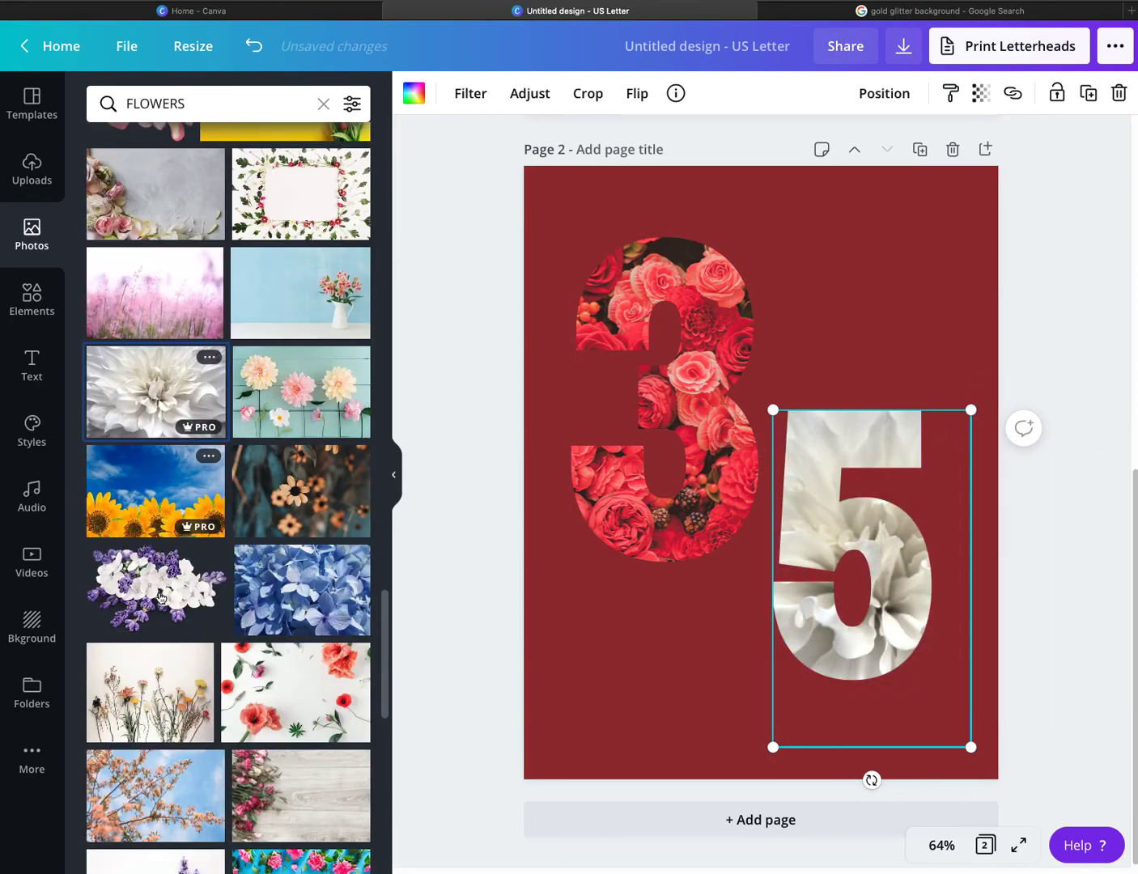
scroll(222, 671, down, 1)
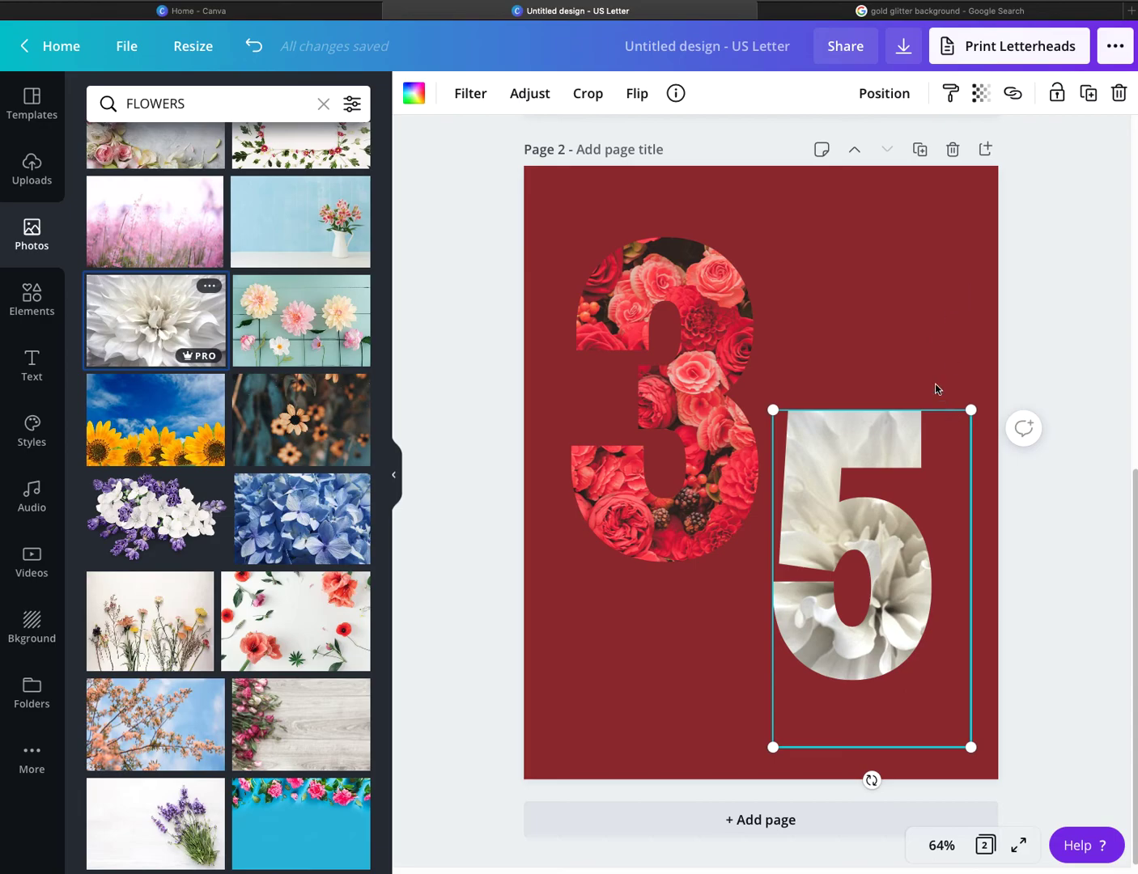
click(892, 511)
click(889, 454)
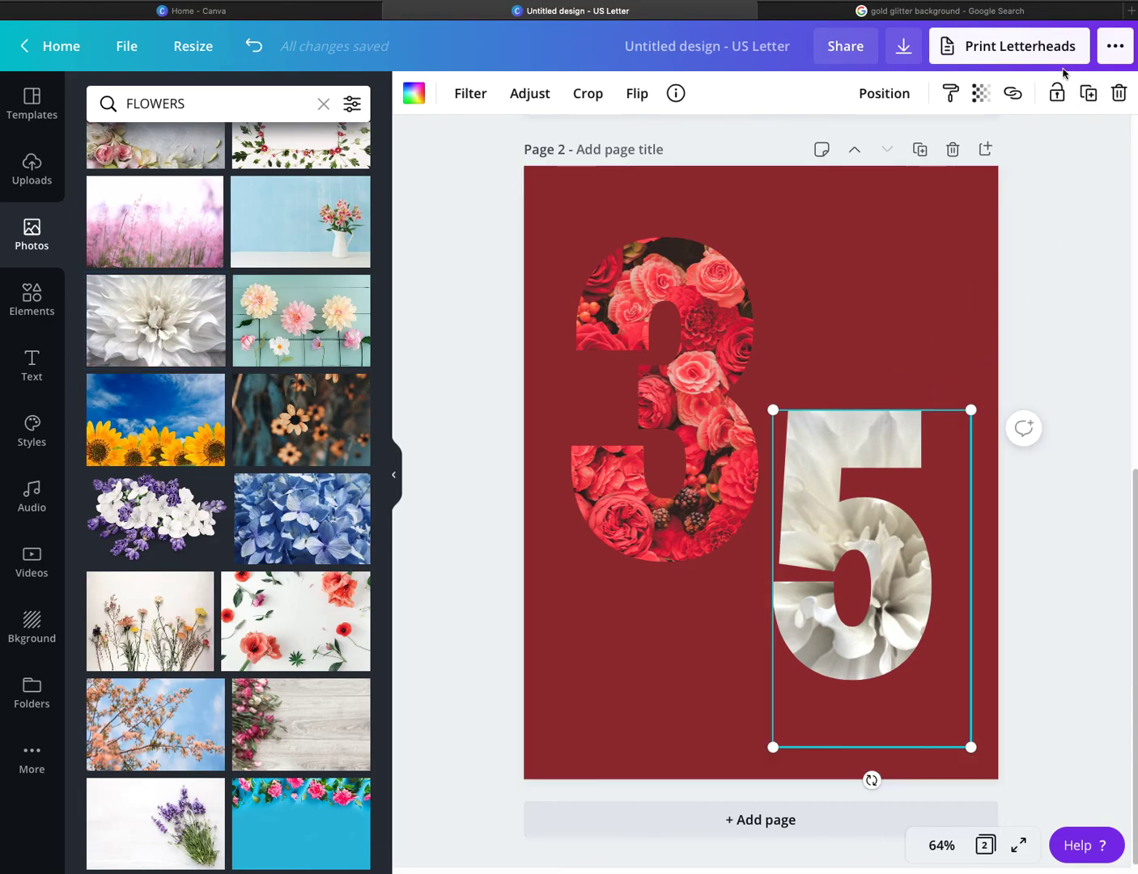
click(1121, 95)
click(1077, 142)
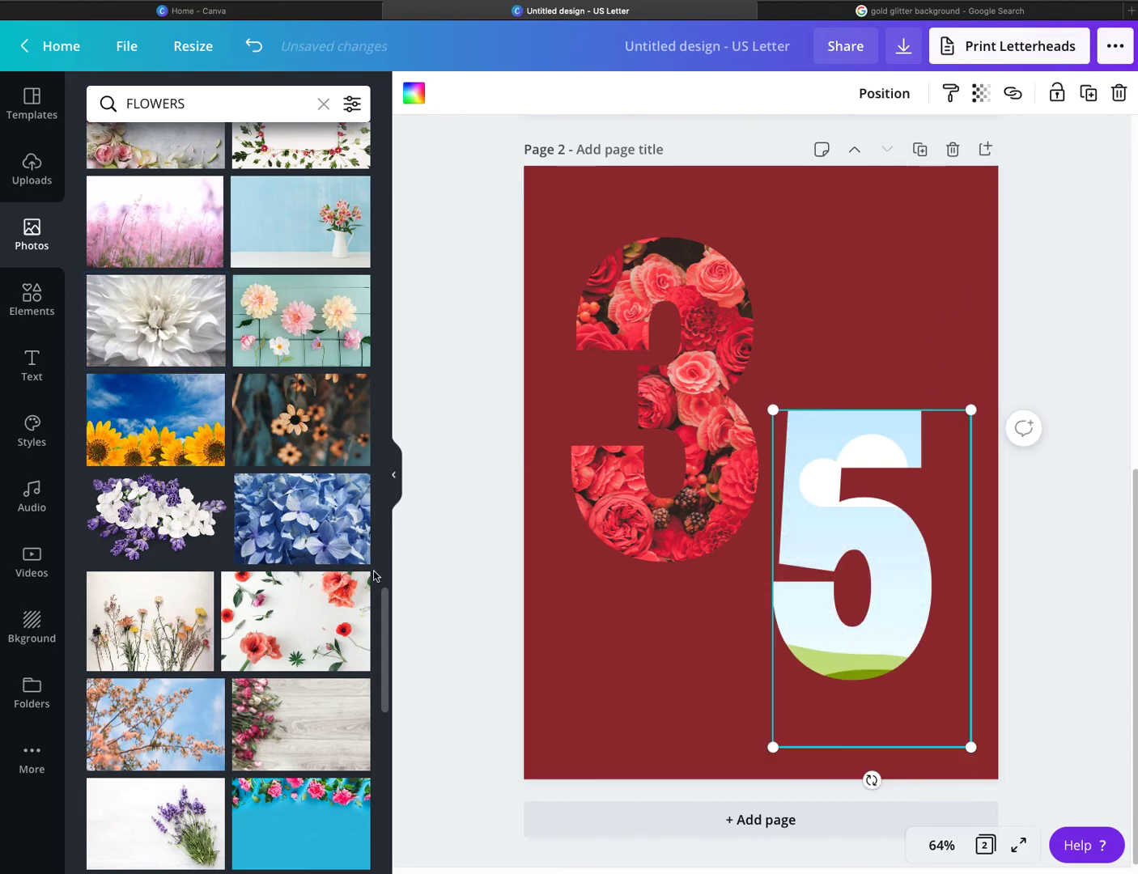
Fill the 5 frame with the blue roses photo
scroll(374, 576, down, 8)
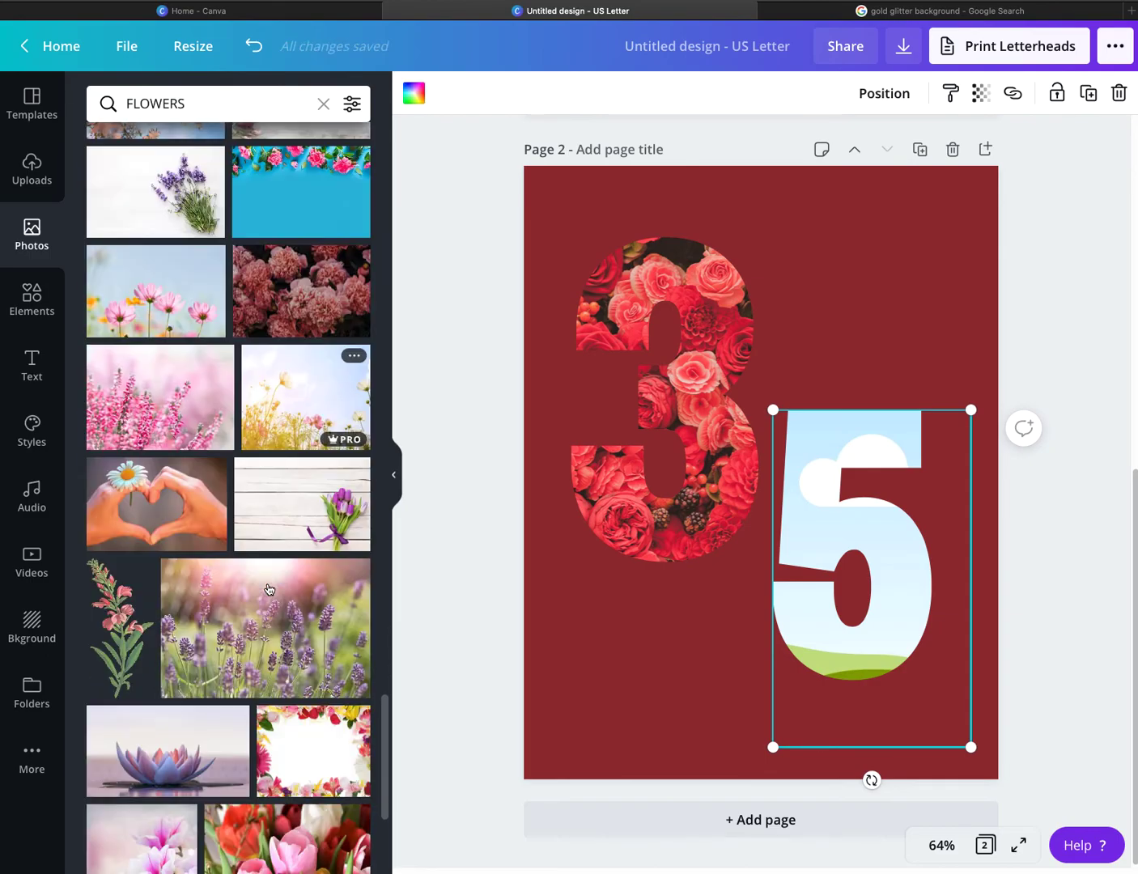
scroll(243, 600, down, 3)
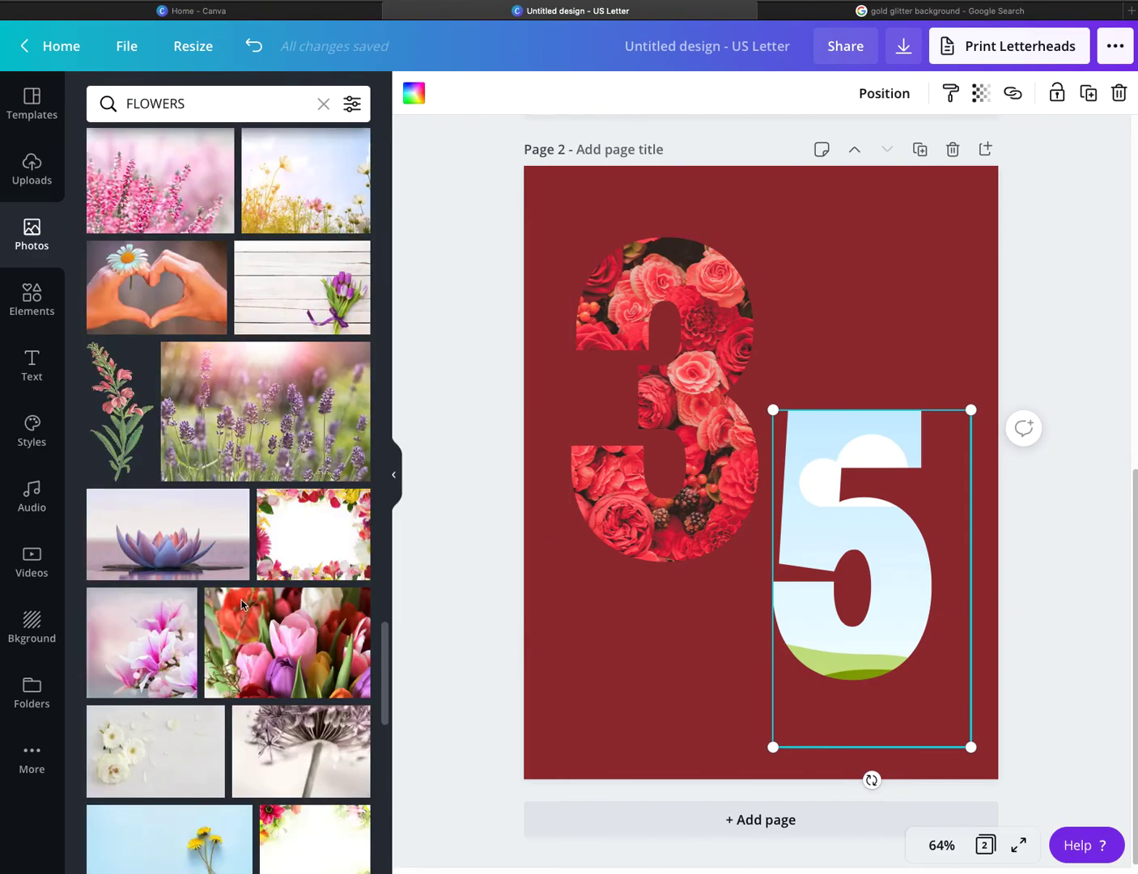
scroll(241, 603, down, 6)
scroll(242, 602, down, 7)
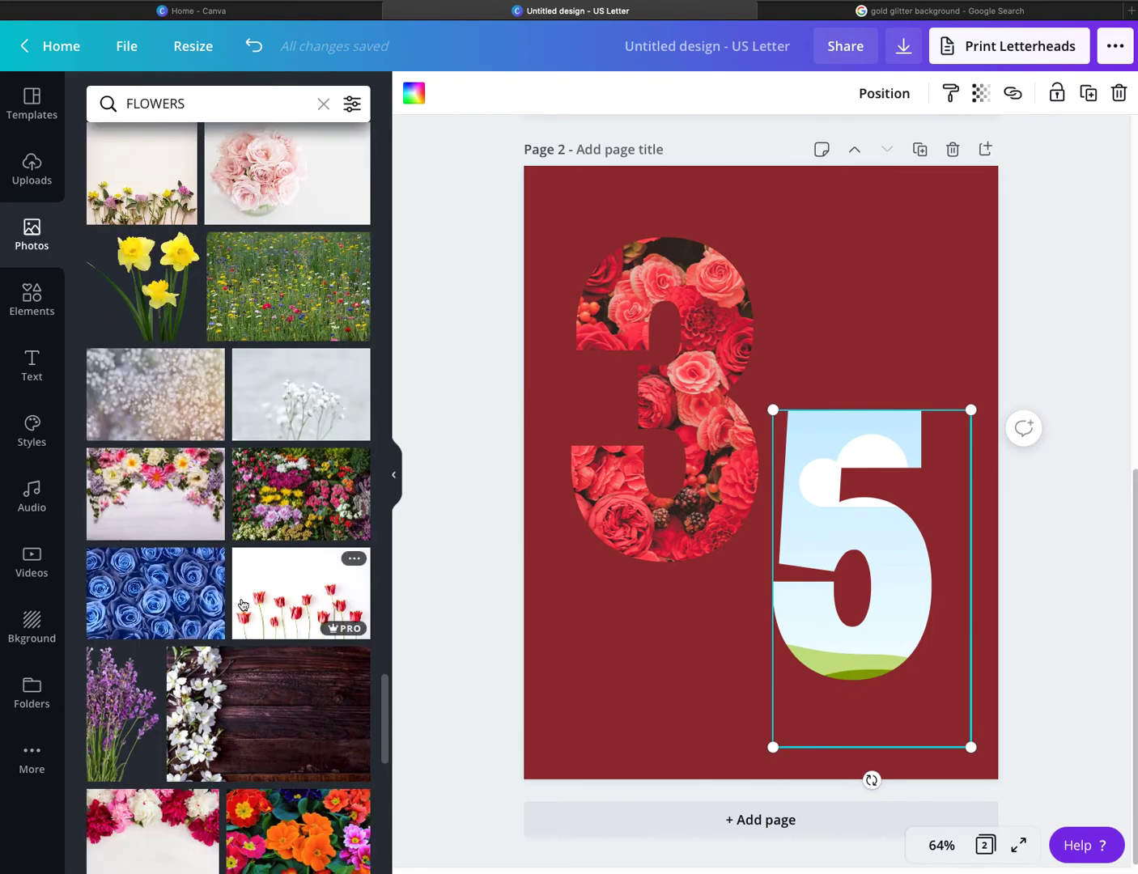
scroll(243, 603, down, 1)
drag(162, 537, 839, 529)
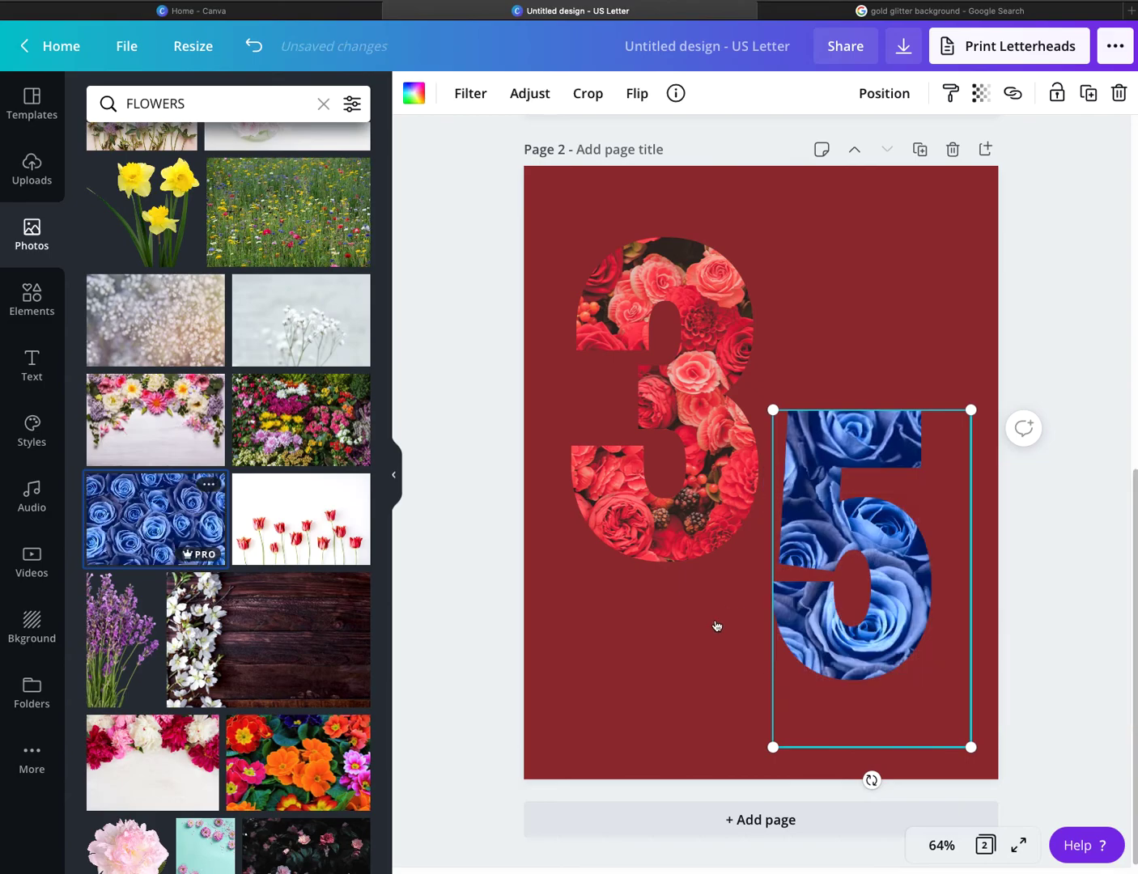
click(1084, 297)
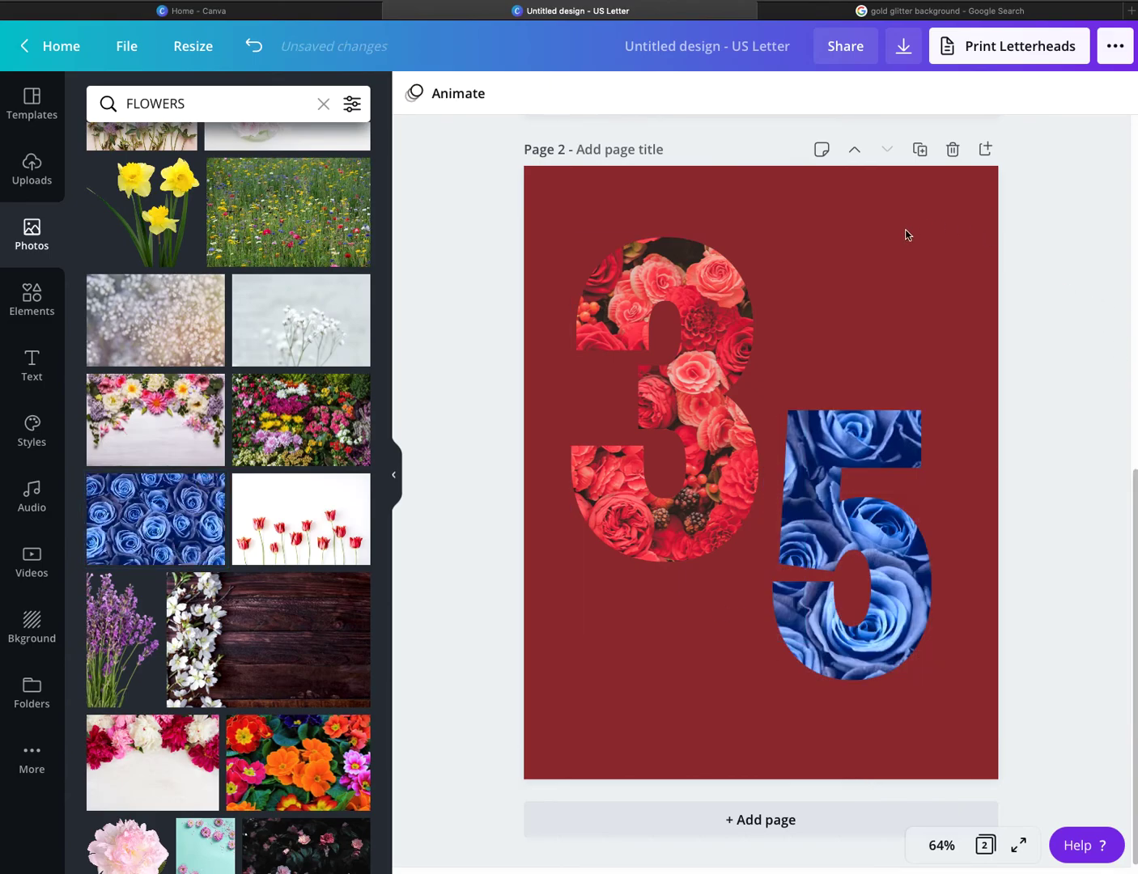
Delete the leftover sky-filled 3 frame under YOU on page 1 and review both pages
scroll(910, 297, up, 5)
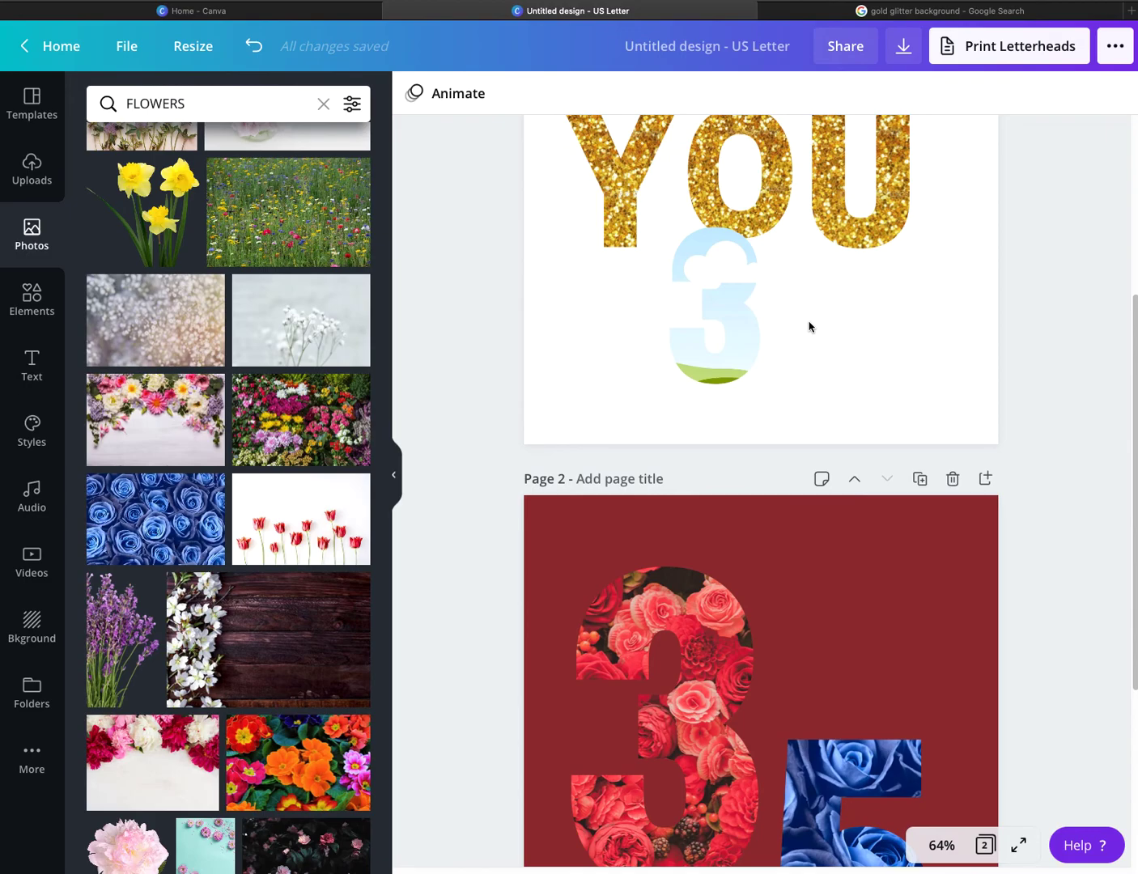
scroll(766, 394, up, 2)
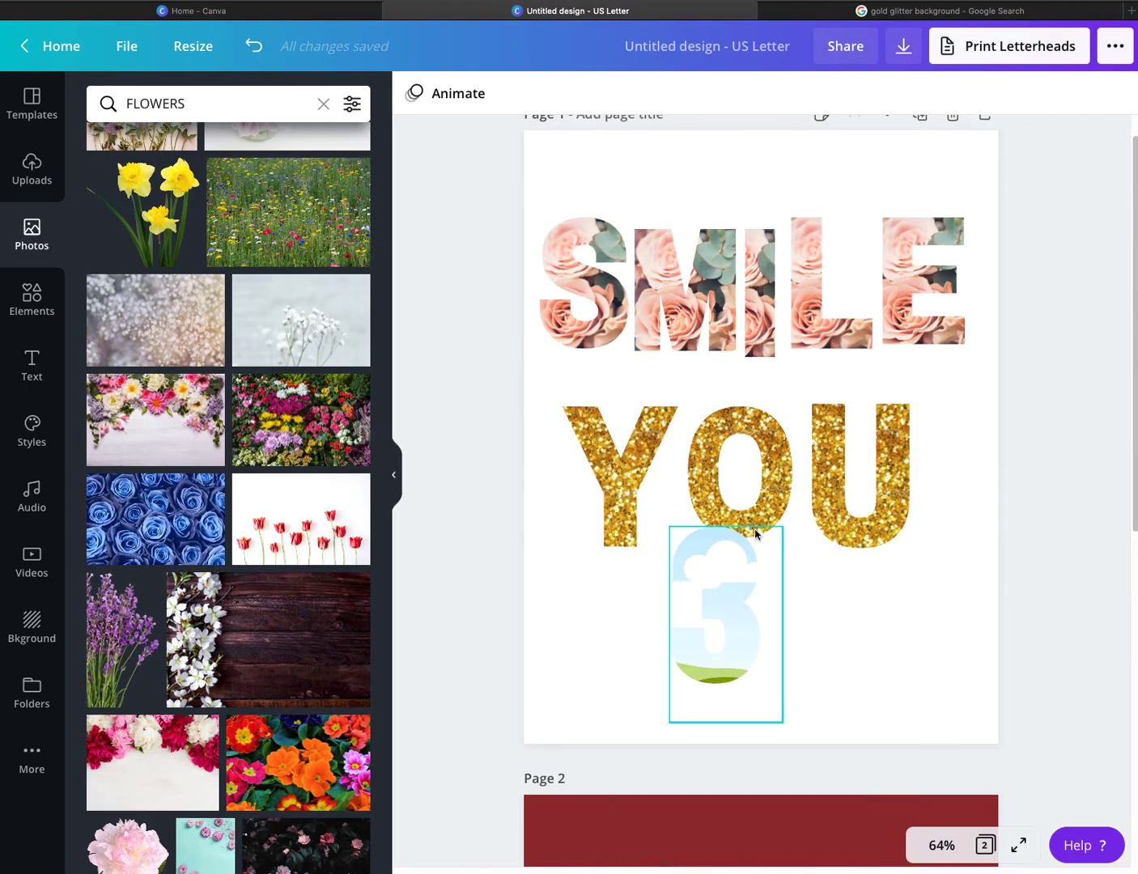
click(742, 617)
key(Delete)
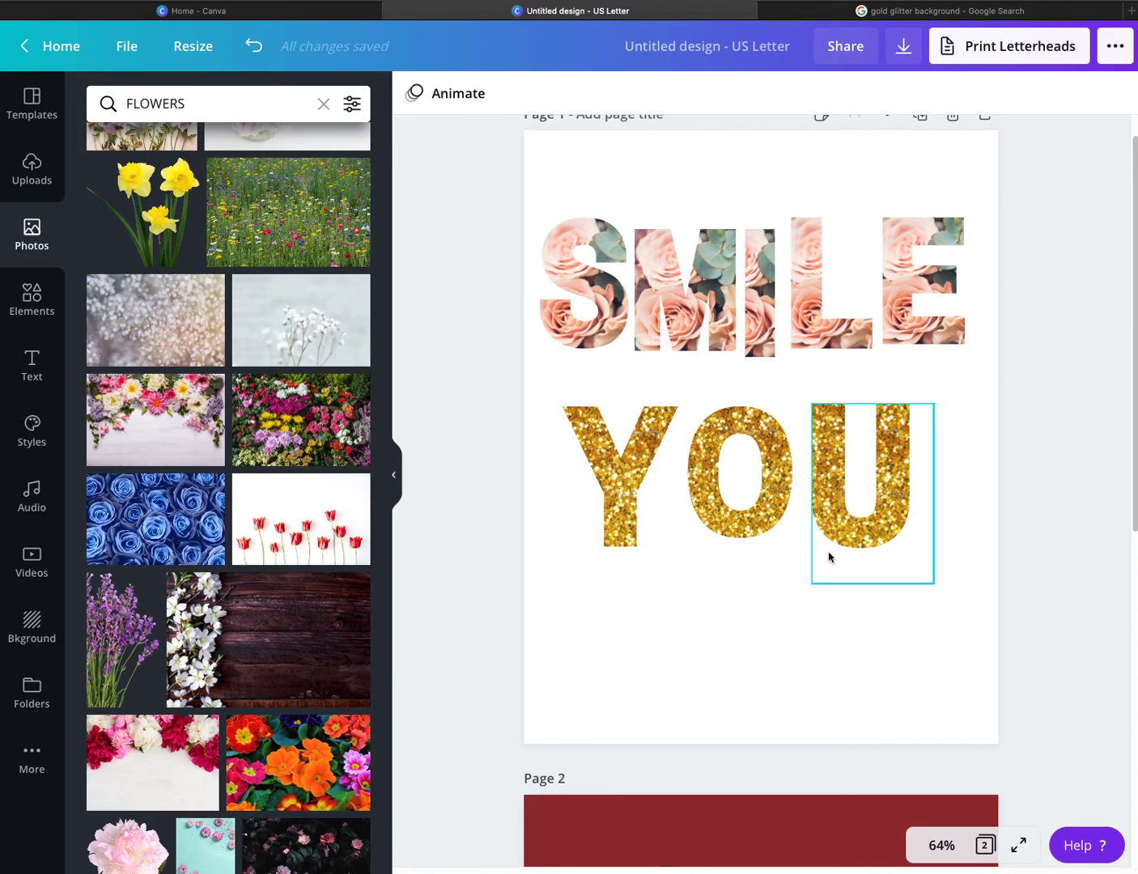
scroll(826, 567, down, 2)
scroll(819, 567, up, 3)
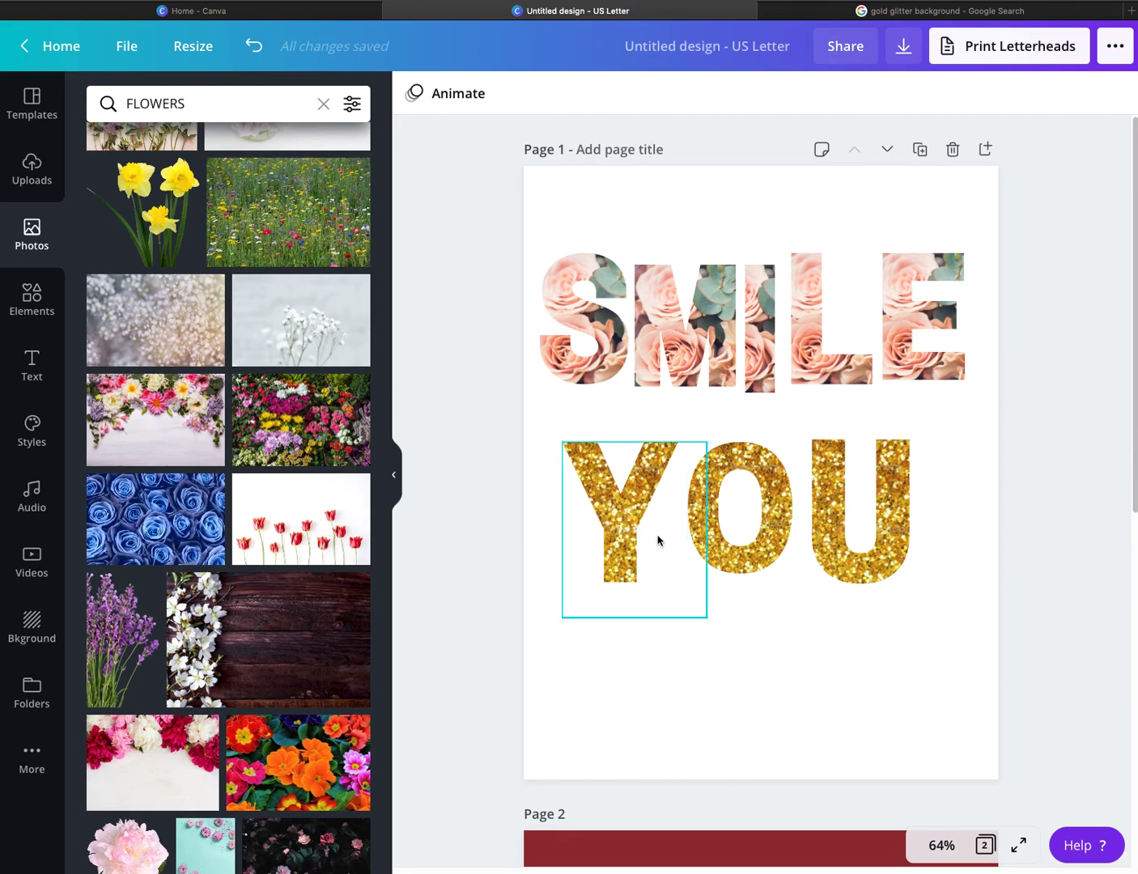
scroll(774, 529, down, 6)
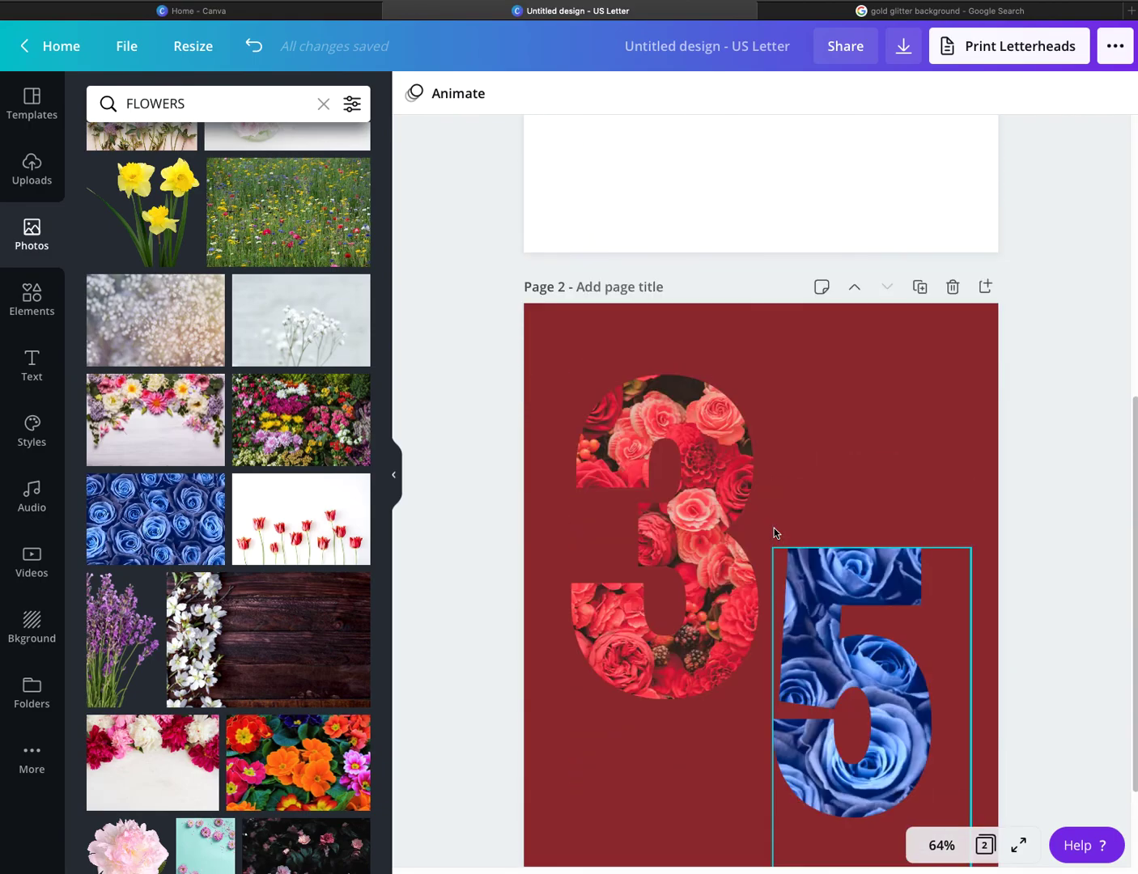
scroll(774, 528, up, 5)
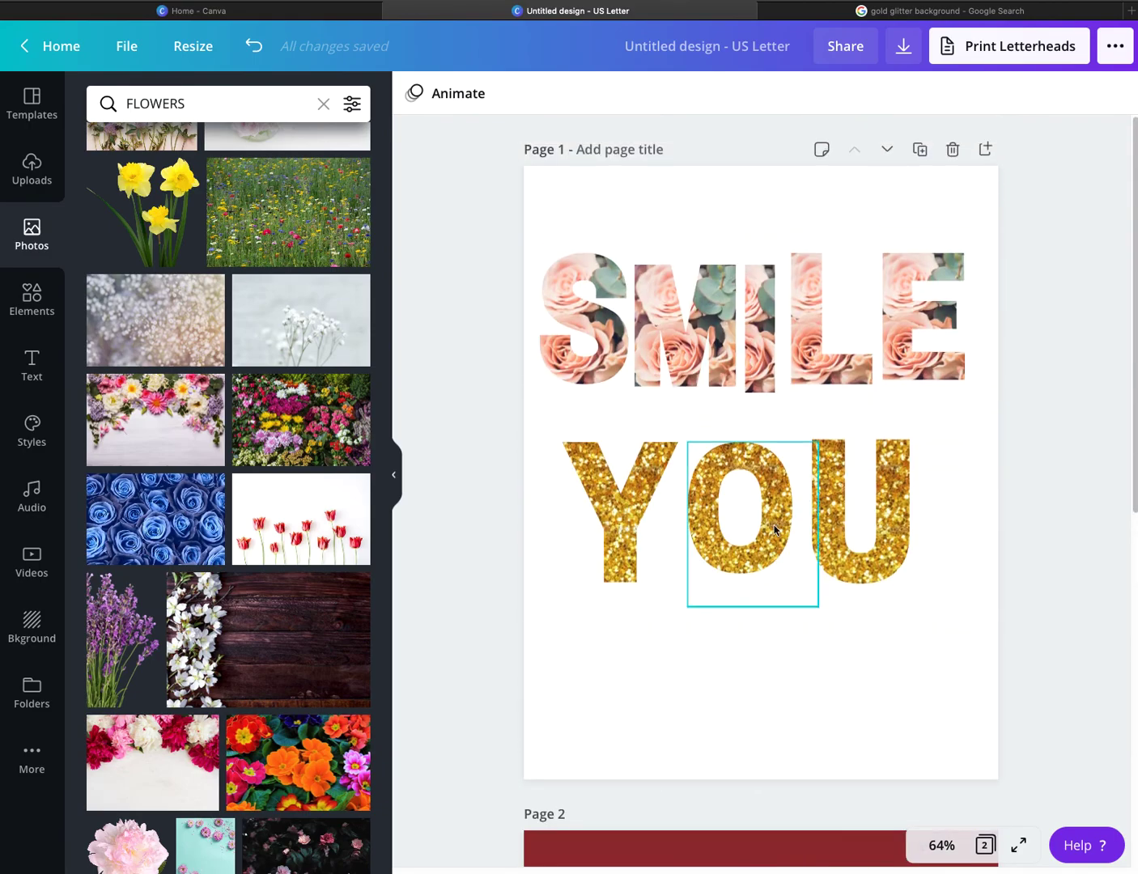